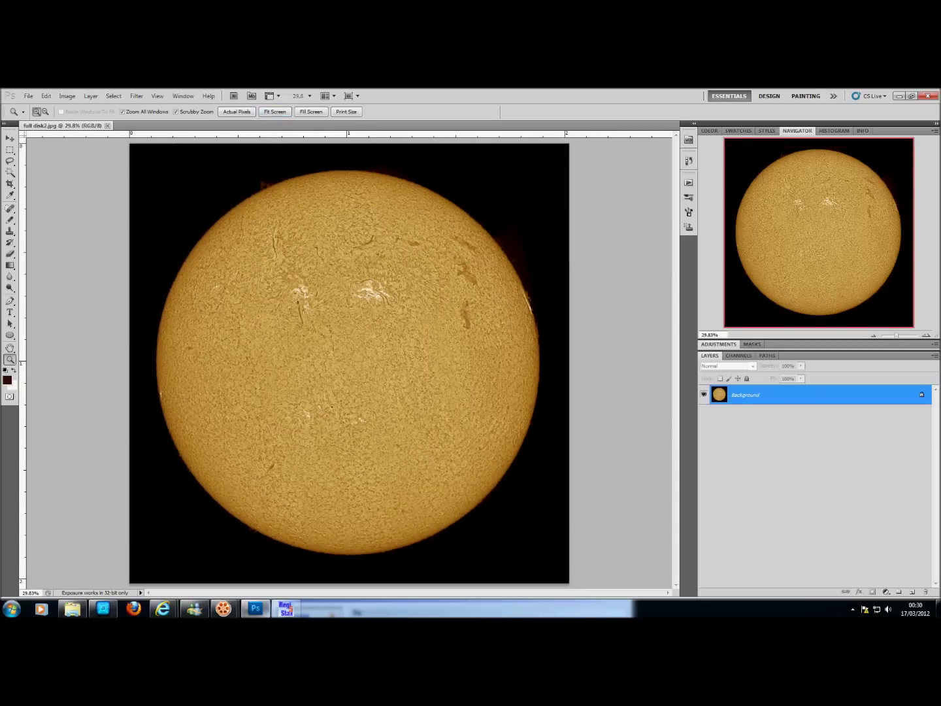
Step: Switch to RegiStax and browse to the fraggle rock_005 folder in Solar 15-03-2012 for frames to open
click(285, 608)
click(15, 105)
click(200, 111)
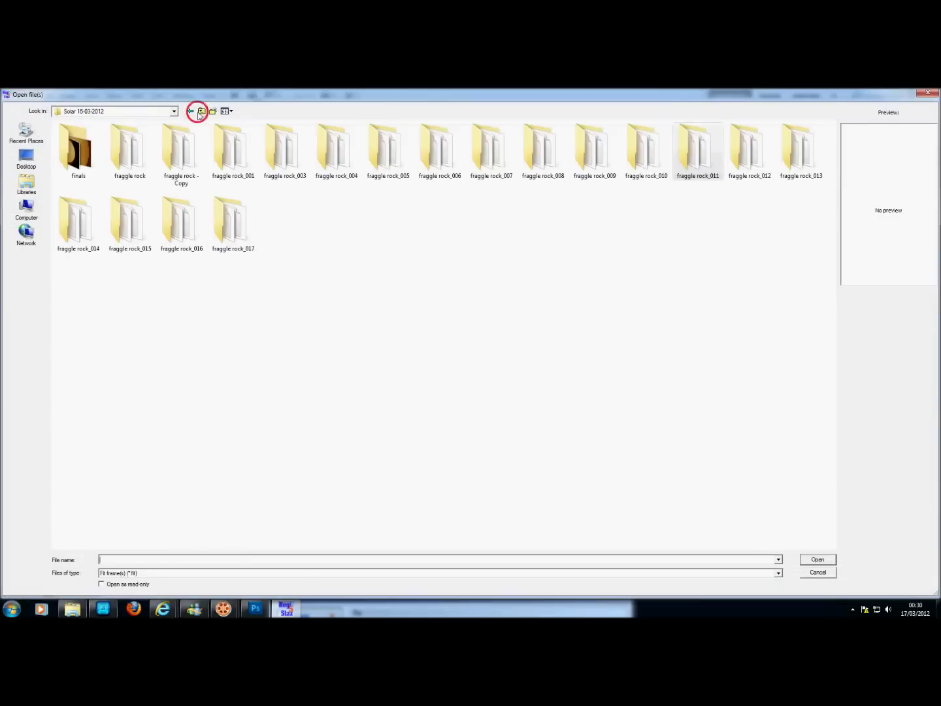
click(401, 155)
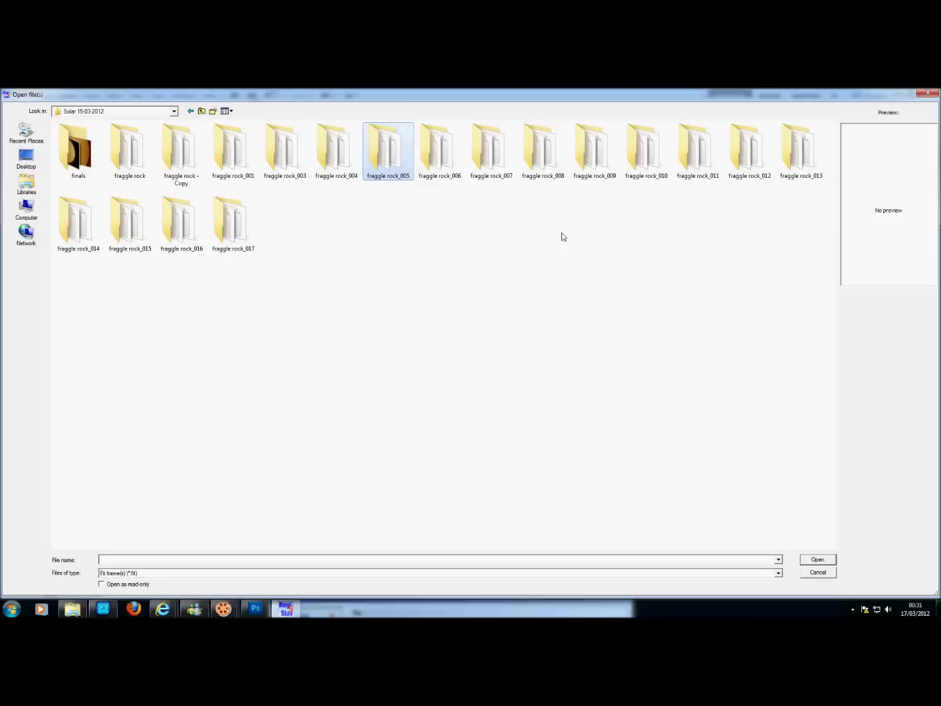
double_click(388, 157)
Step: Load the FIT frames cleft lip_000 through cleft lip_050 for processing
click(72, 136)
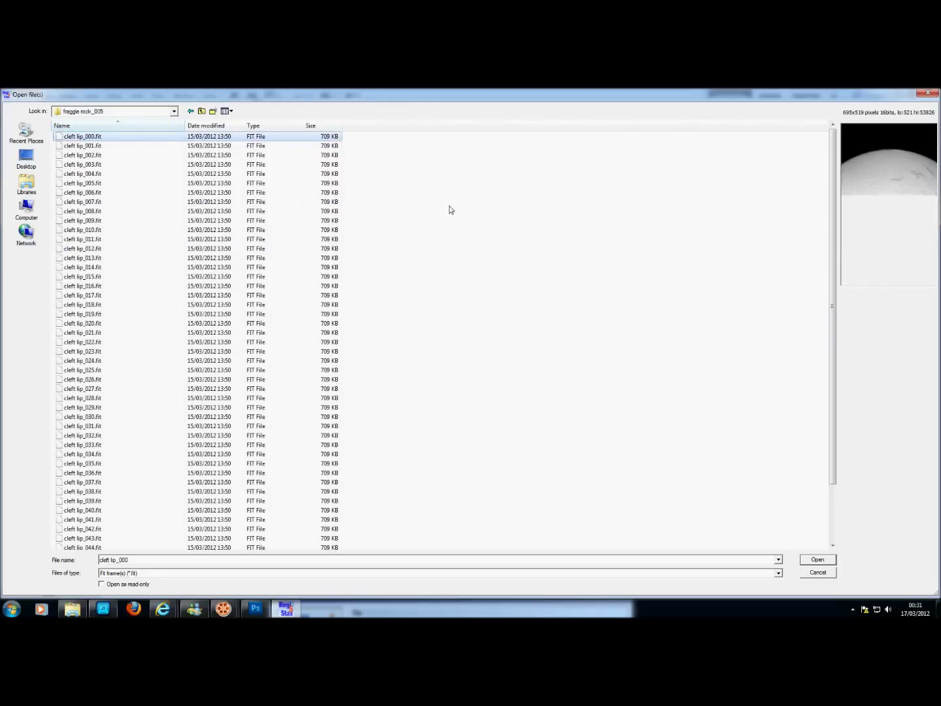
drag(833, 377, 849, 481)
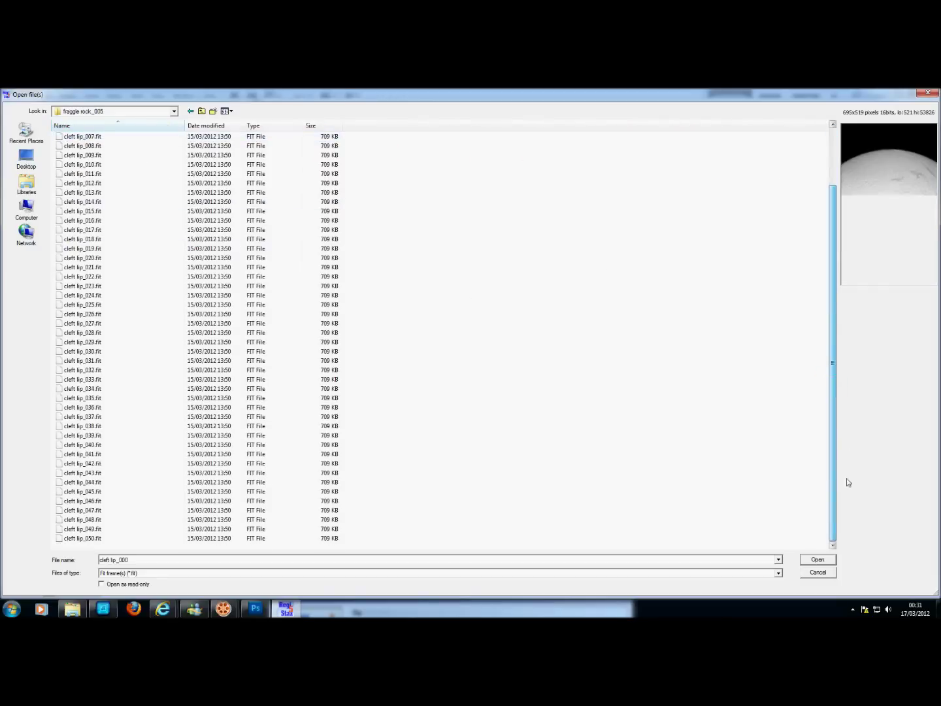
shift+click(92, 538)
click(817, 560)
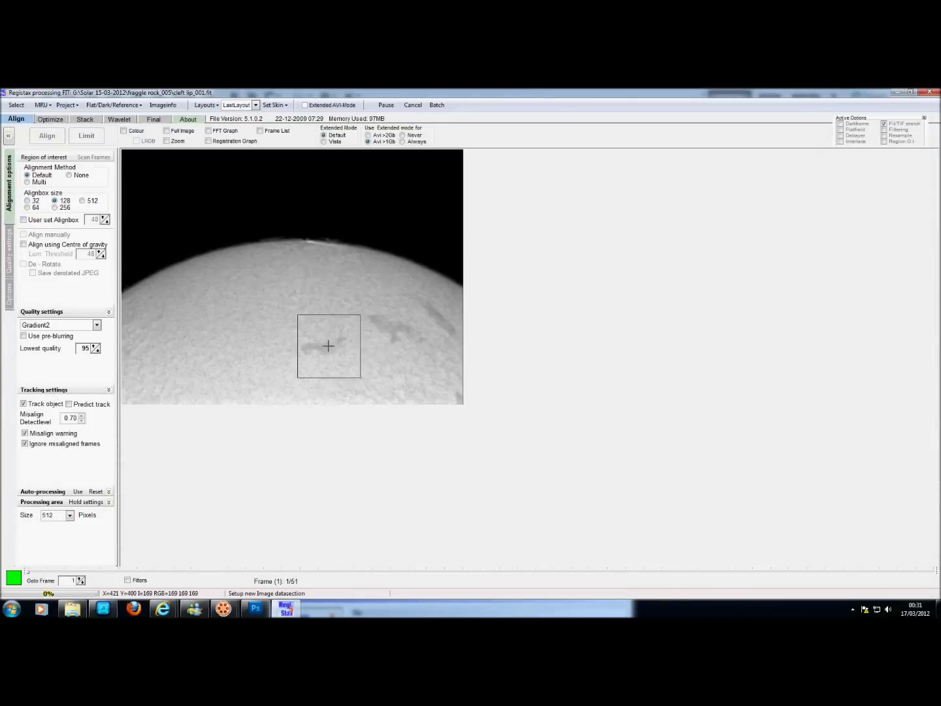
Step: Align and limit the frames using the 128-pixel box on the dark filament, then optimize and stack them
click(323, 346)
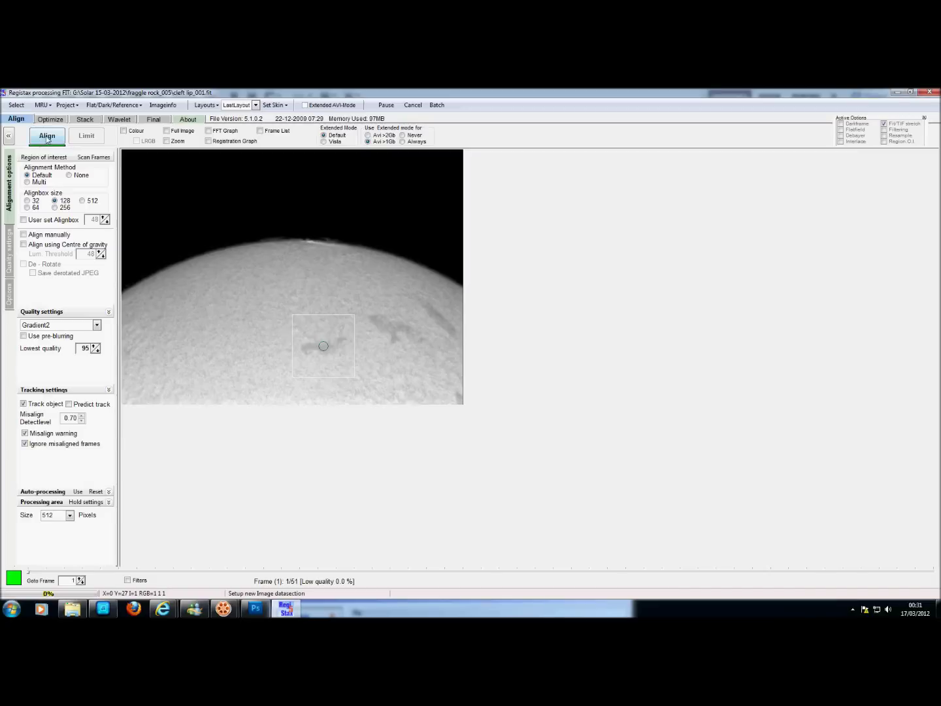
click(47, 138)
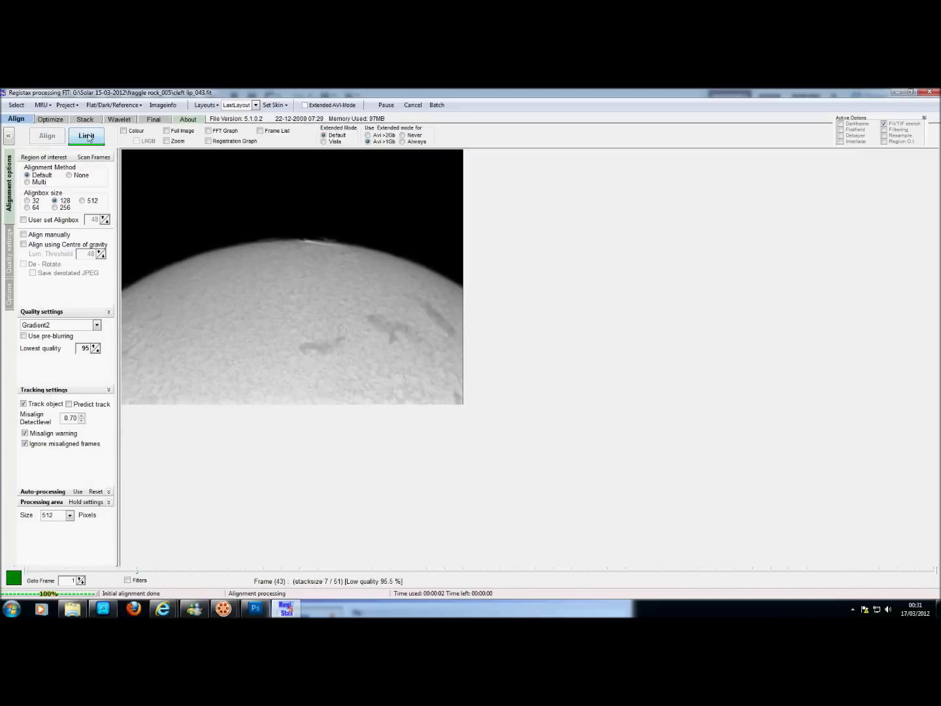
click(91, 142)
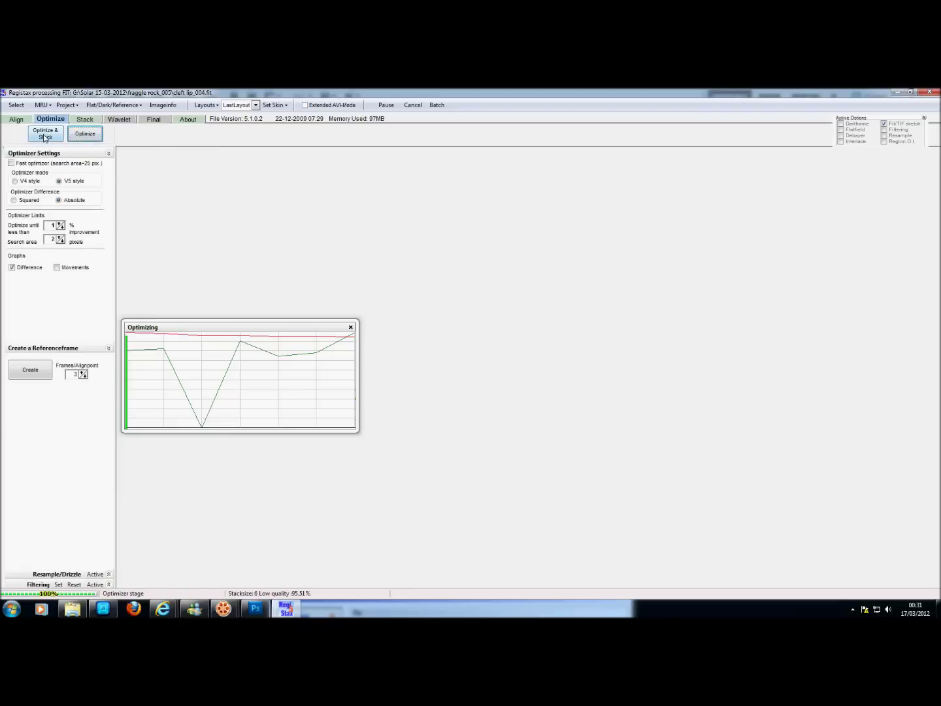
click(44, 138)
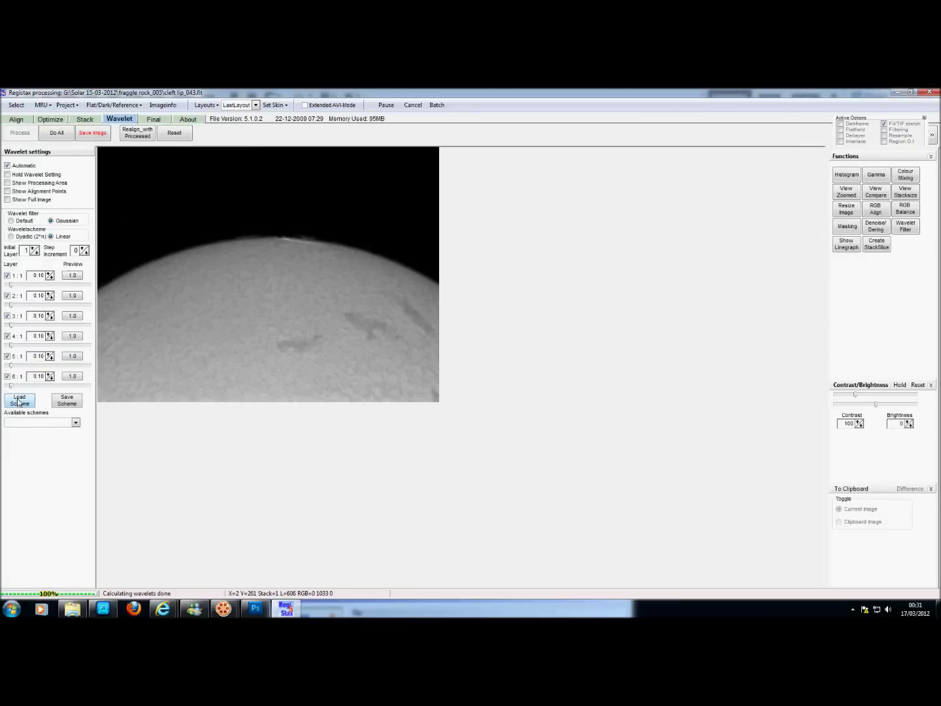
Step: Load the wavelet scheme Solar mosaic.rwv and apply it to the whole stacked image
click(19, 402)
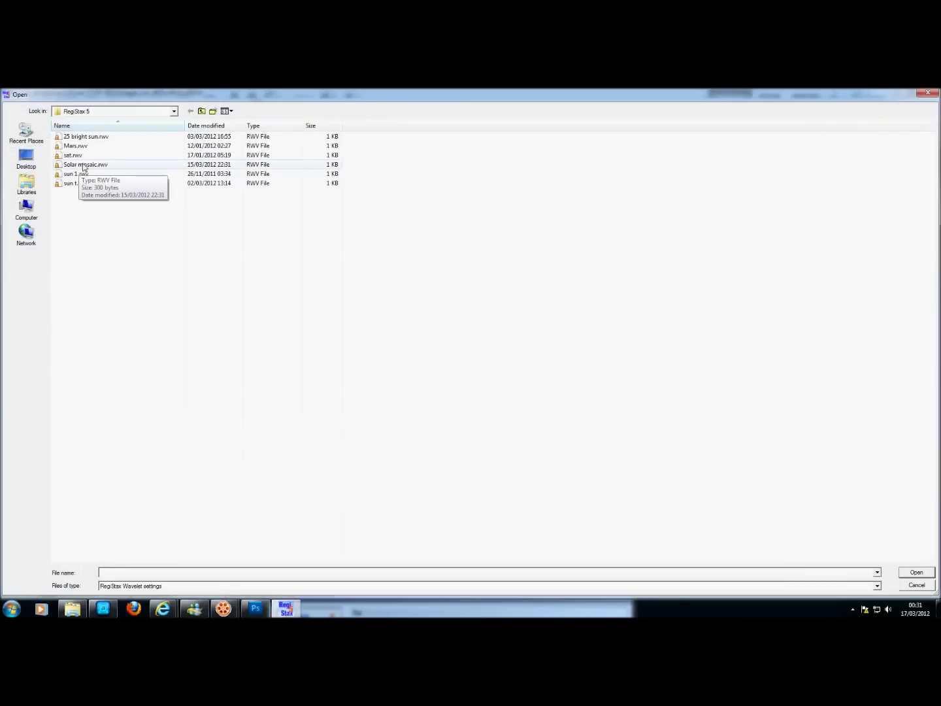
click(83, 165)
double_click(60, 166)
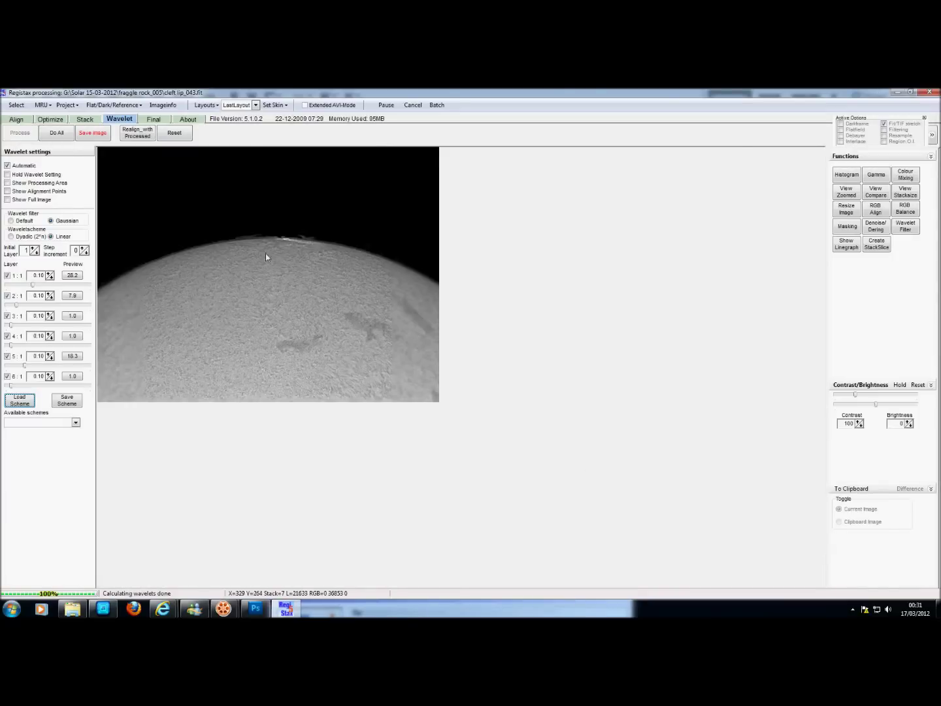
click(59, 134)
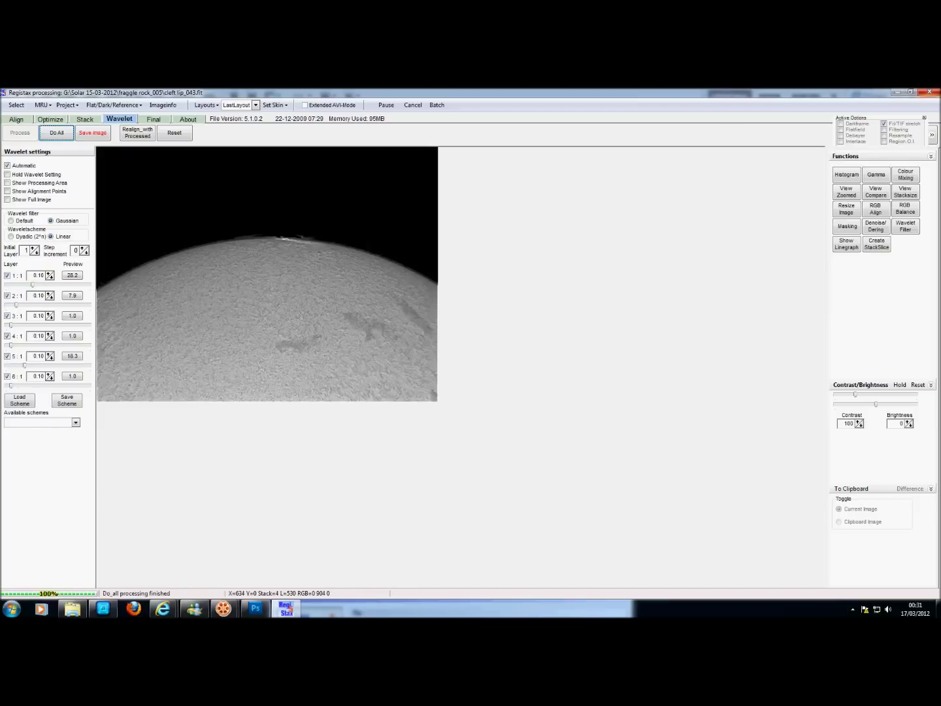
Step: Close RegiStax, return to Photoshop and close the full disk2.jpg document
click(936, 93)
click(475, 361)
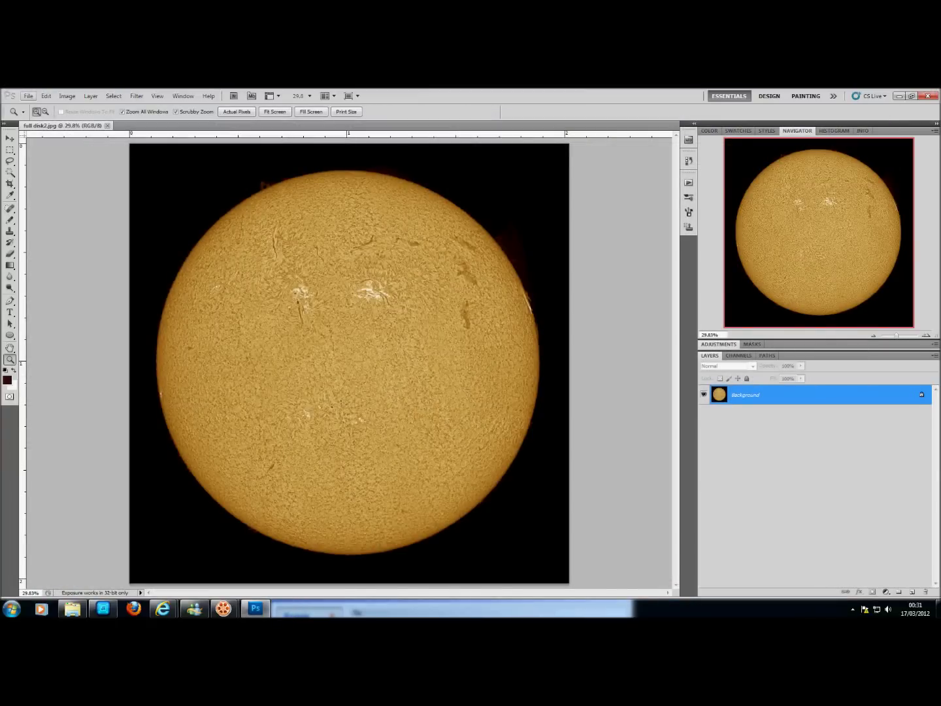
click(108, 126)
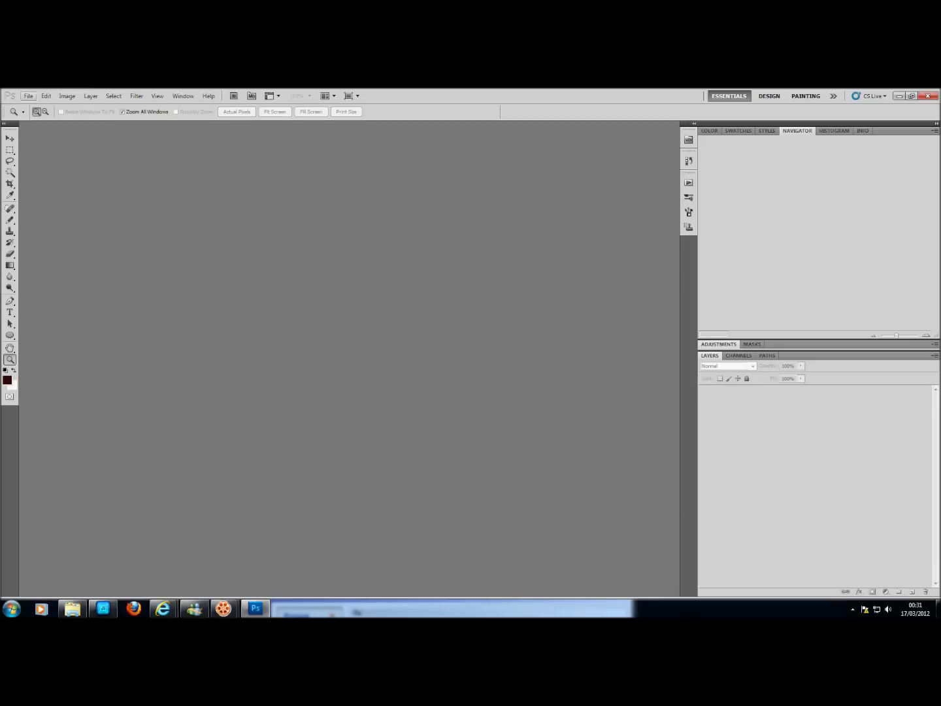
Step: Load the images 1.tif through 13.tif from Solar 15-03-2012 as layers of one stacked document
click(29, 96)
mouse_move(66, 333)
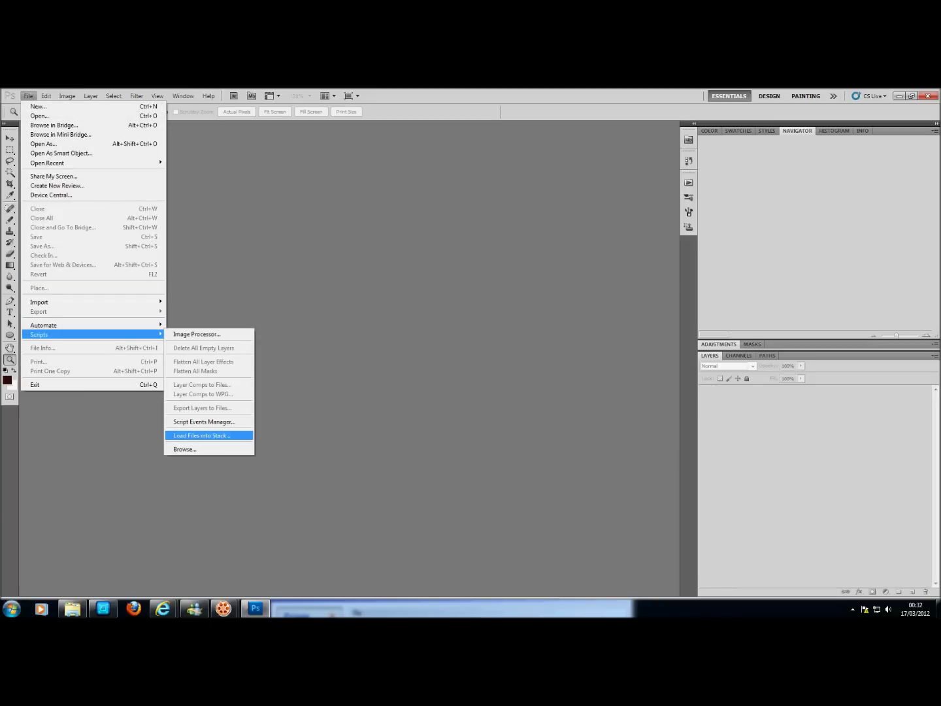
click(202, 436)
click(512, 329)
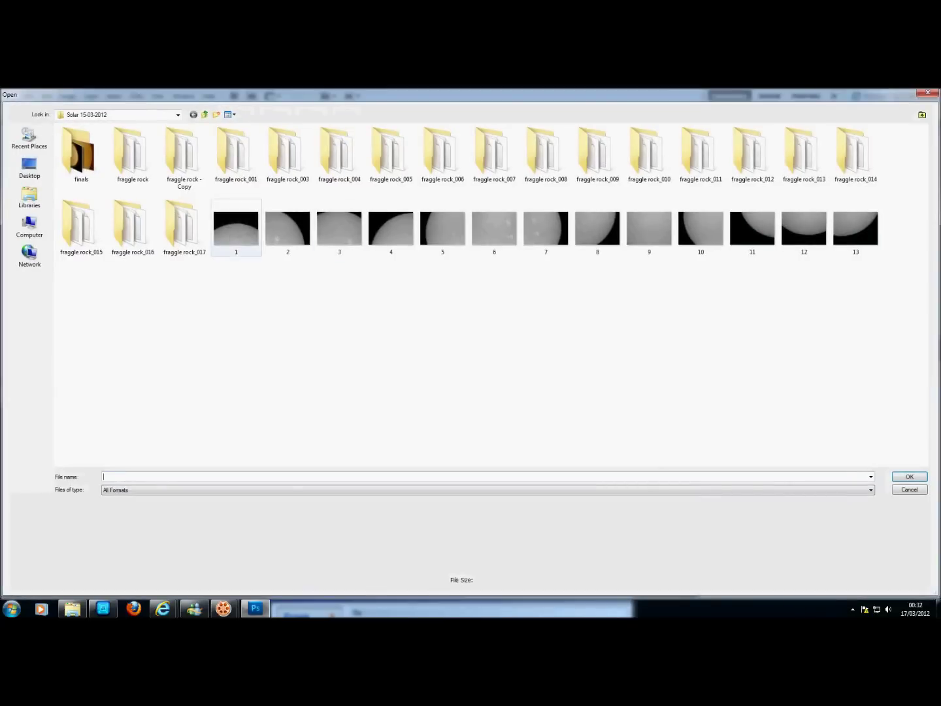
click(237, 228)
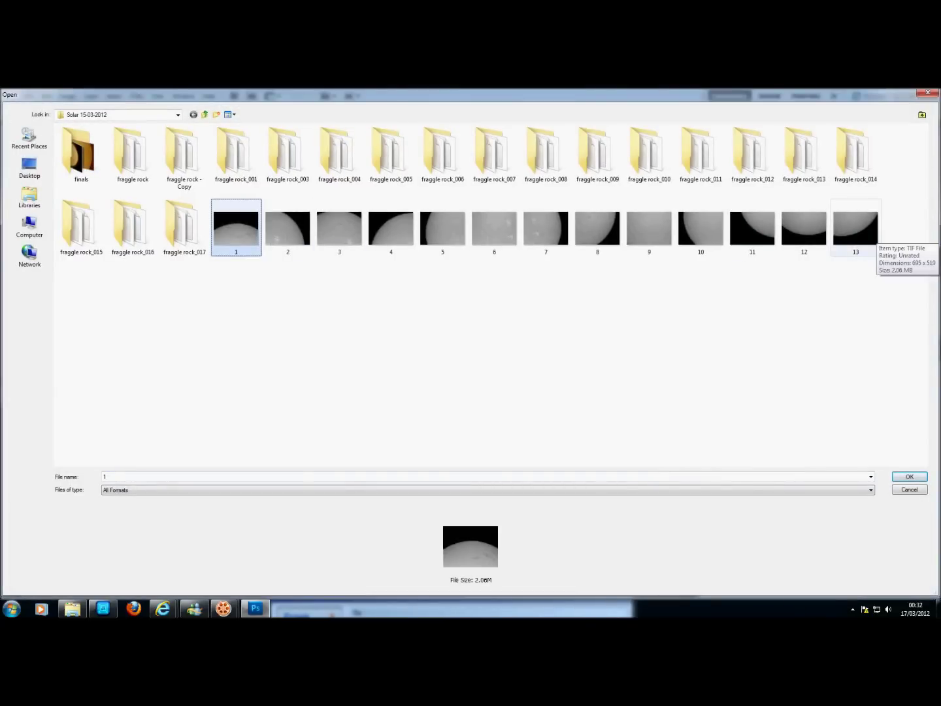
shift+click(856, 228)
key(Return)
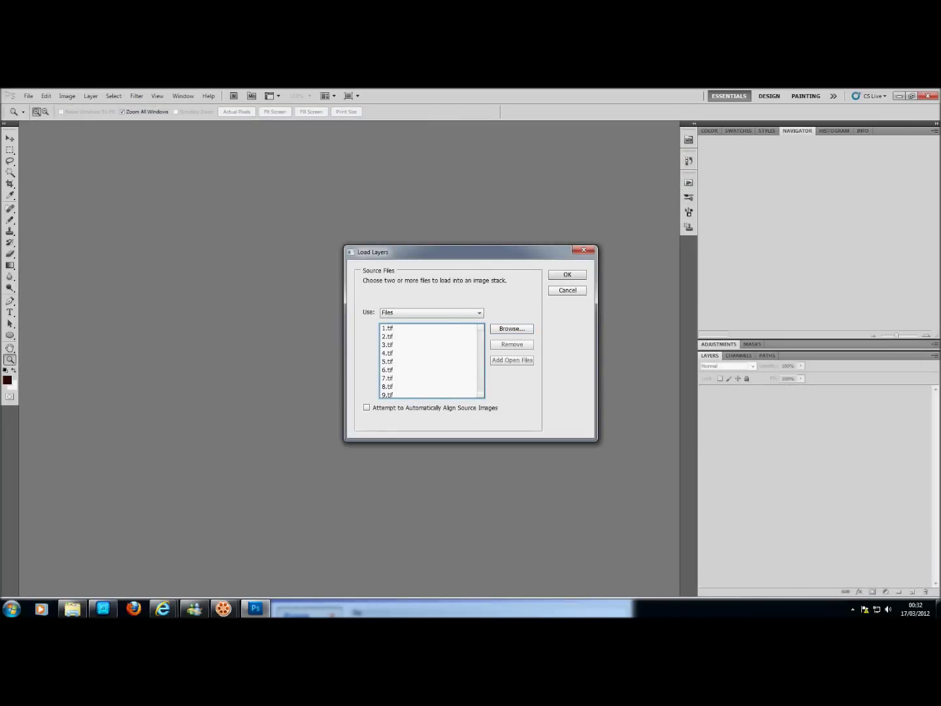
key(Return)
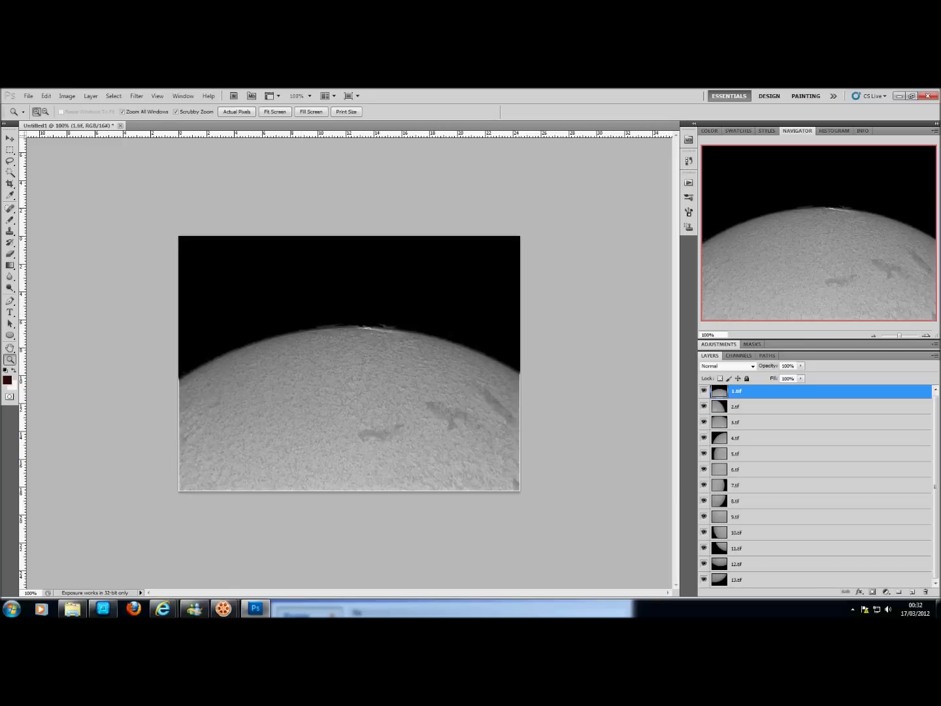
Step: Select all layers and auto-align them with Auto projection, Vignette Removal and Geometric Distortion correction
click(68, 95)
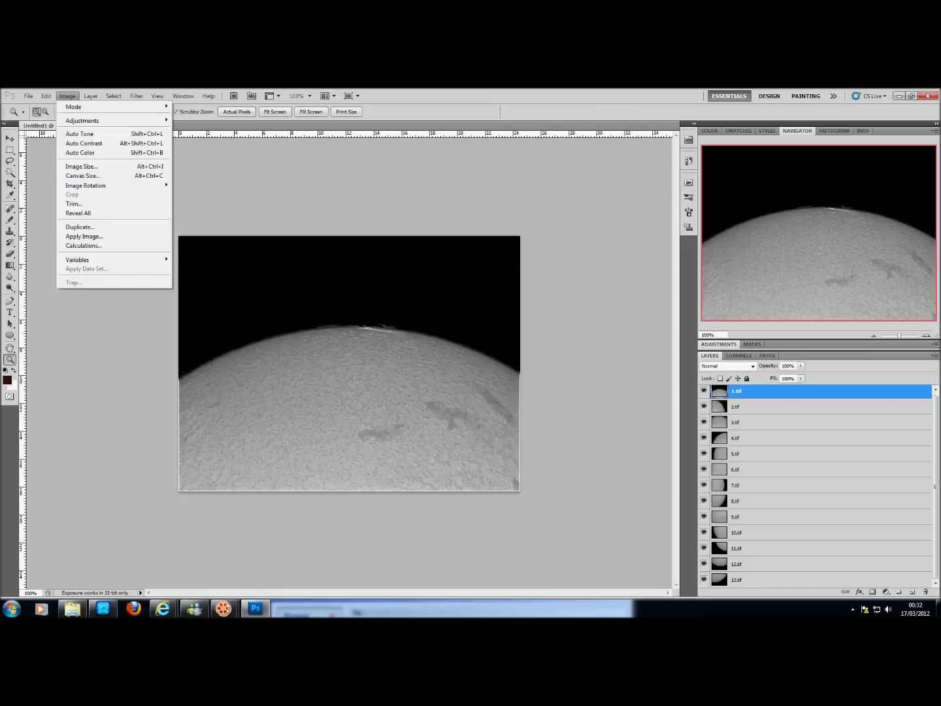
key(alt+ctrl+a)
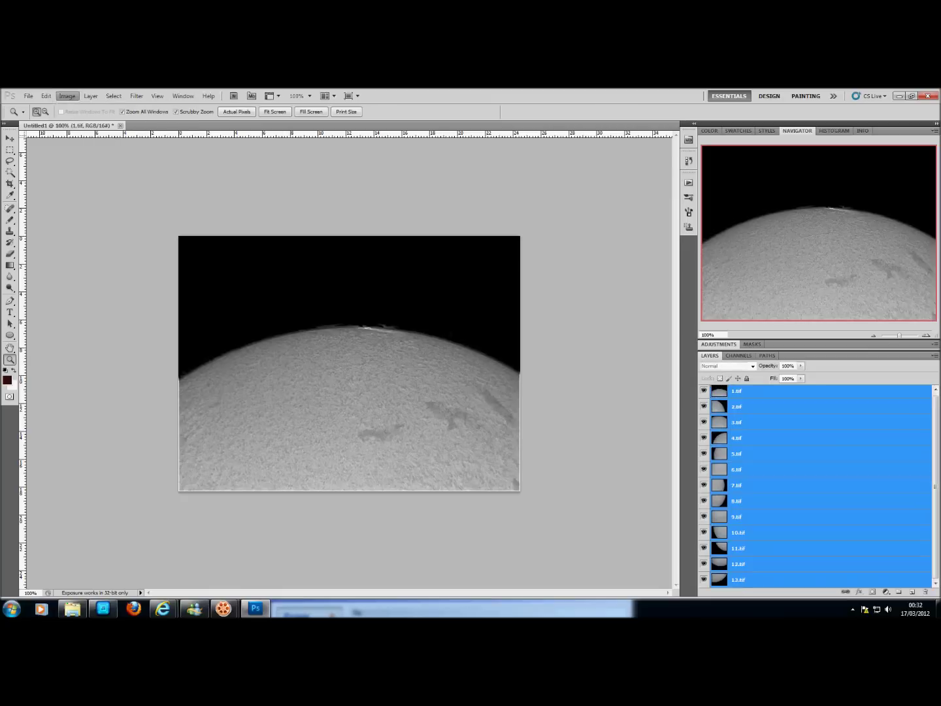
click(28, 96)
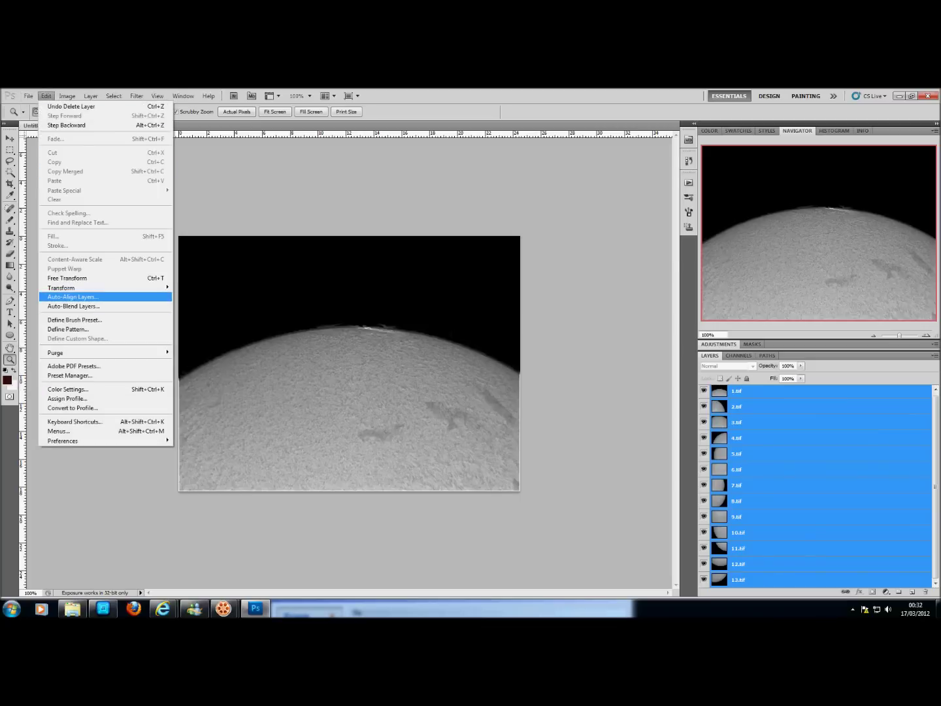
click(72, 298)
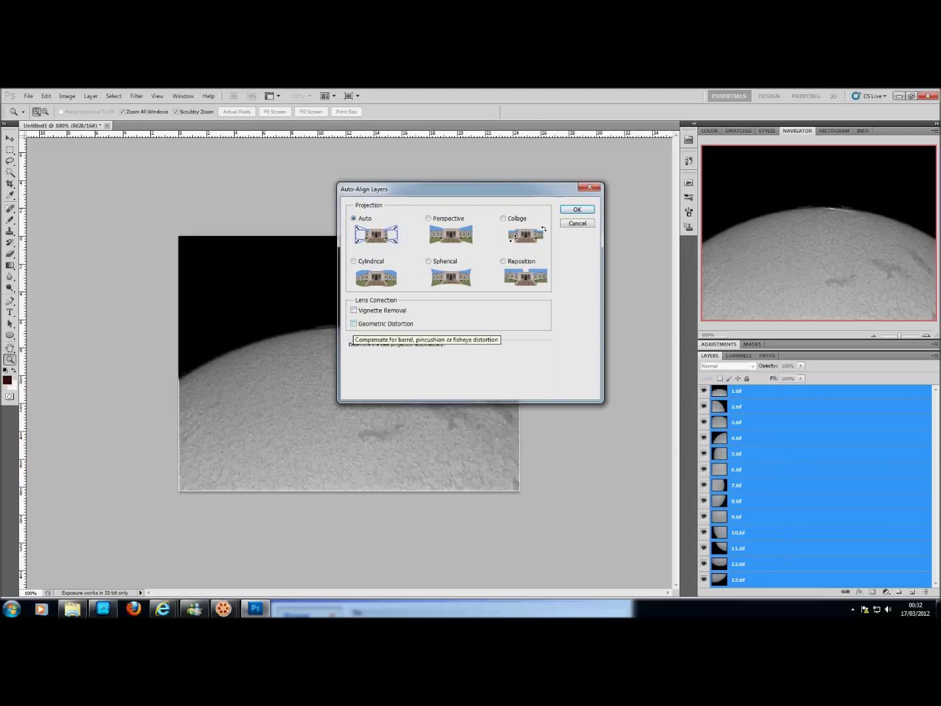
click(354, 323)
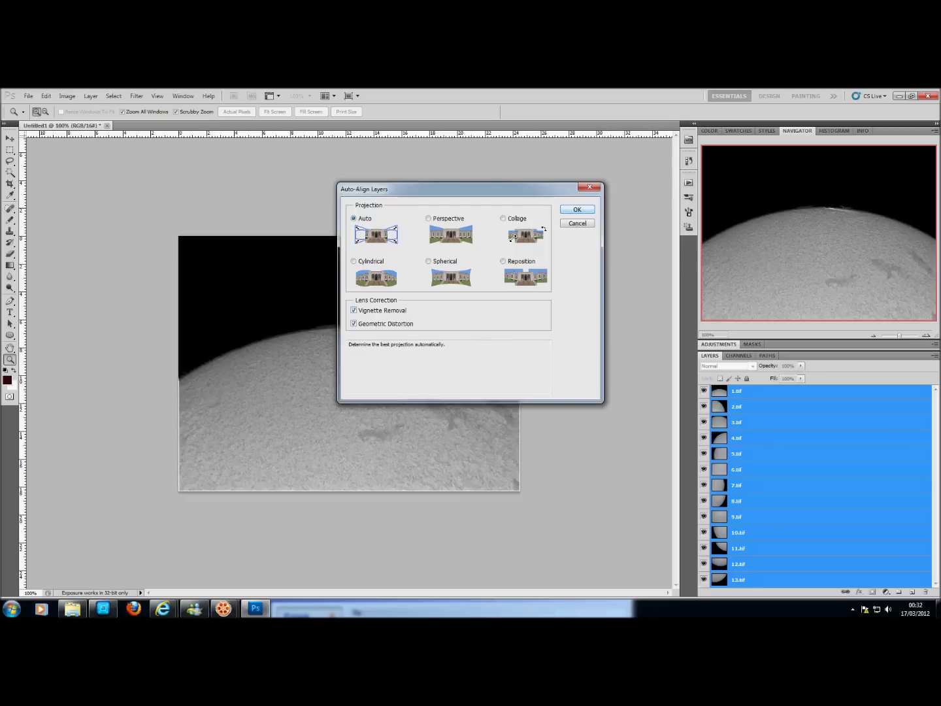
key(Return)
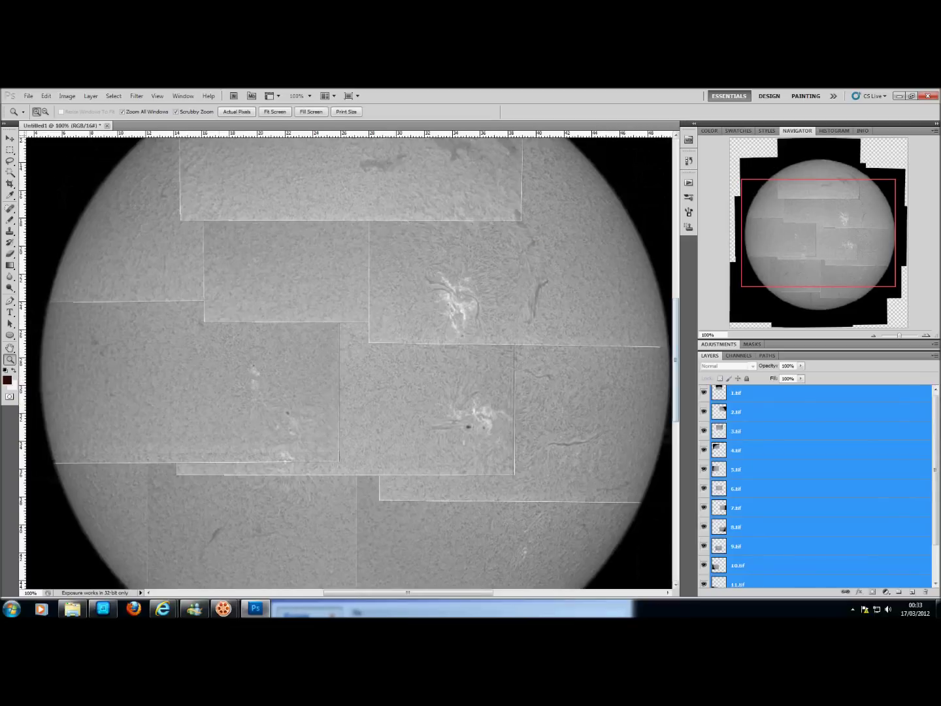
click(273, 111)
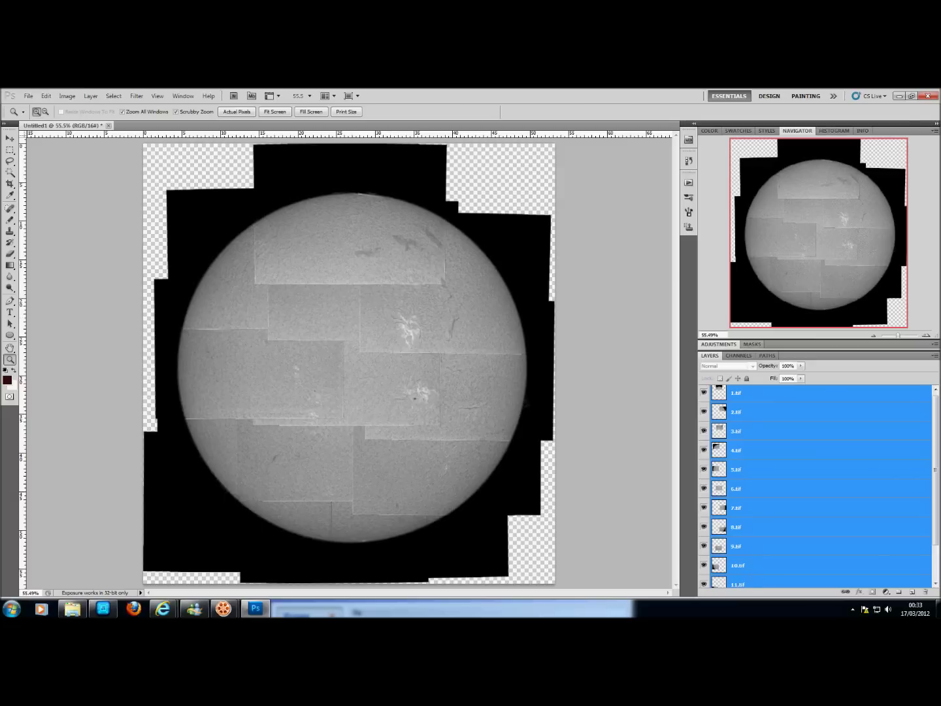
click(46, 96)
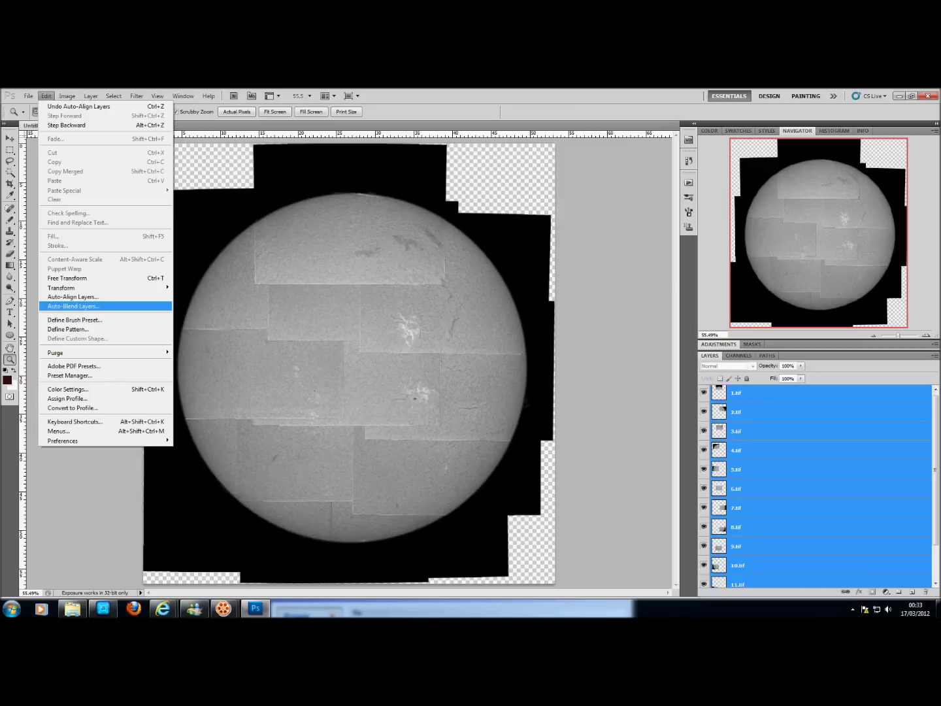
click(74, 306)
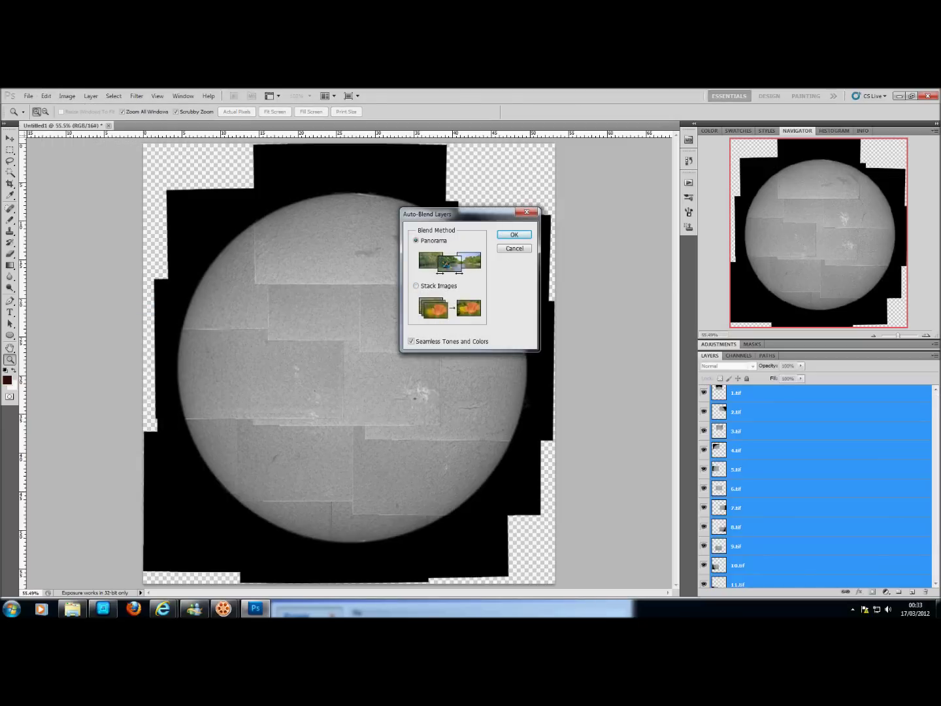
click(514, 247)
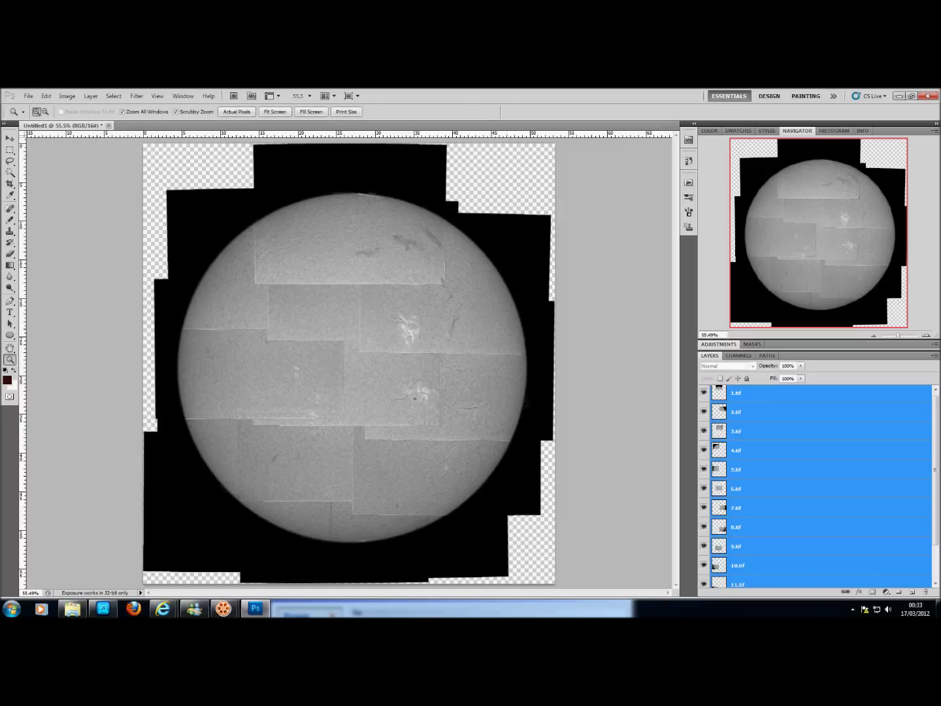
Step: Try auto-blending the aligned layers as Stack Images with Seamless Tones and Colors, and undo the blend
click(46, 96)
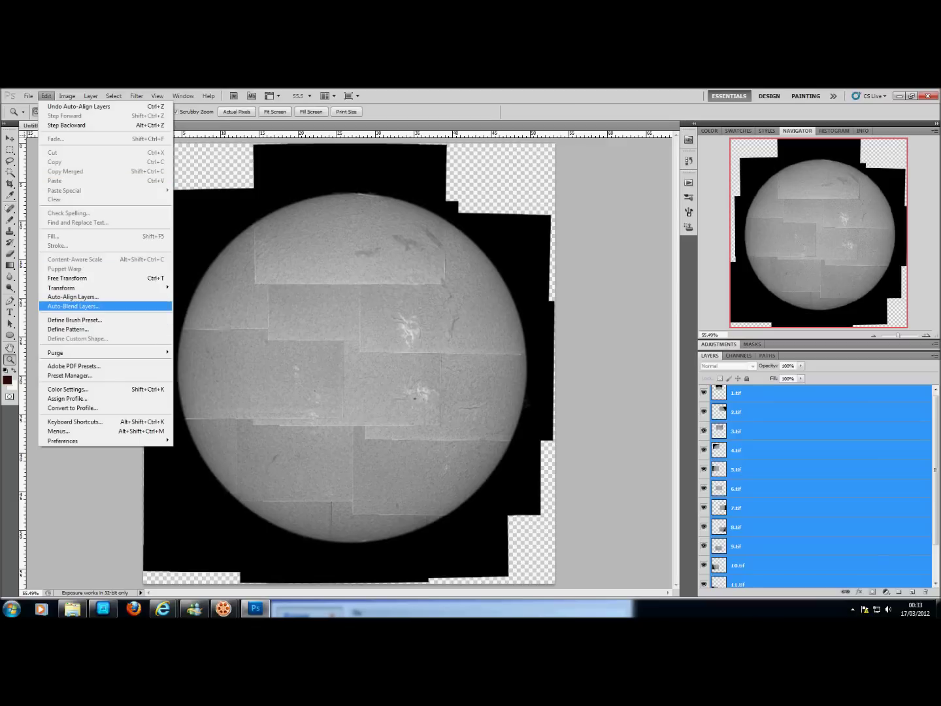
click(74, 306)
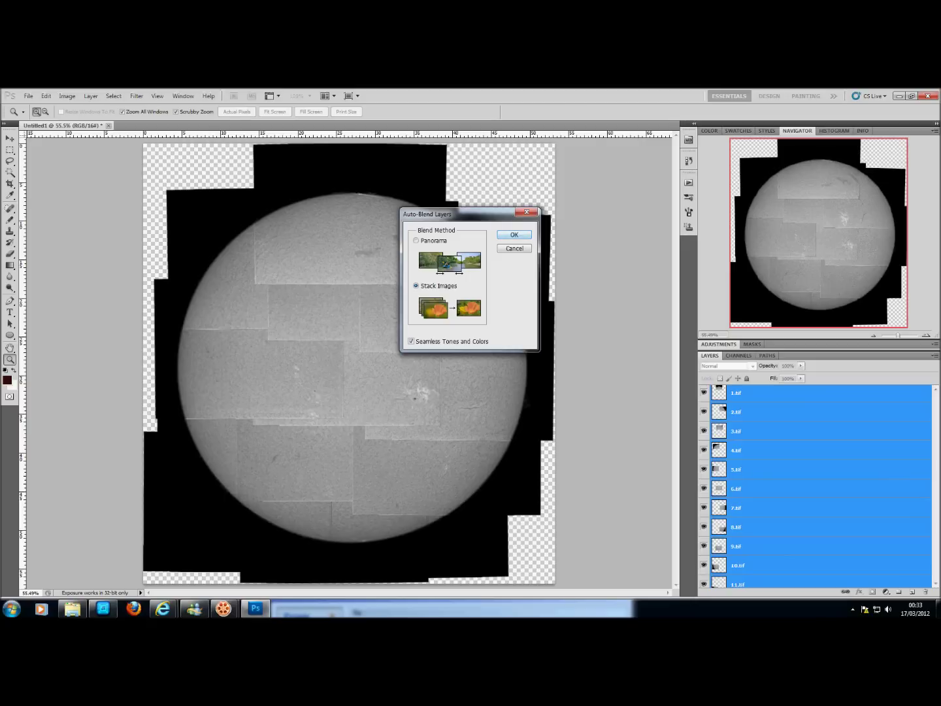
key(Return)
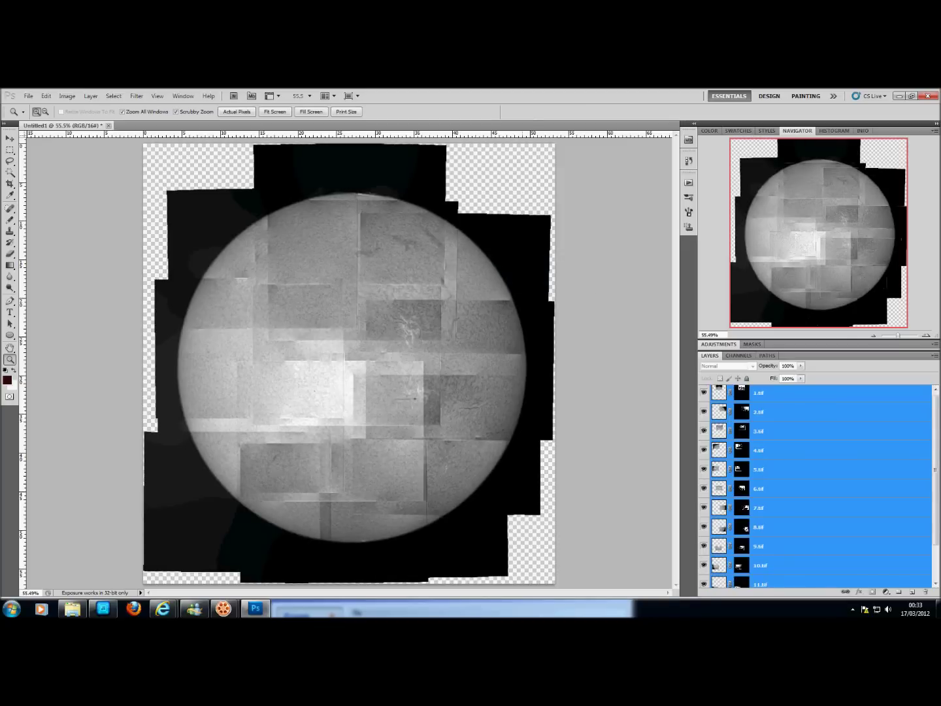
key(ctrl+z)
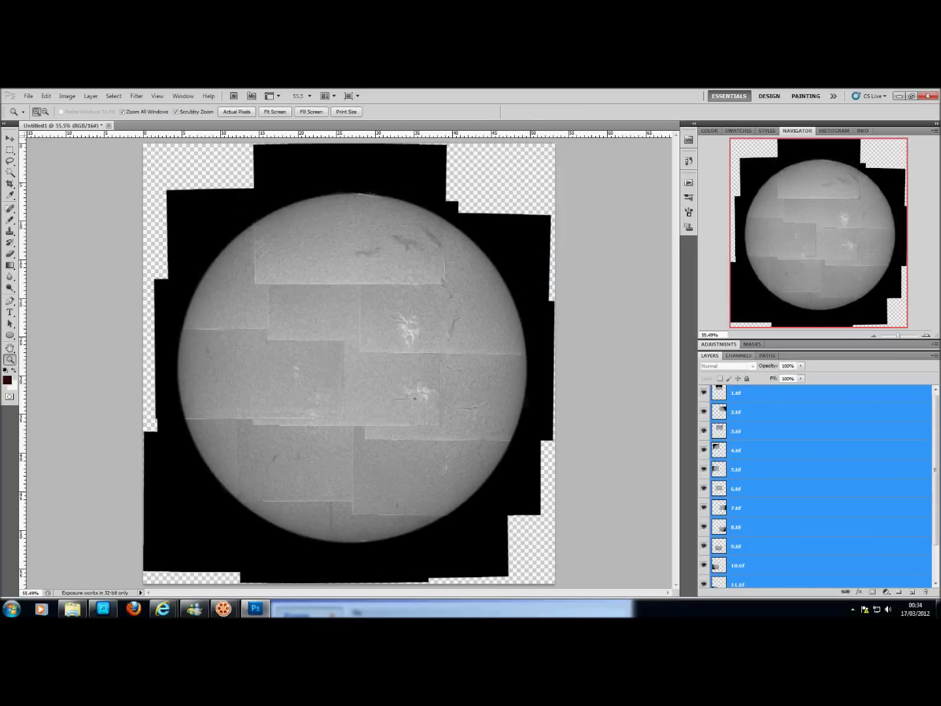
Step: Hide all the aligned image layers
drag(704, 392, 704, 508)
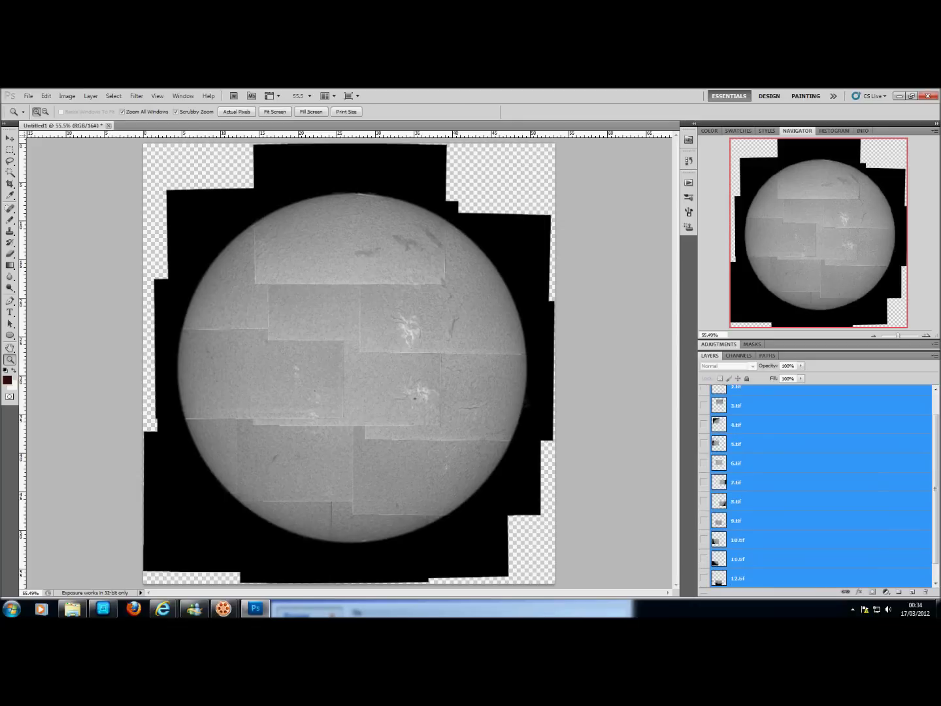
drag(935, 503, 936, 468)
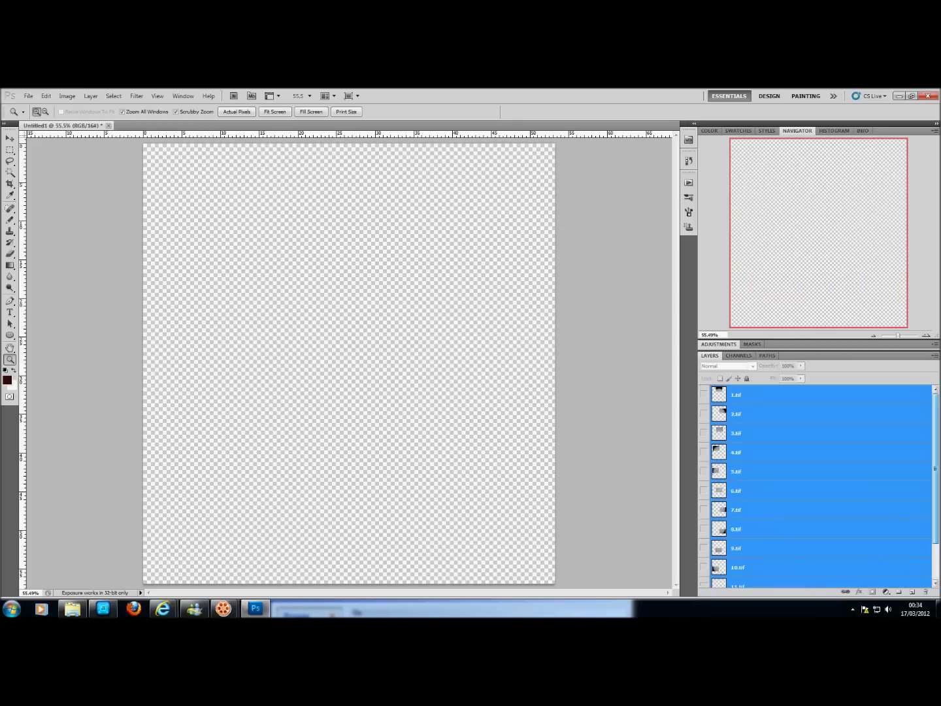
Step: Show layer 1.tif and soften its left, right and lower edges with a soft 50 px Eraser
click(785, 394)
click(705, 396)
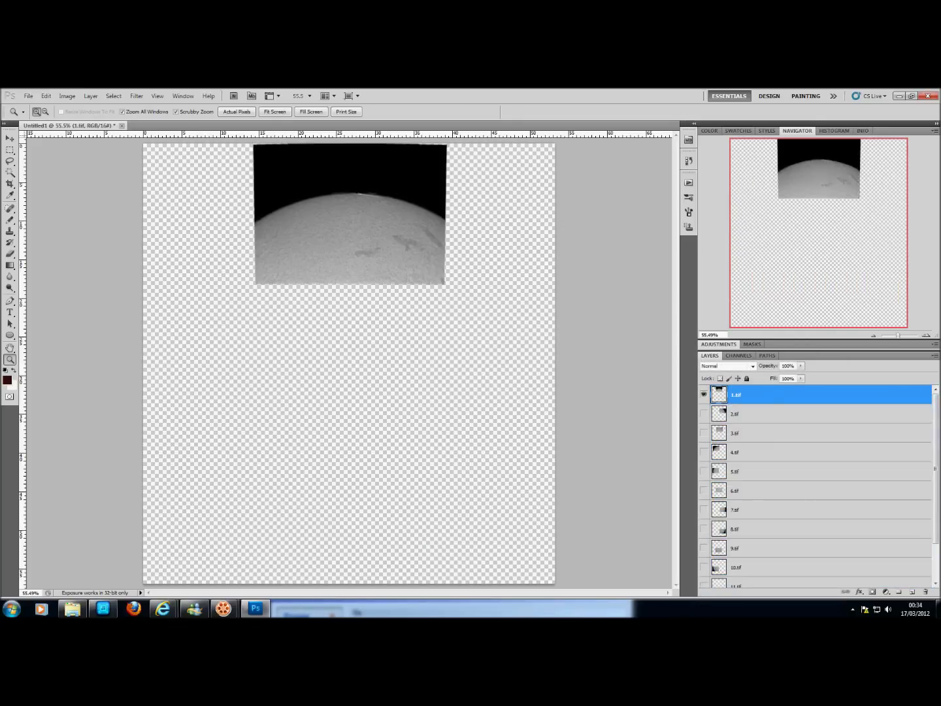
key(e)
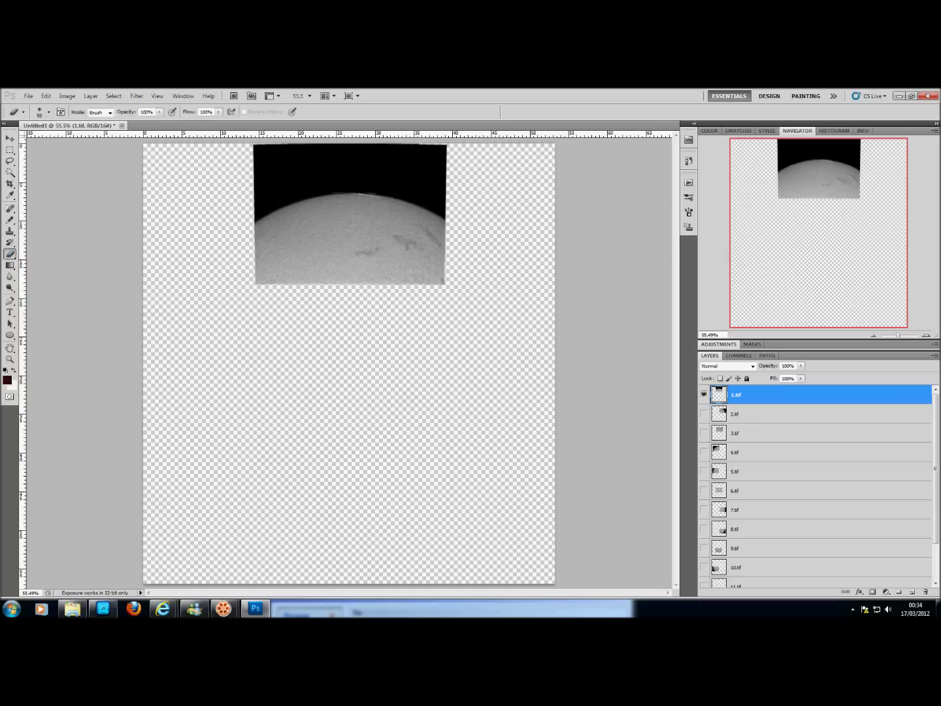
drag(898, 336, 901, 336)
drag(819, 232, 815, 184)
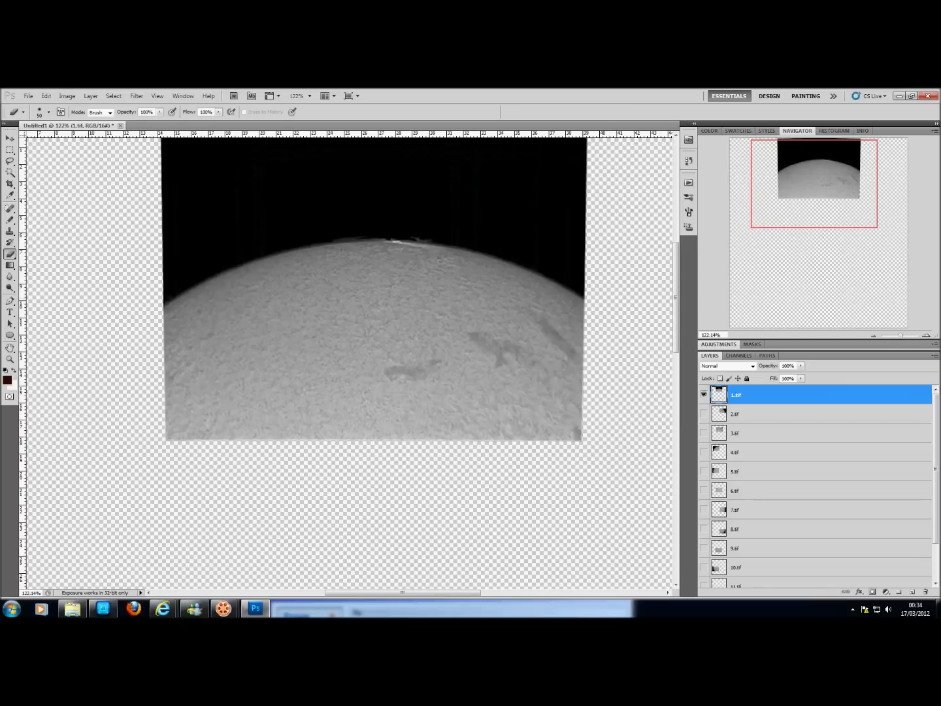
click(703, 413)
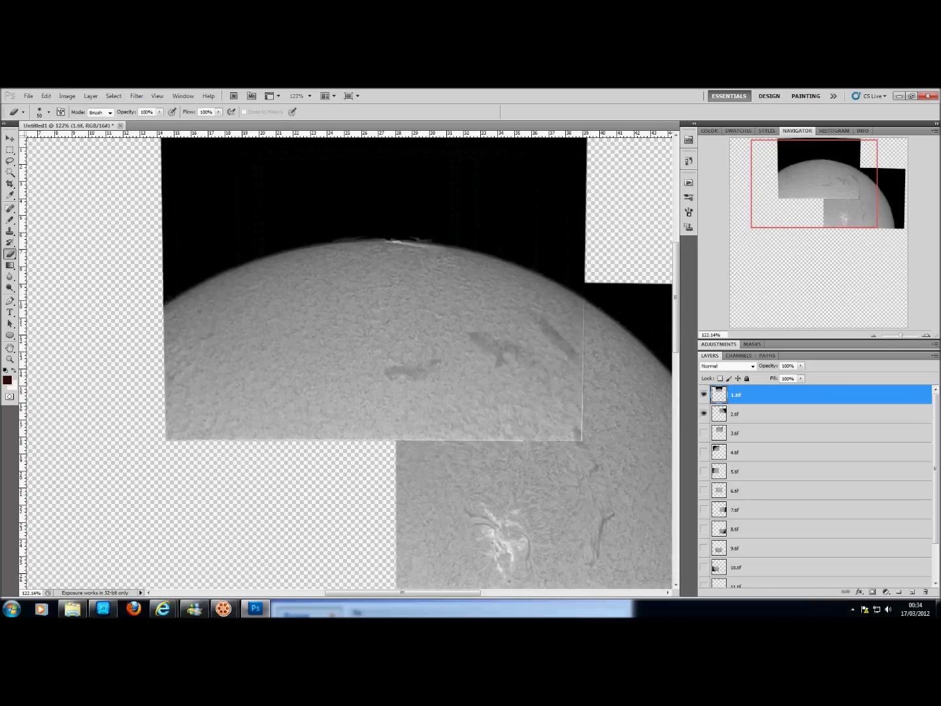
click(703, 413)
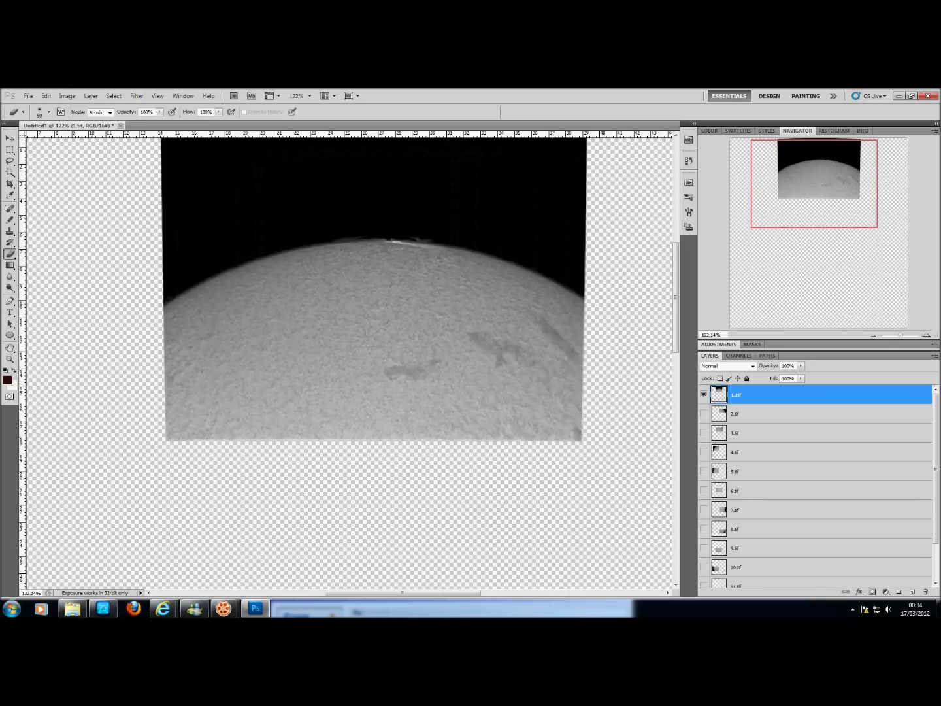
mouse_move(575, 267)
mouse_down()
mouse_move(587, 286)
mouse_move(585, 443)
mouse_move(180, 446)
mouse_move(167, 428)
mouse_move(169, 141)
mouse_up()
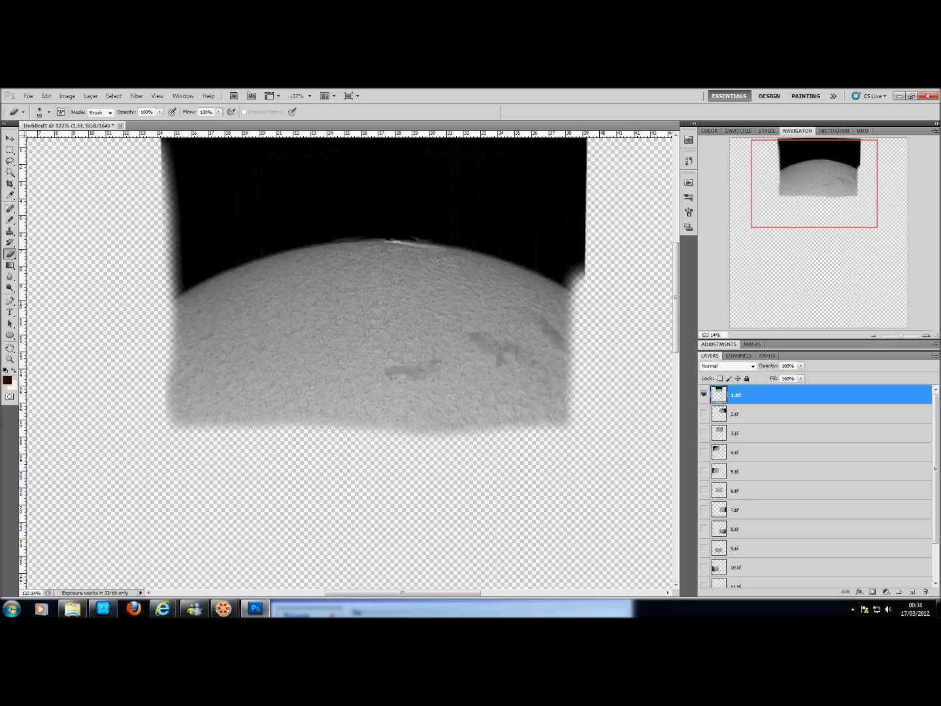
Step: Isolate layer 2.tif and soften its upper, left and lower edges across the solar disk with the Eraser
click(704, 413)
click(703, 394)
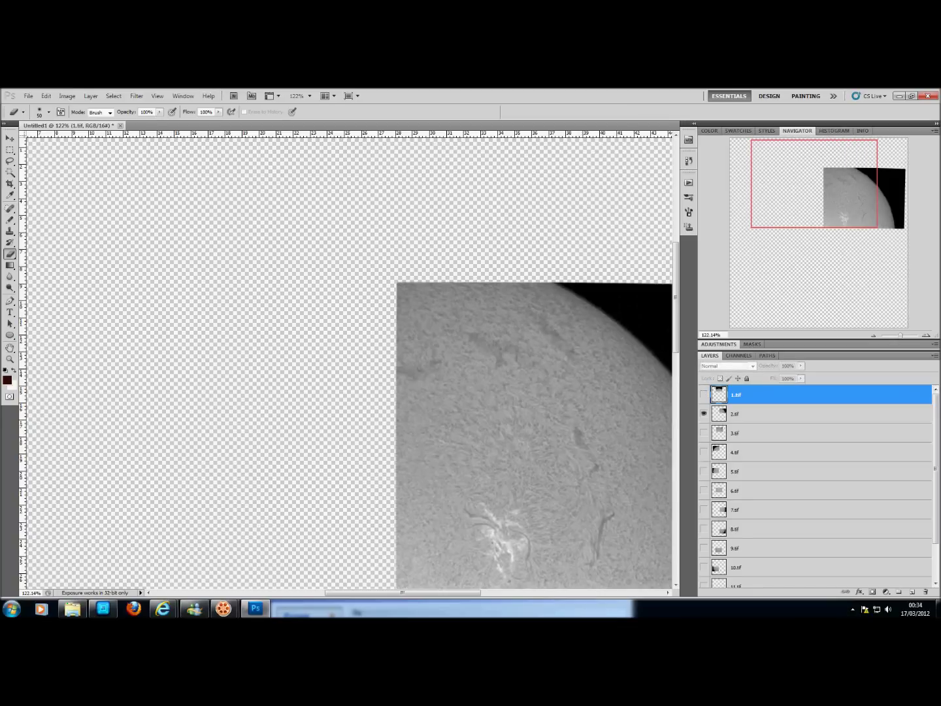
key(ctrl+0)
key(ctrl+1)
key(ctrl+0)
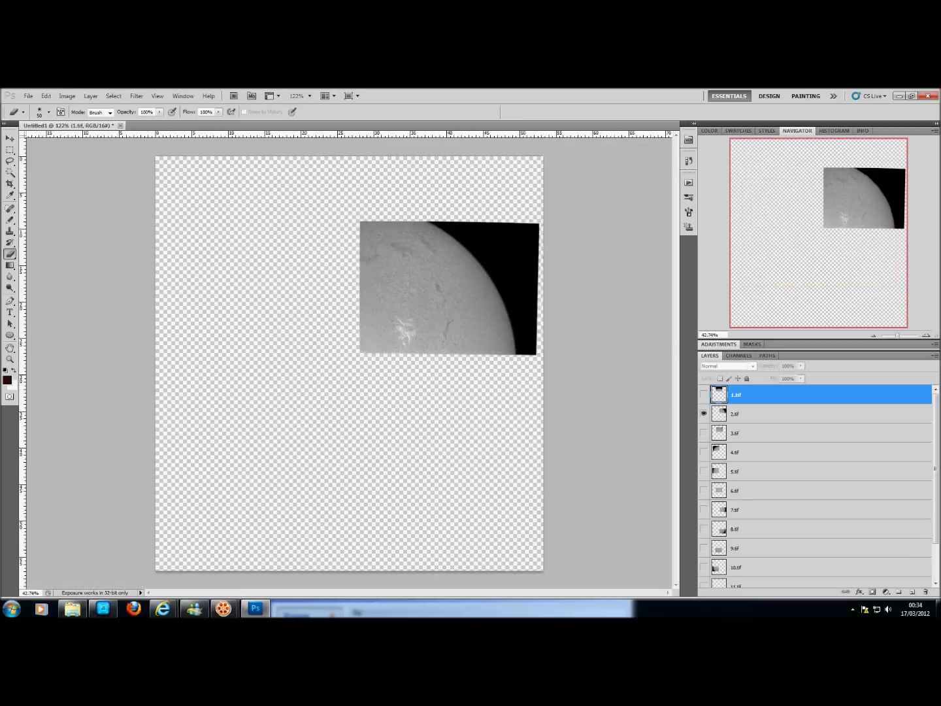
scroll(349, 362, down, 1)
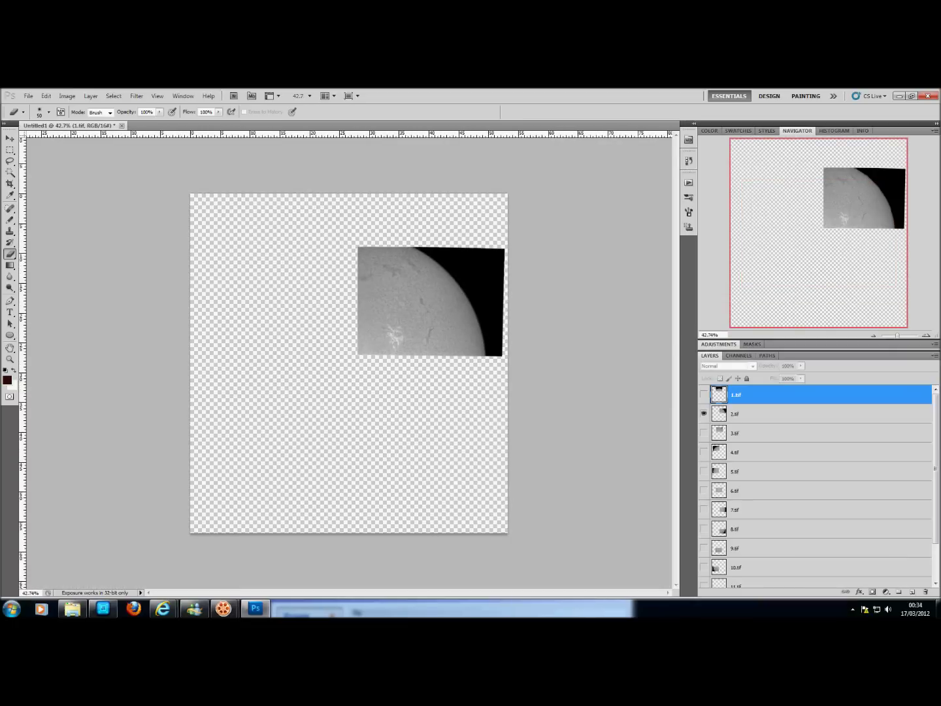
scroll(349, 362, up, 3)
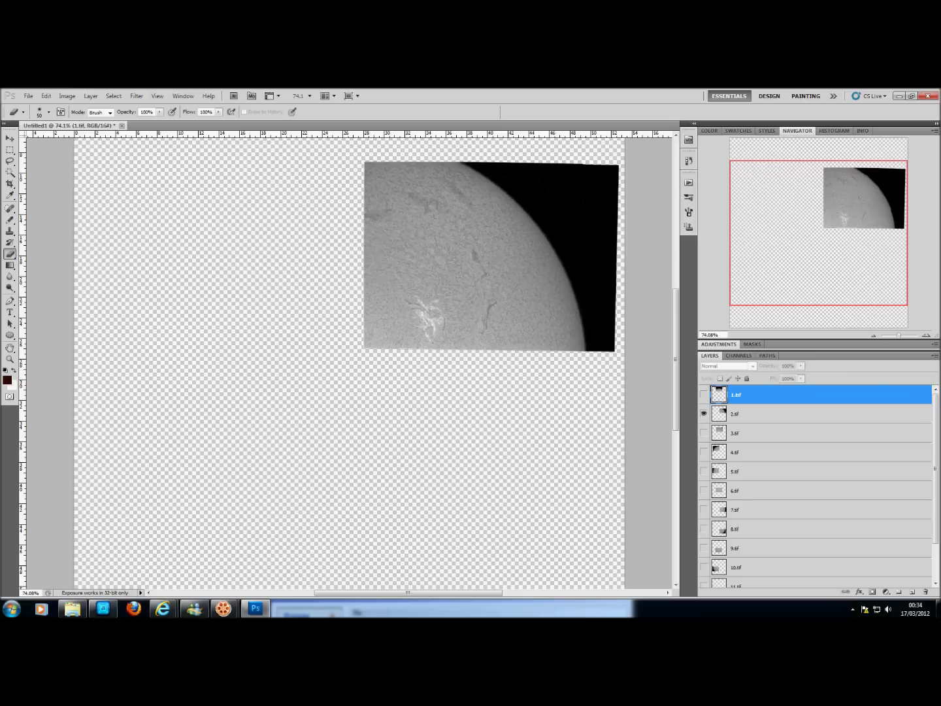
click(820, 414)
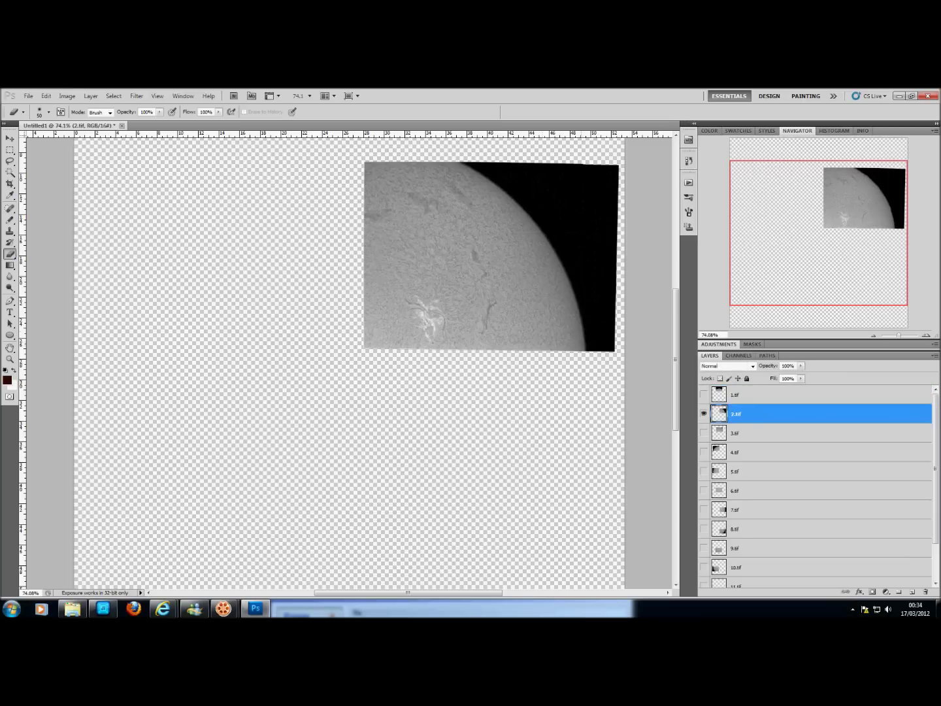
mouse_move(598, 344)
mouse_down()
mouse_move(369, 341)
mouse_move(369, 160)
mouse_move(494, 168)
mouse_up()
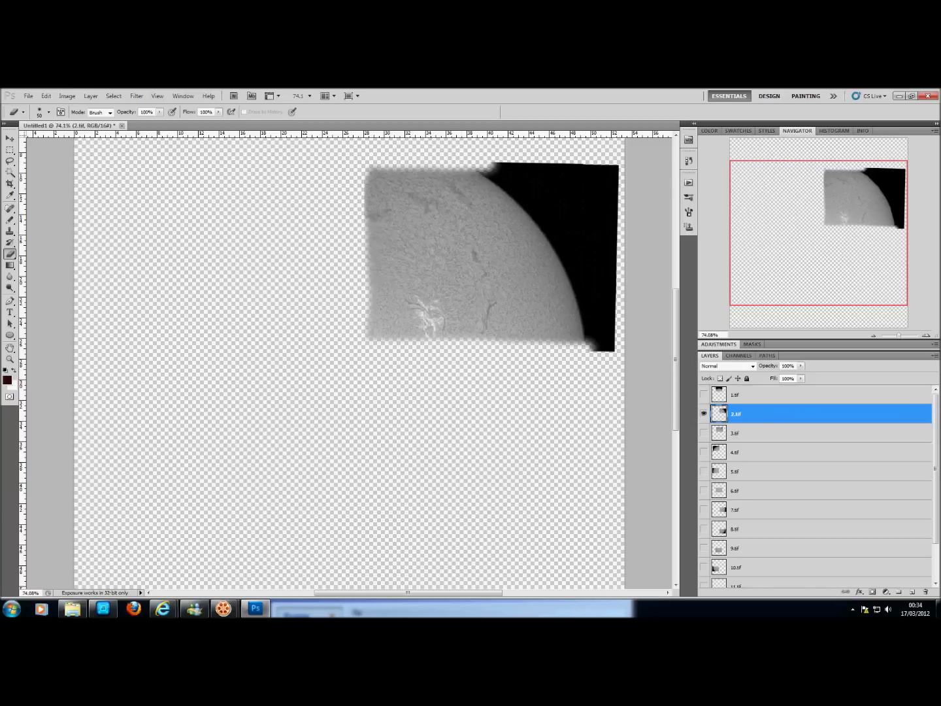
Step: Hide 2.tif, show layer 3.tif and soften its outer edges with the Eraser
click(704, 414)
click(704, 433)
click(736, 433)
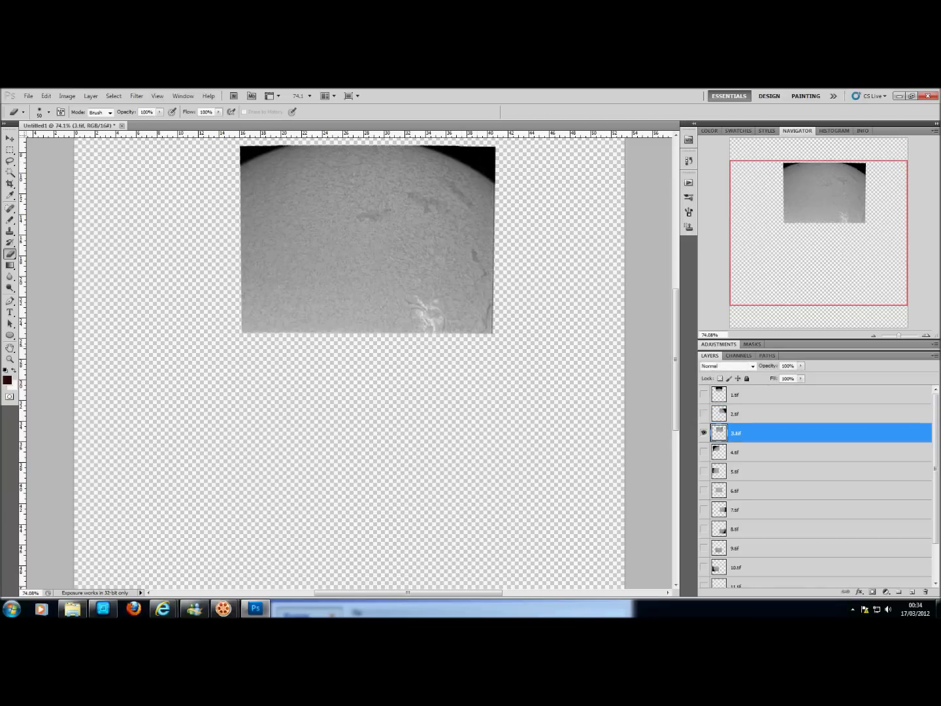
mouse_move(491, 165)
mouse_down()
mouse_move(488, 330)
mouse_move(247, 330)
mouse_move(244, 149)
mouse_up()
Step: Isolate layer 4.tif and soften its right and lower edges with the Eraser
click(704, 452)
click(704, 433)
click(736, 452)
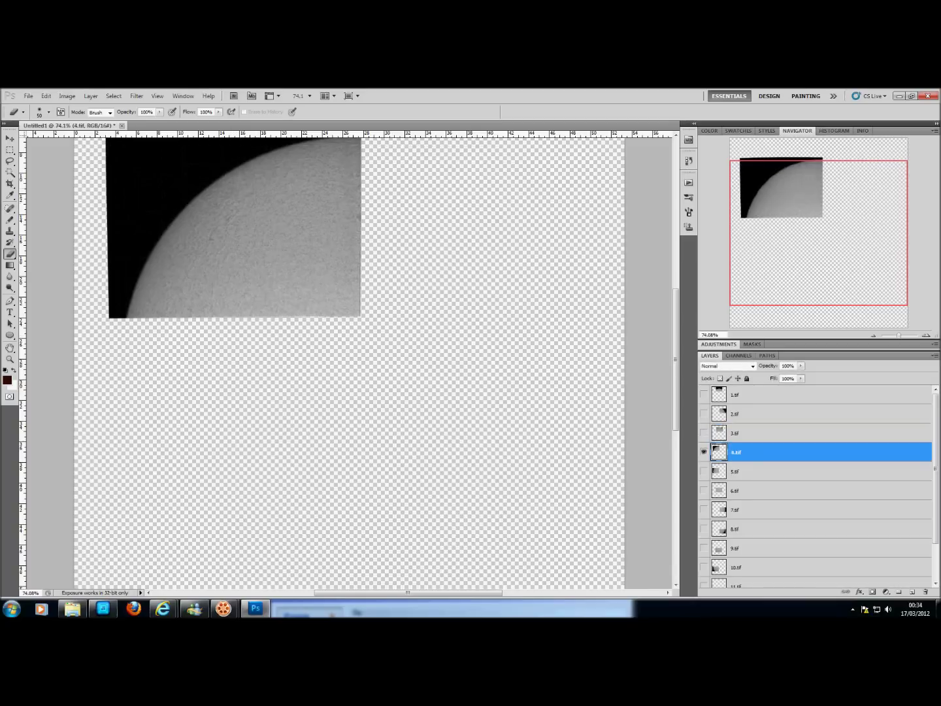
drag(349, 326, 377, 390)
mouse_move(383, 194)
mouse_down()
mouse_move(384, 380)
mouse_move(135, 377)
mouse_up()
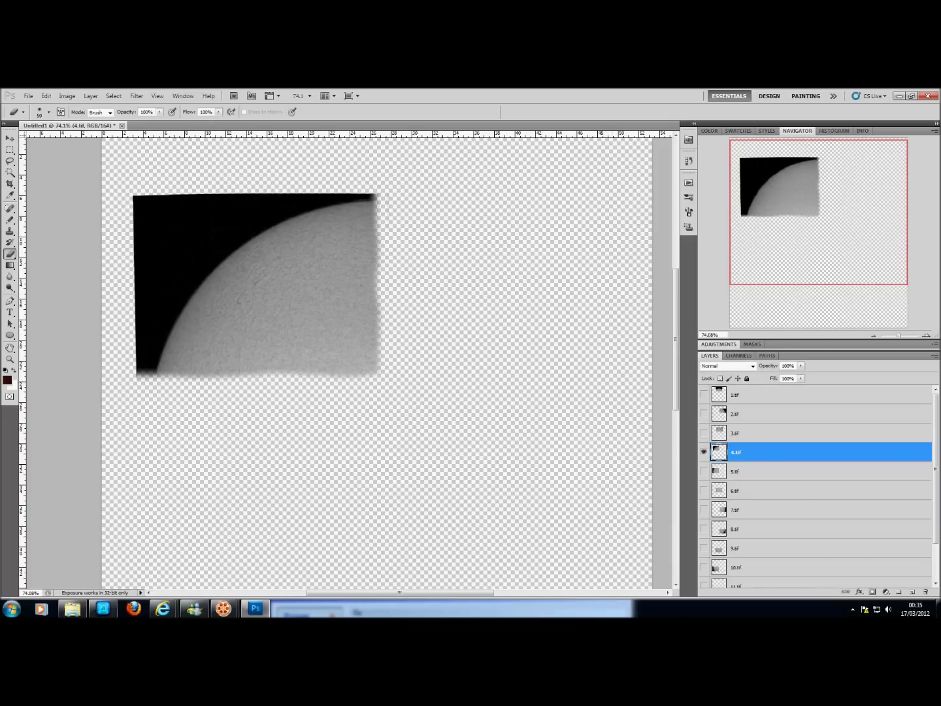
Step: Isolate layer 5.tif and soften its upper, right and lower edges with the Eraser
click(704, 451)
click(704, 471)
click(719, 472)
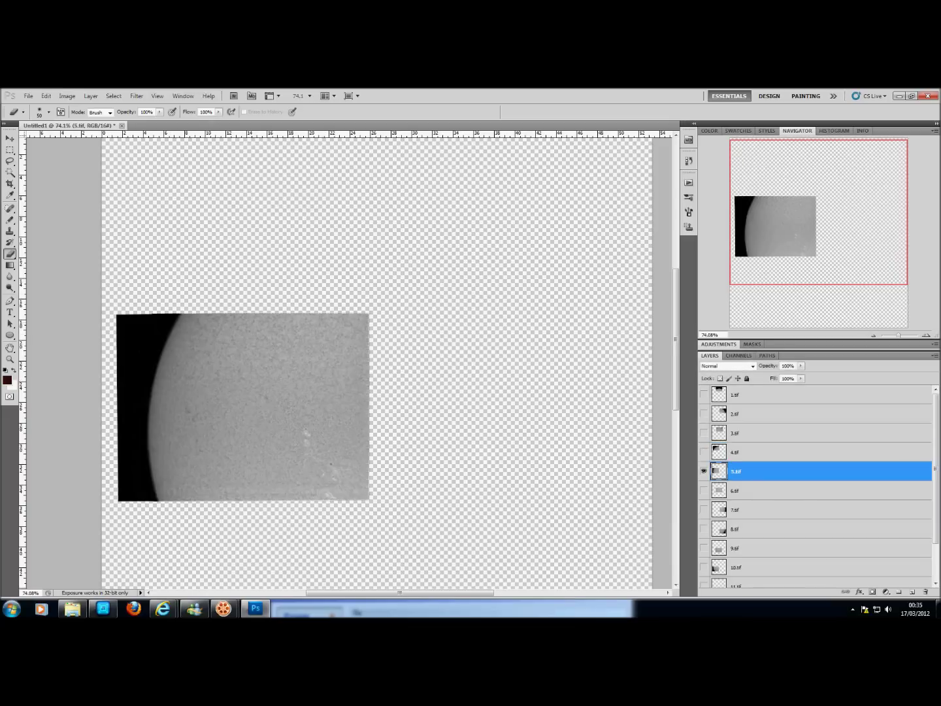
mouse_move(365, 315)
mouse_down()
mouse_move(364, 500)
mouse_move(119, 495)
mouse_up()
drag(365, 317, 130, 318)
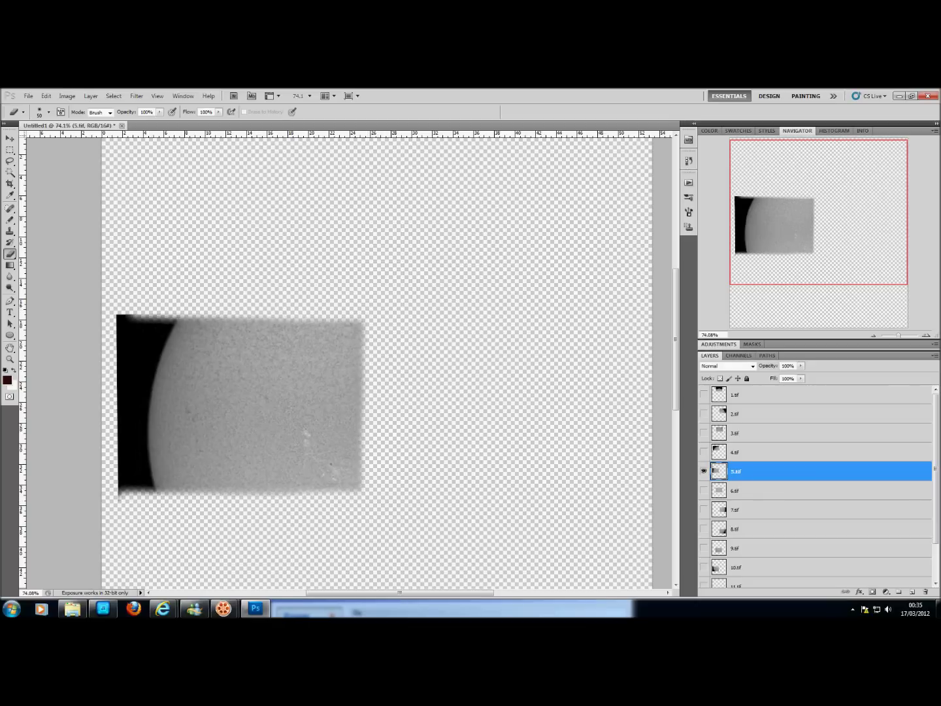
Step: Isolate layer 6.tif and soften all four of its edges with the Eraser
click(704, 491)
click(704, 471)
click(738, 490)
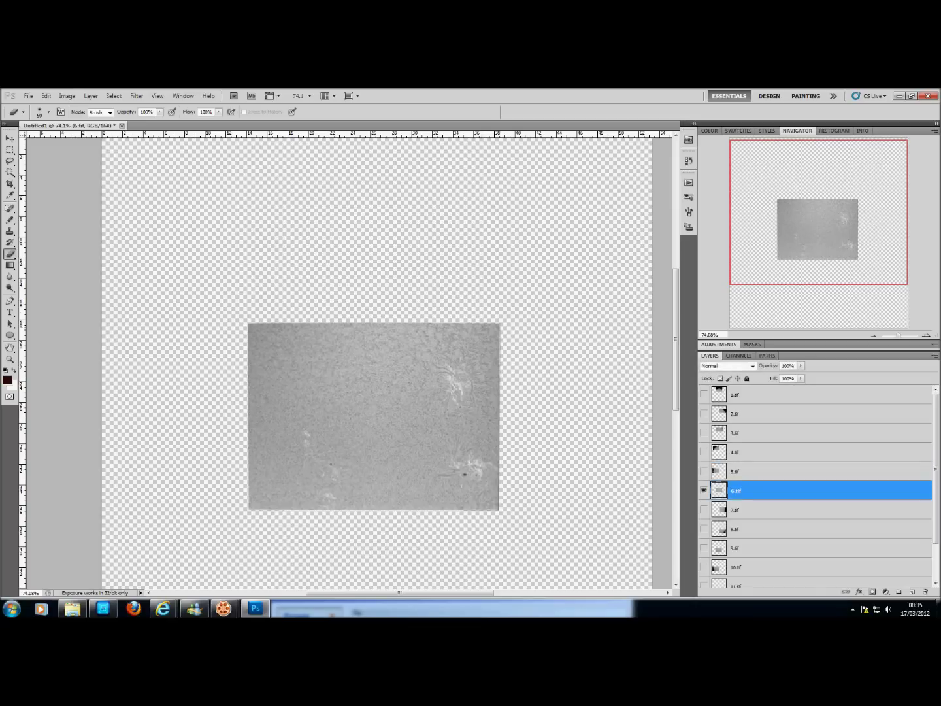
mouse_move(507, 319)
mouse_down()
mouse_move(242, 318)
mouse_move(252, 504)
mouse_move(457, 507)
mouse_move(497, 333)
mouse_up()
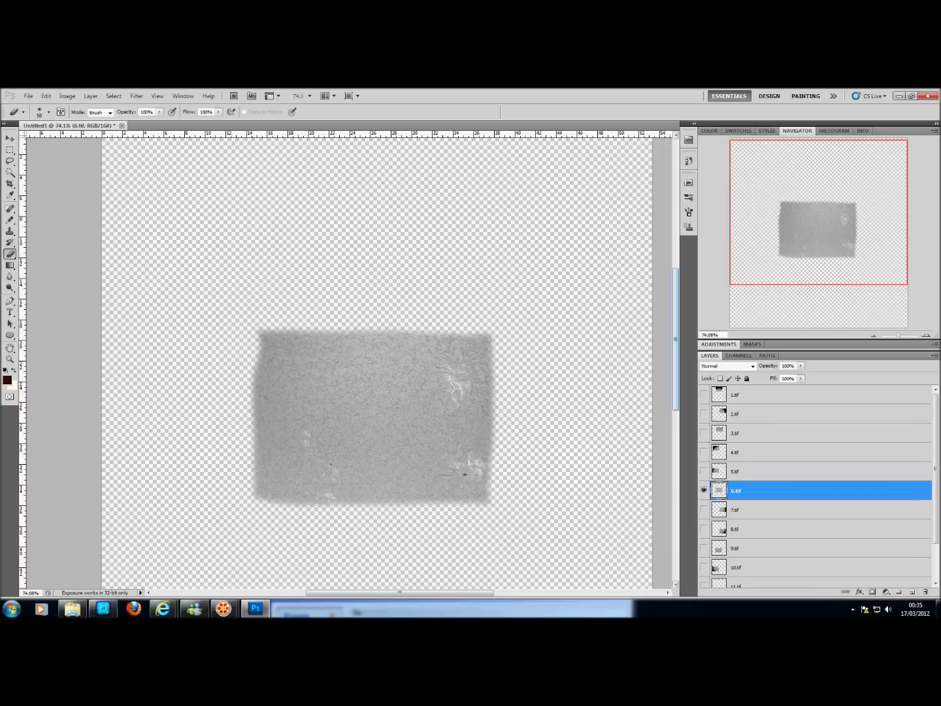
Step: Isolate layer 7.tif and soften its upper, left and lower edges up to the solar limb with the Eraser
click(704, 509)
click(704, 491)
click(736, 509)
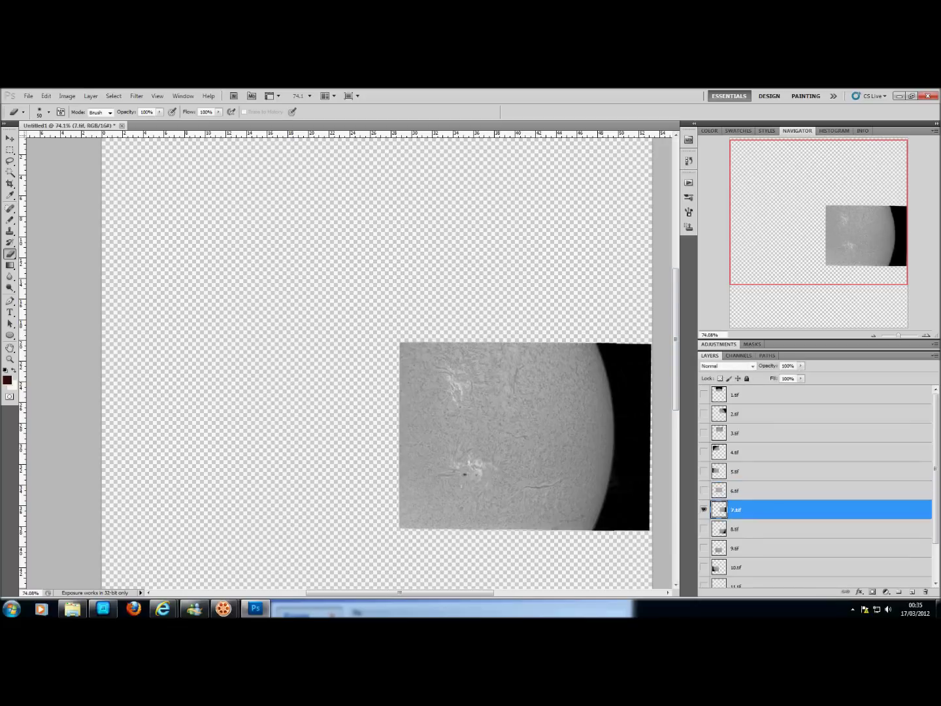
mouse_move(608, 348)
mouse_down()
mouse_move(402, 347)
mouse_move(402, 527)
mouse_move(609, 526)
mouse_move(405, 524)
mouse_move(404, 444)
mouse_up()
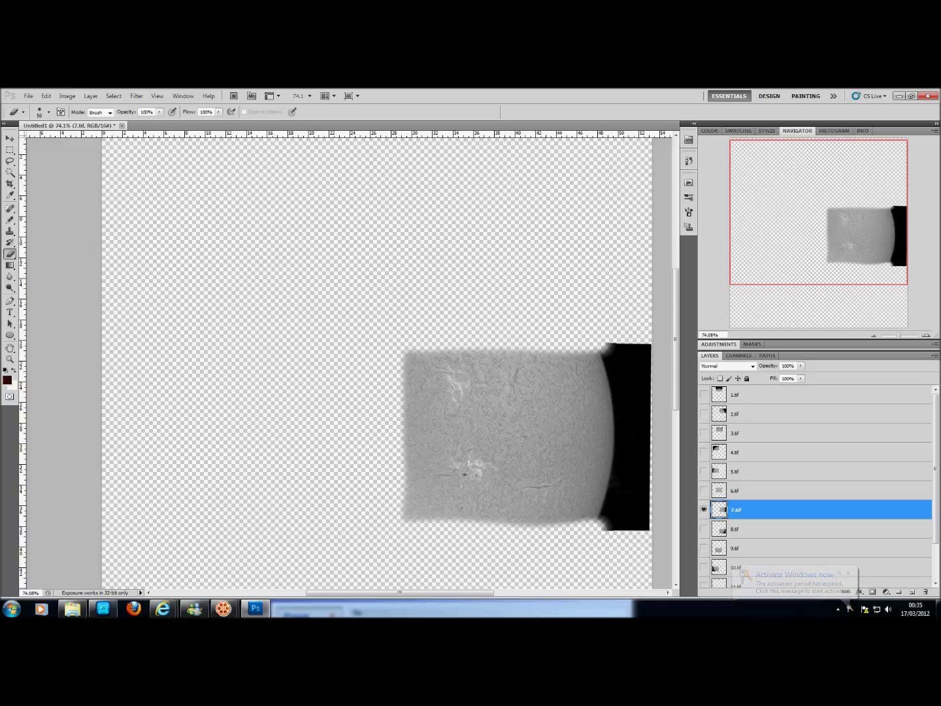
Step: Show layer 8.tif and hide layer 7.tif
click(704, 528)
click(704, 508)
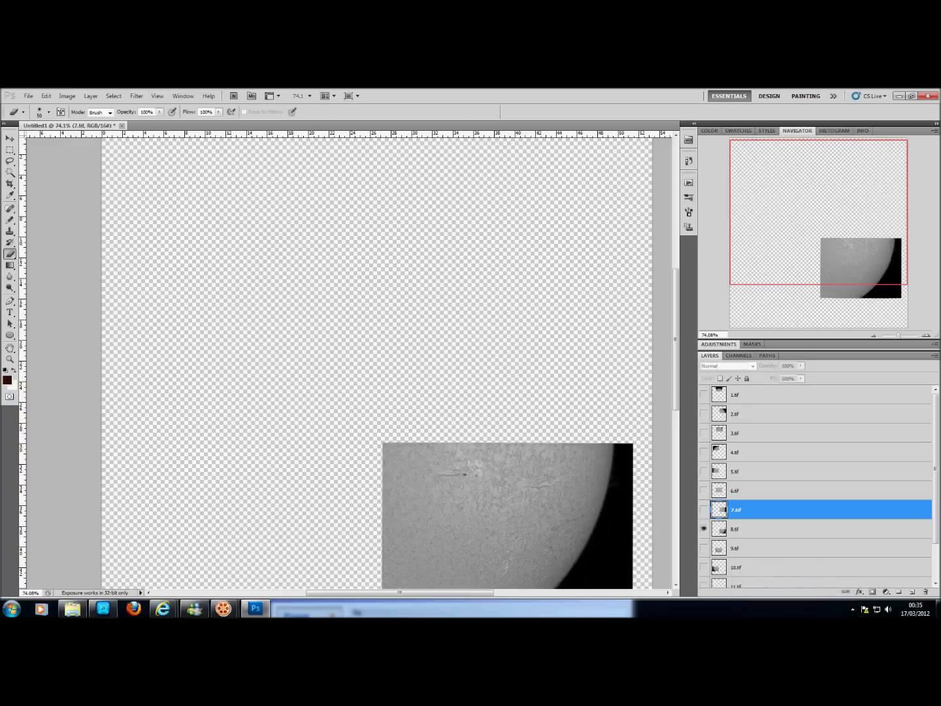
scroll(377, 363, down, 3)
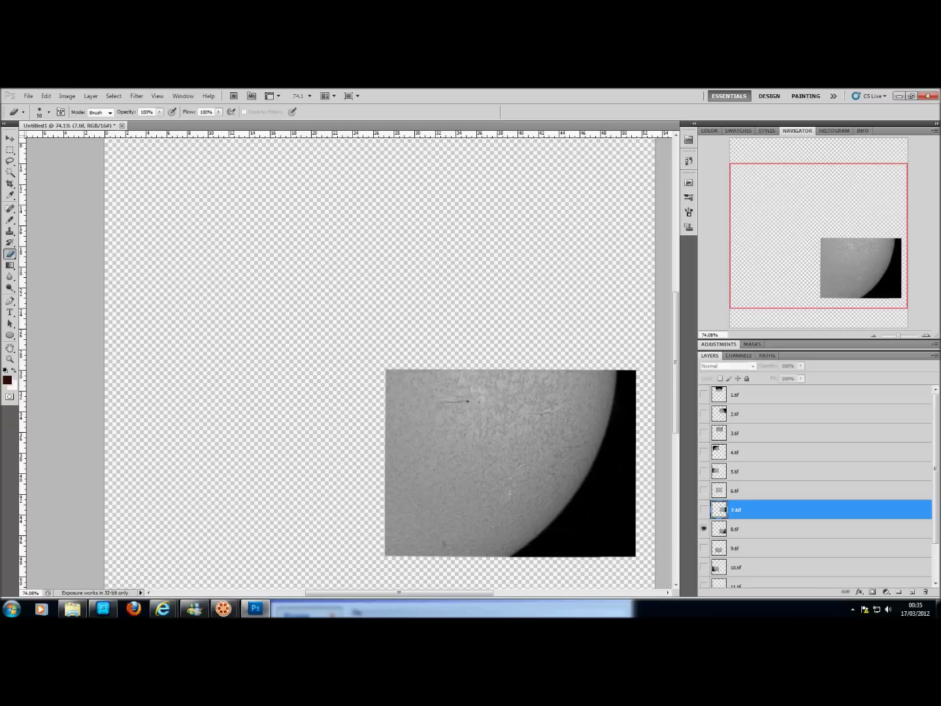
Step: Try erasing the upper edge of layer 8.tif with a hard round 50 px brush at 100% hardness, and undo the stroke
click(49, 112)
click(35, 179)
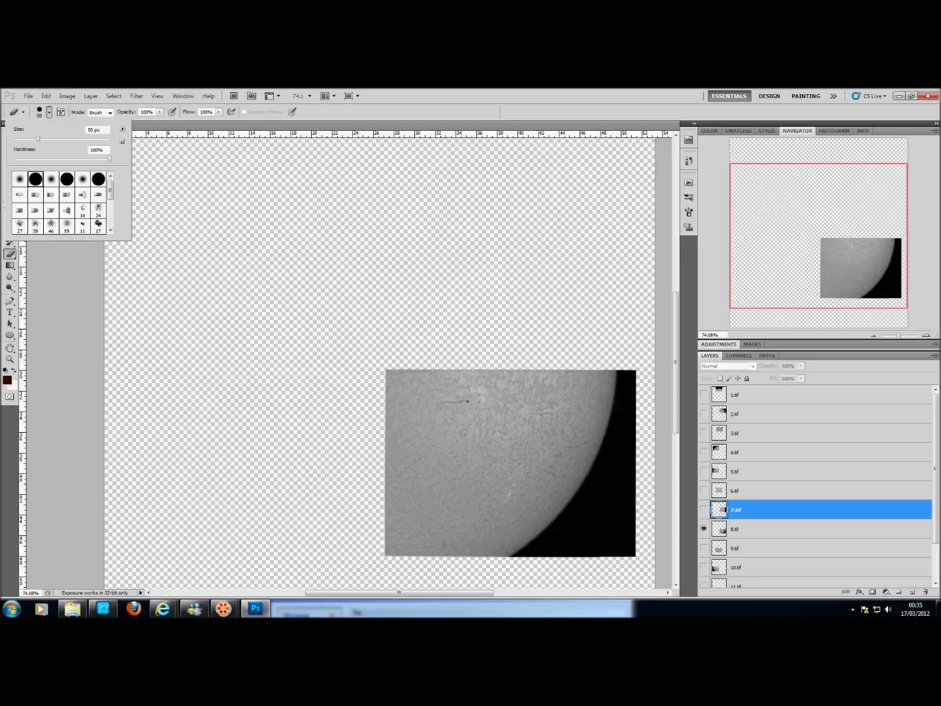
key(Return)
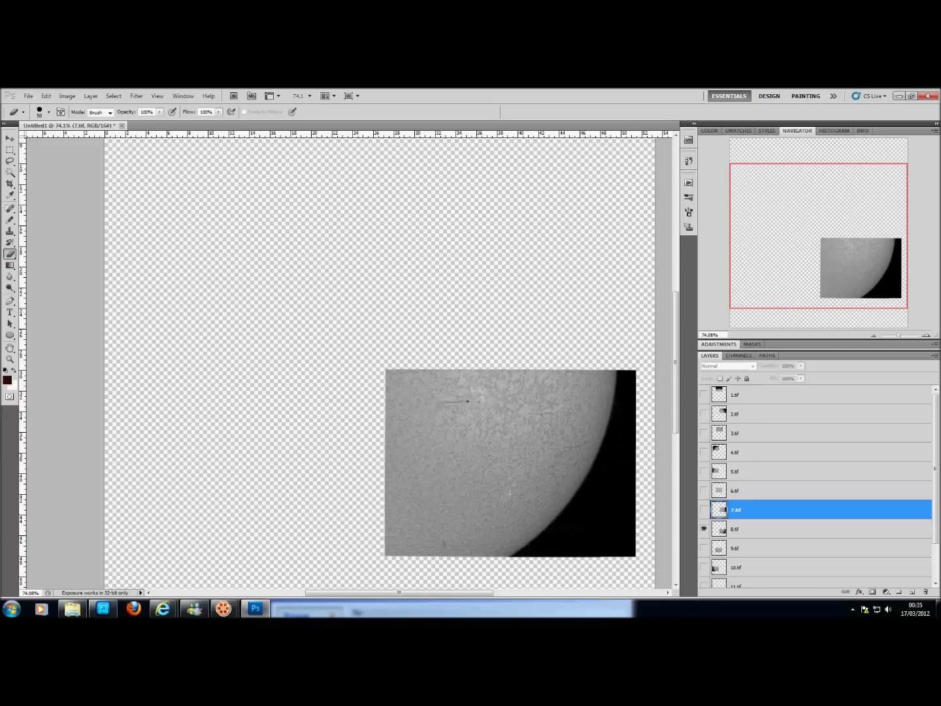
click(752, 529)
drag(612, 365, 494, 368)
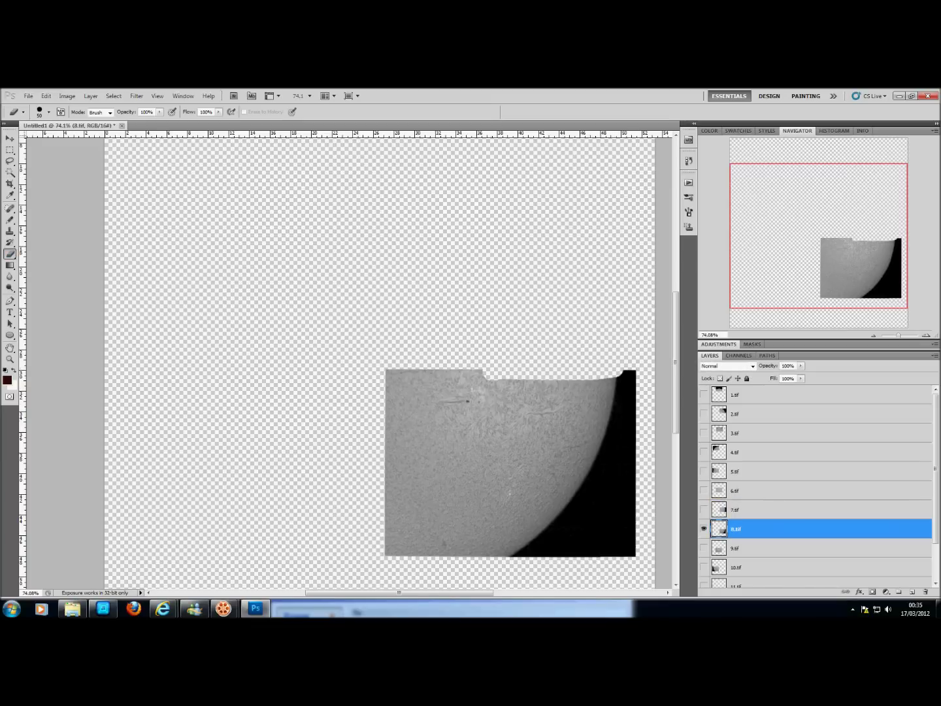
key(ctrl+z)
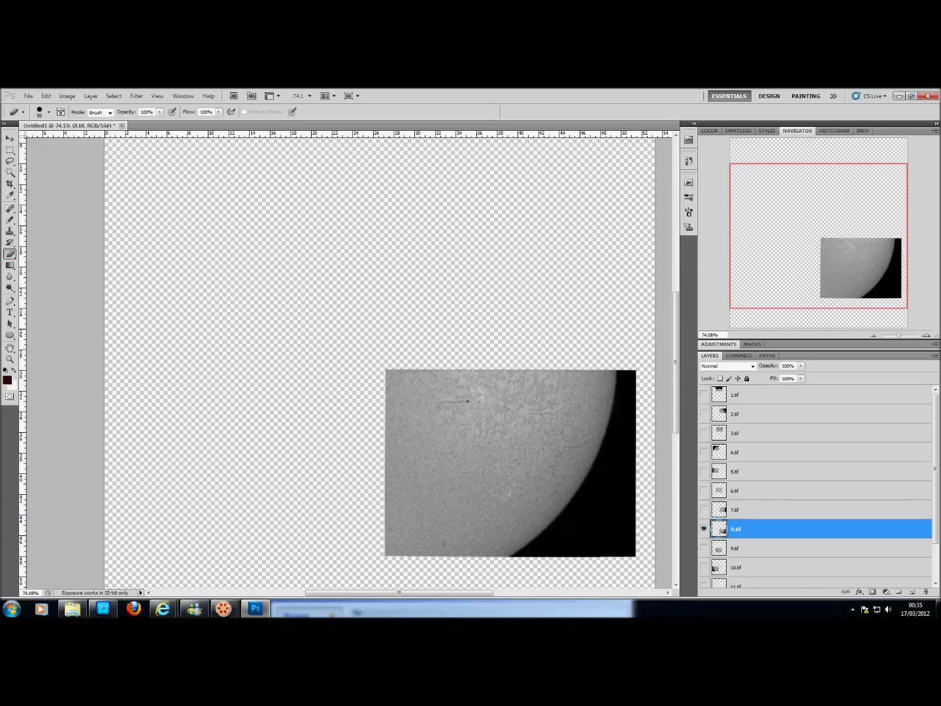
Step: Set the Eraser to a soft round 50 px brush and soften the upper, left and lower edges of layer 8.tif
click(48, 112)
double_click(20, 179)
mouse_move(626, 376)
mouse_down()
mouse_move(386, 380)
mouse_move(388, 551)
mouse_move(551, 552)
mouse_up()
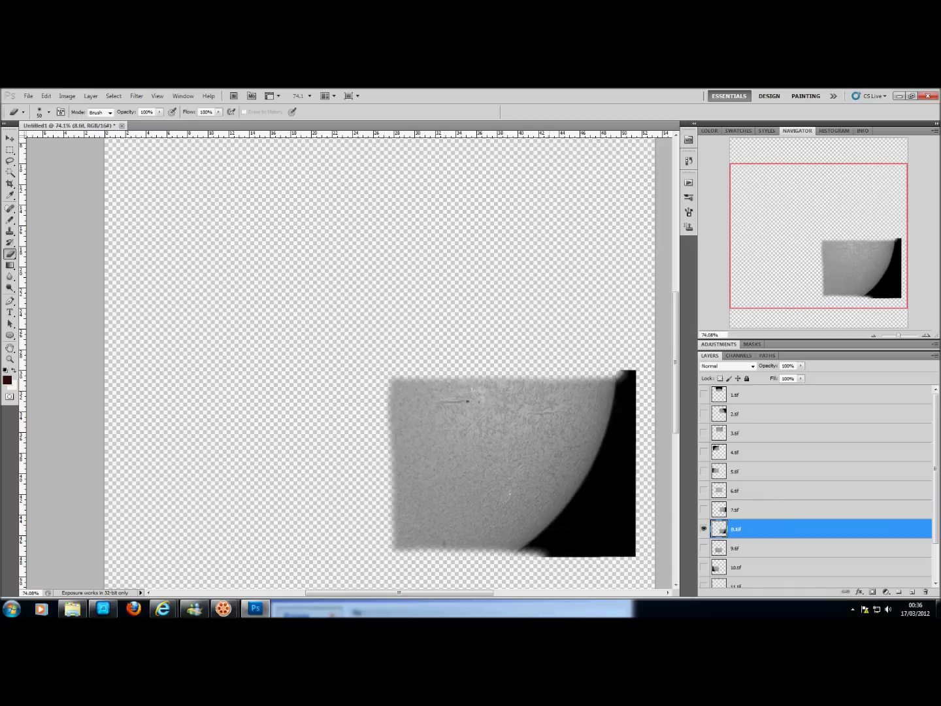
Step: Isolate layer 9.tif and soften all four of its edges with the Eraser
click(703, 548)
click(704, 529)
click(736, 547)
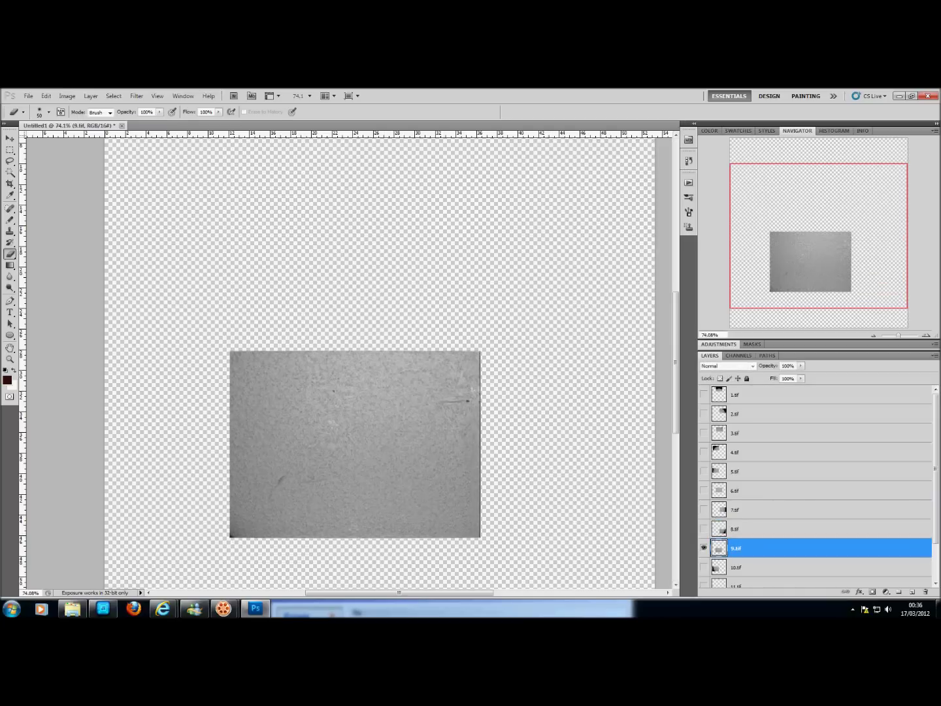
mouse_move(484, 351)
mouse_down()
mouse_move(477, 533)
mouse_move(232, 533)
mouse_move(227, 350)
mouse_up()
mouse_move(225, 503)
mouse_down()
mouse_move(225, 392)
mouse_move(238, 349)
mouse_move(474, 353)
mouse_up()
Step: Isolate layer 10.tif and soften its right, lower and upper edges with the Eraser
scroll(349, 362, down, 3)
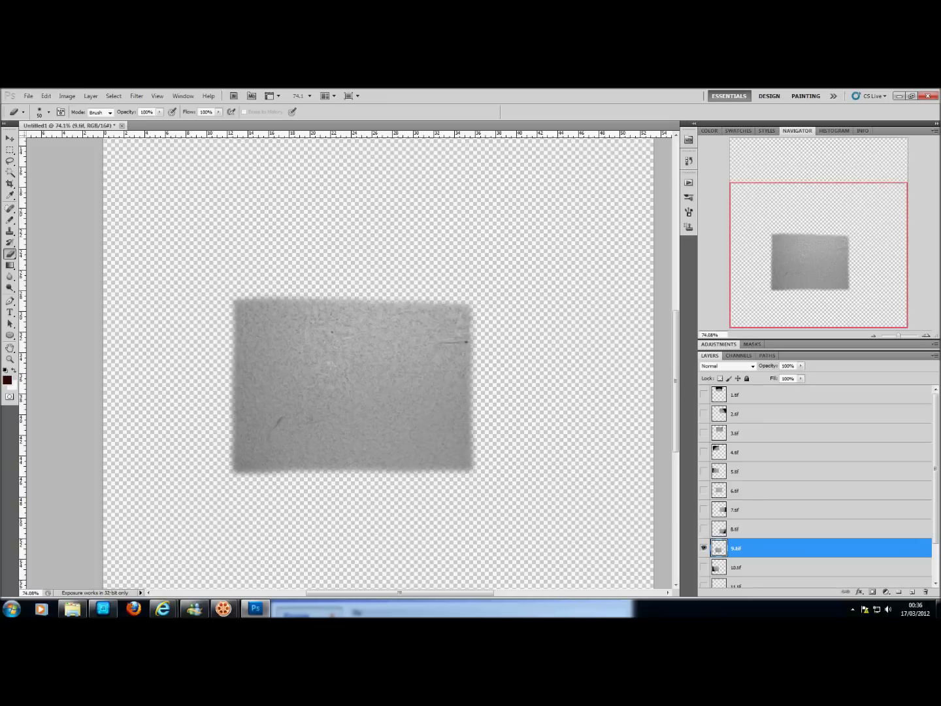
scroll(349, 362, left, 1)
click(704, 549)
click(704, 568)
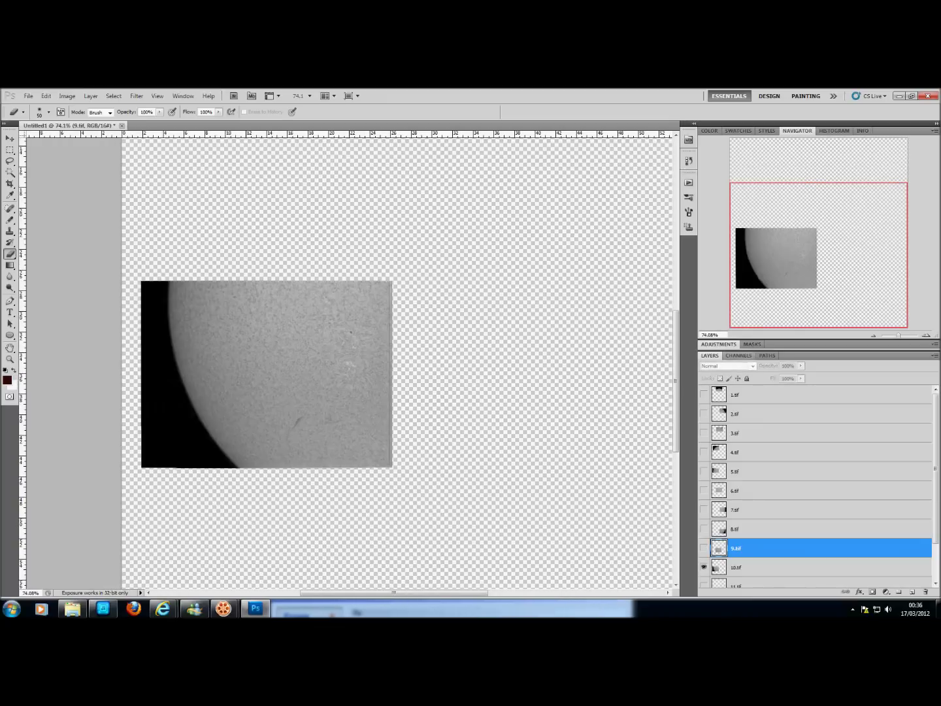
click(785, 569)
scroll(818, 487, down, 2)
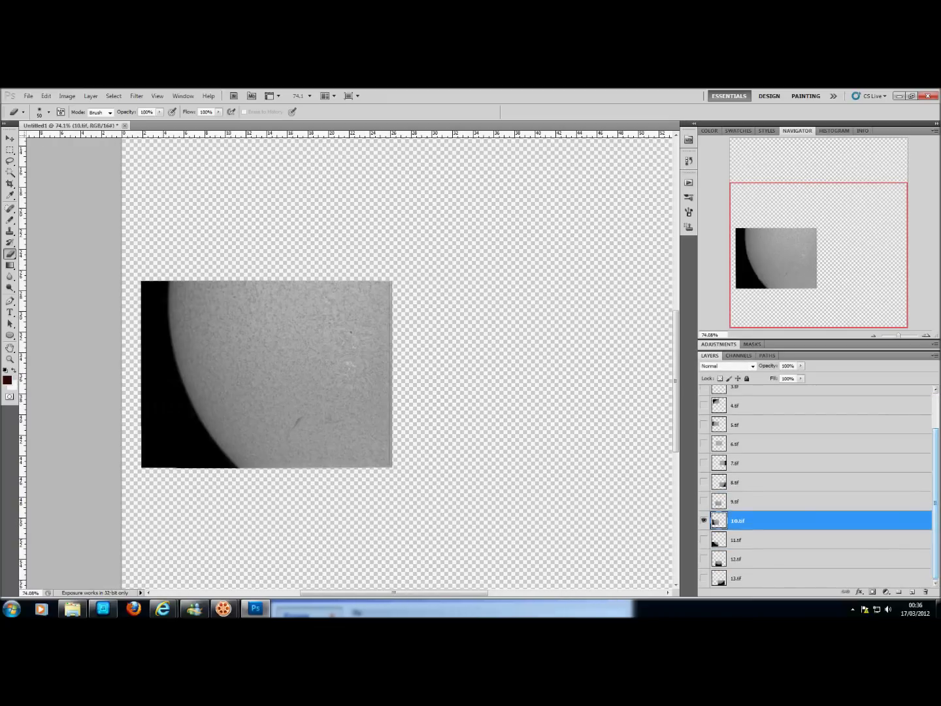
mouse_move(385, 281)
mouse_down()
mouse_move(387, 464)
mouse_move(146, 468)
mouse_up()
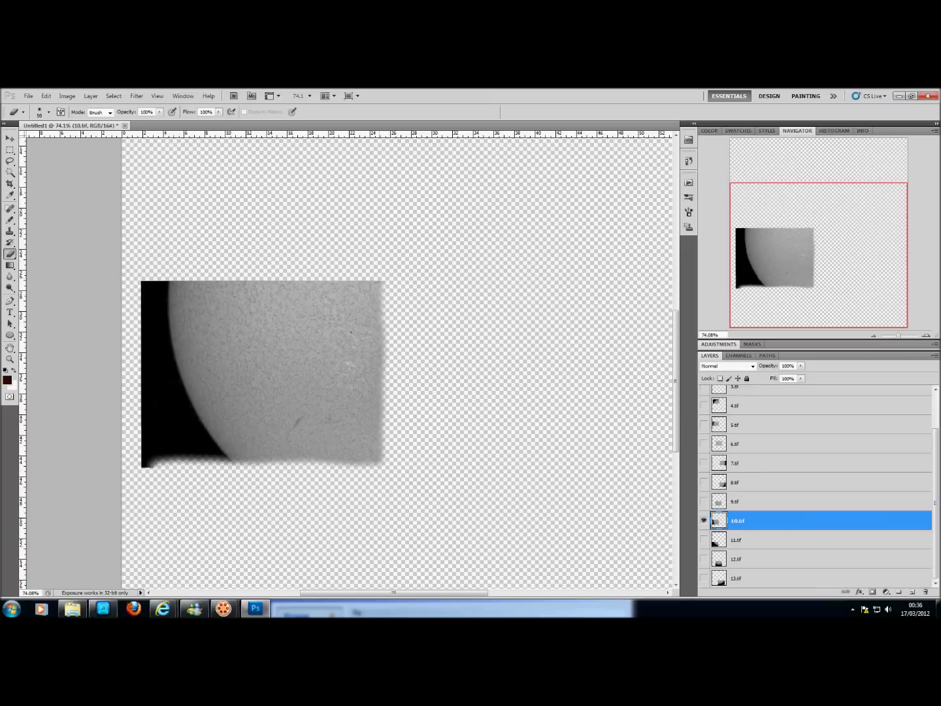
drag(386, 286, 149, 286)
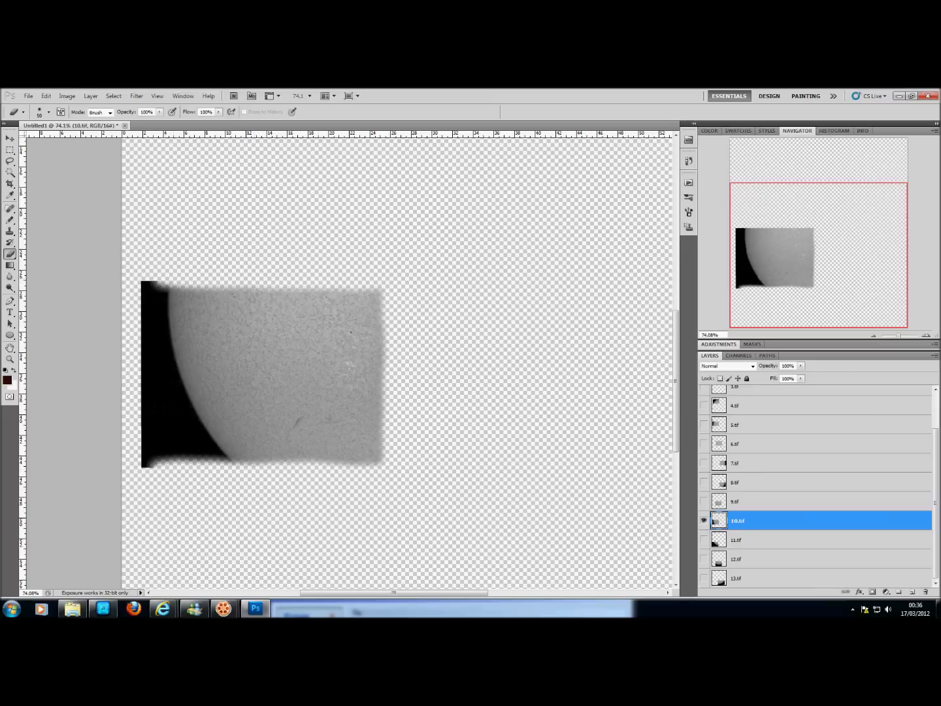
Step: Isolate layer 11.tif and soften its right and upper edges with the Eraser
click(704, 539)
click(703, 520)
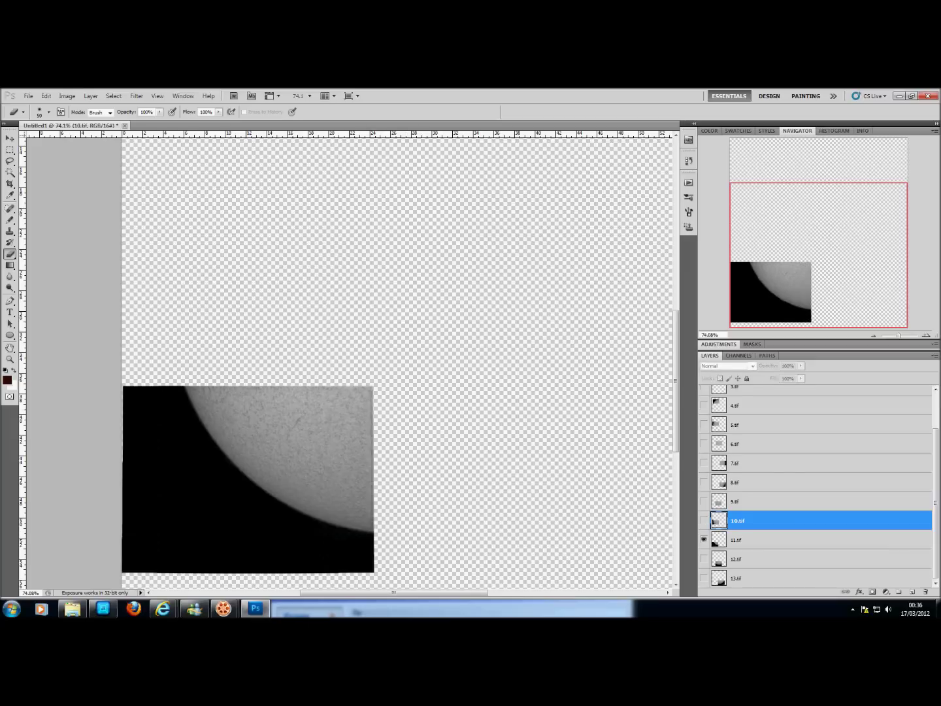
click(758, 539)
mouse_move(370, 574)
mouse_down()
mouse_move(368, 390)
mouse_move(144, 391)
mouse_up()
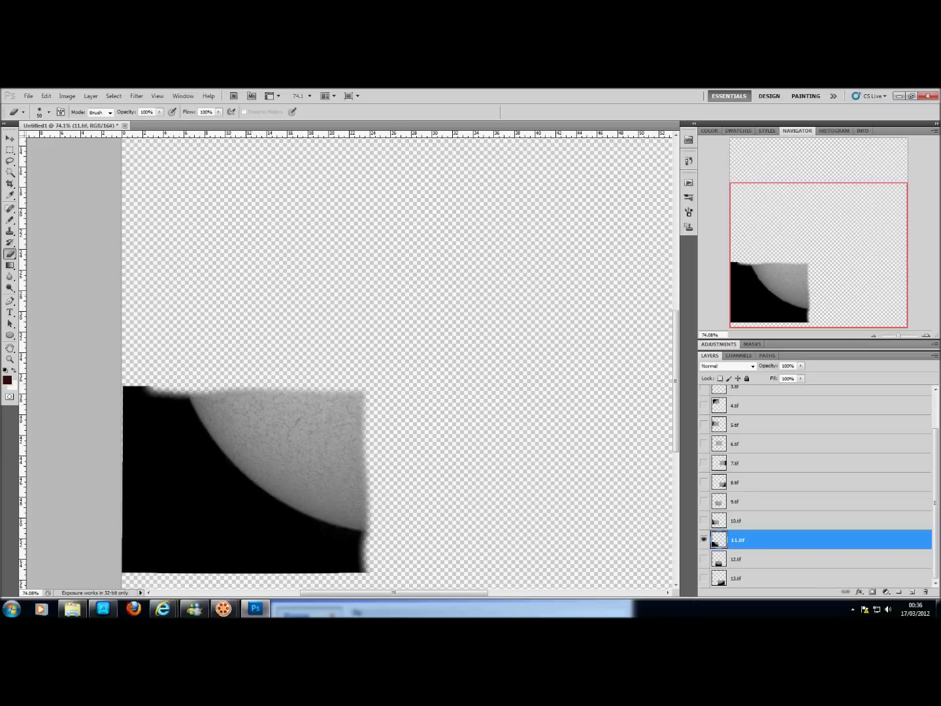
Step: Isolate layer 12.tif and soften its right, upper and left edges with the Eraser, down to the dark sky area
click(702, 539)
click(703, 559)
click(785, 559)
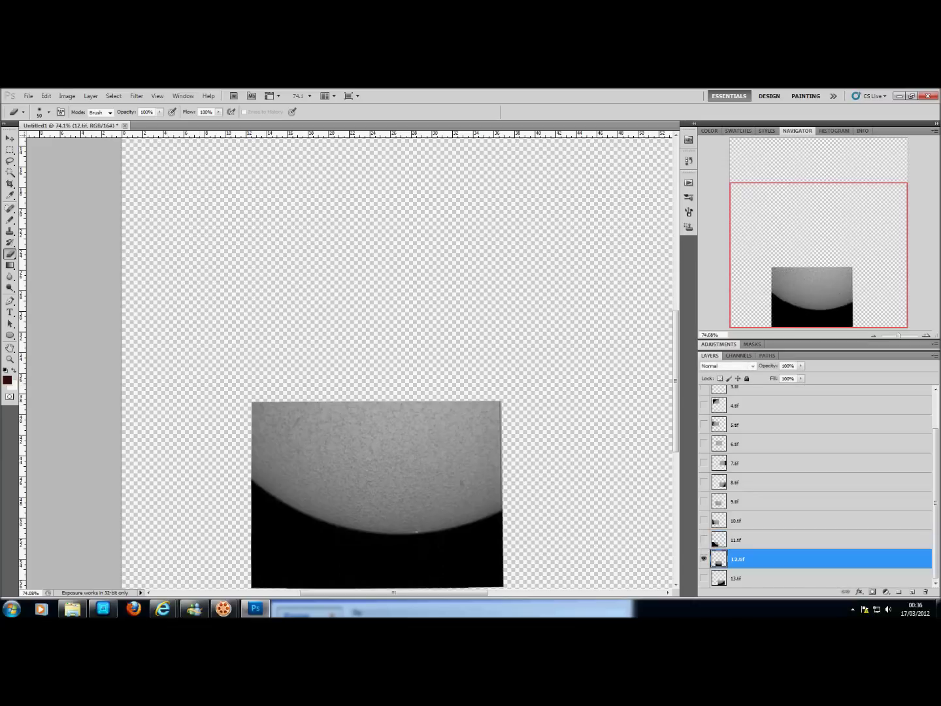
mouse_move(497, 532)
mouse_down()
mouse_move(497, 422)
mouse_move(494, 404)
mouse_move(469, 404)
mouse_move(258, 405)
mouse_move(256, 522)
mouse_up()
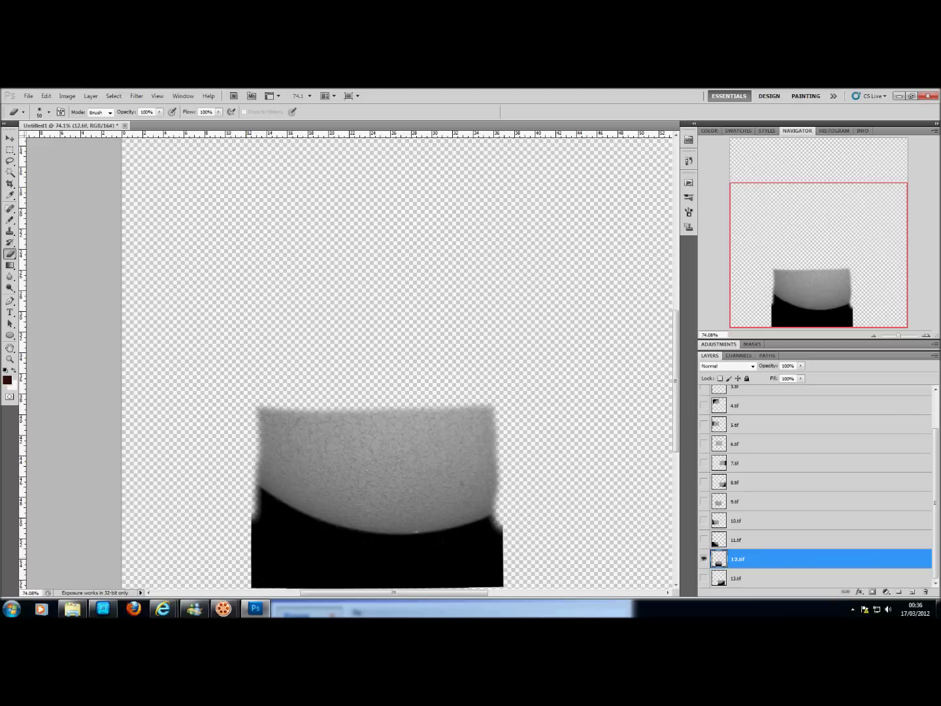
Step: Isolate layer 13.tif and soften its upper and left edges with the Eraser
click(704, 578)
click(704, 559)
click(751, 578)
mouse_move(610, 410)
mouse_down()
mouse_move(610, 421)
mouse_move(600, 398)
mouse_move(360, 400)
mouse_move(363, 580)
mouse_up()
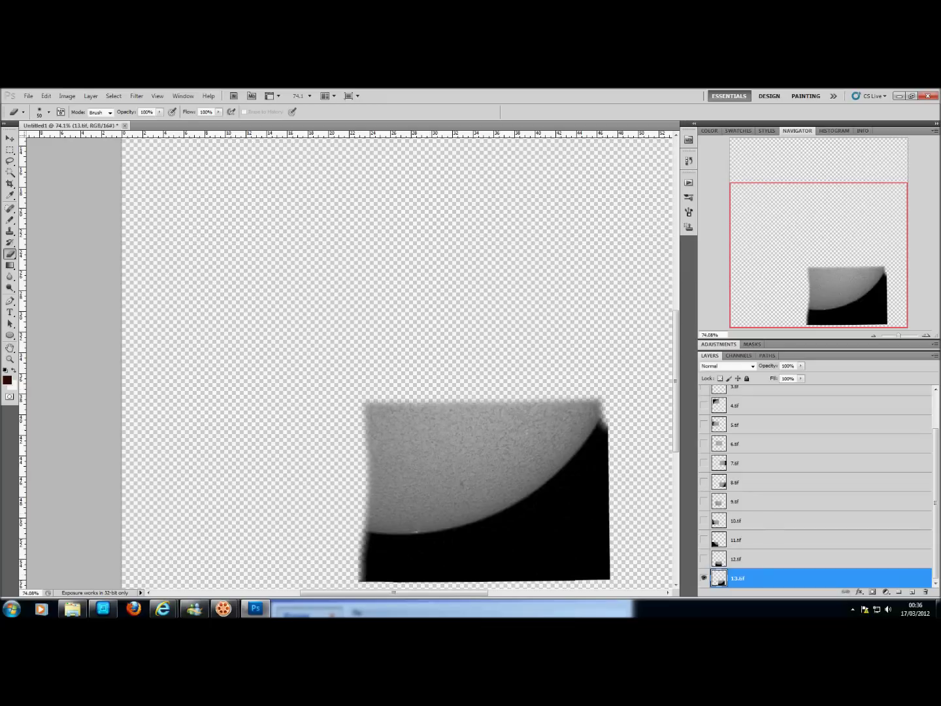
Step: Make all the hidden layers from 12.tif up to 1.tif visible again
drag(704, 559, 703, 377)
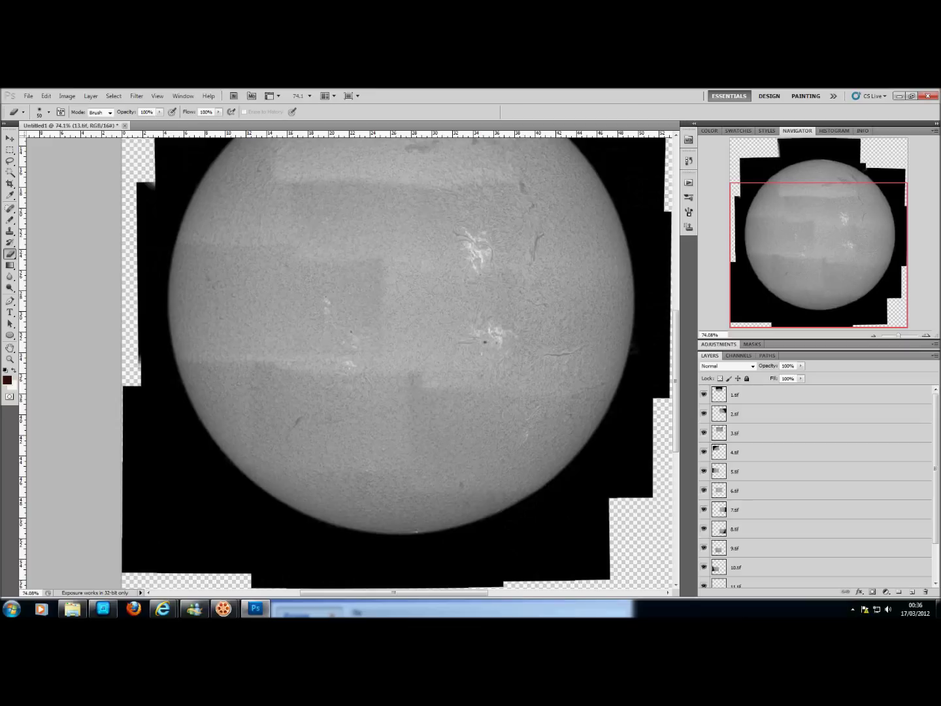
scroll(346, 360, up, 3)
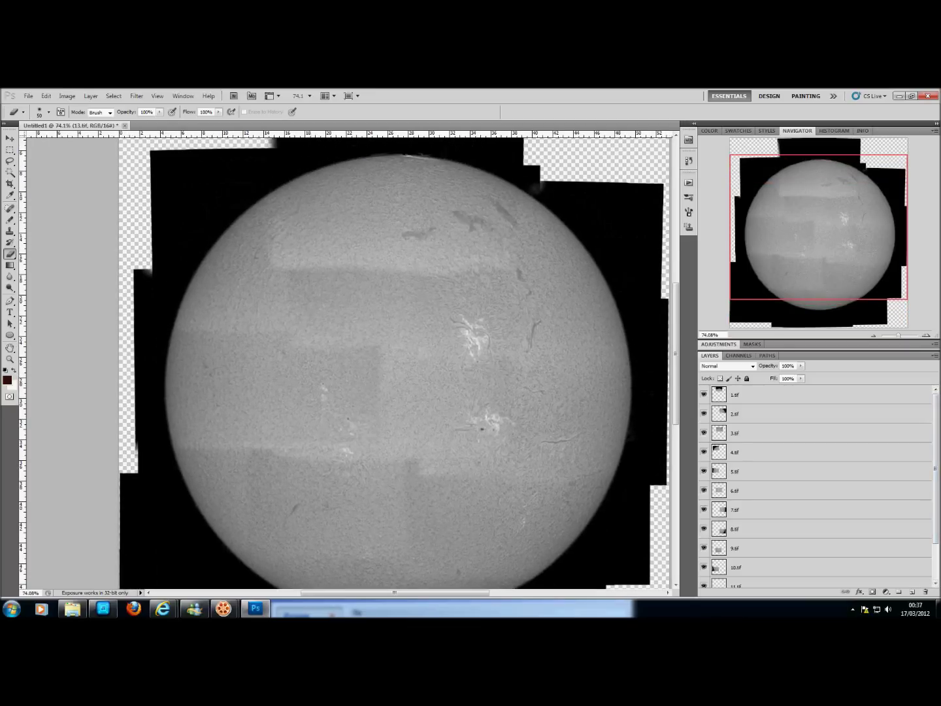
Step: Compare the mosaic with and without layer 1.tif to examine the seams and overlap near the top of the disk
click(704, 394)
click(704, 394)
click(704, 394)
click(704, 394)
click(752, 394)
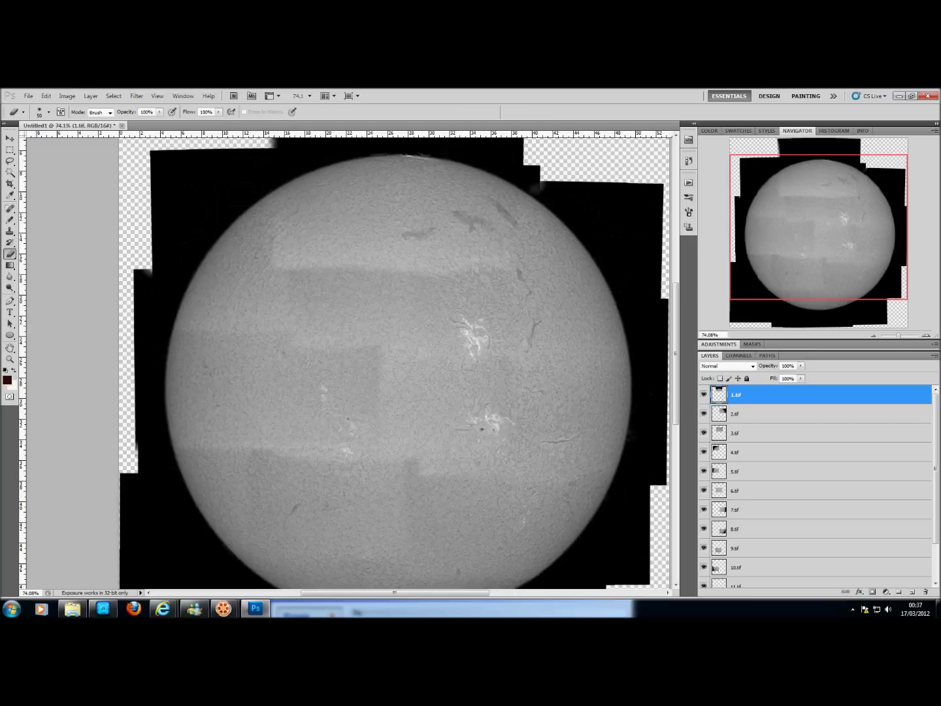
click(704, 395)
click(704, 395)
click(703, 396)
click(704, 395)
click(704, 395)
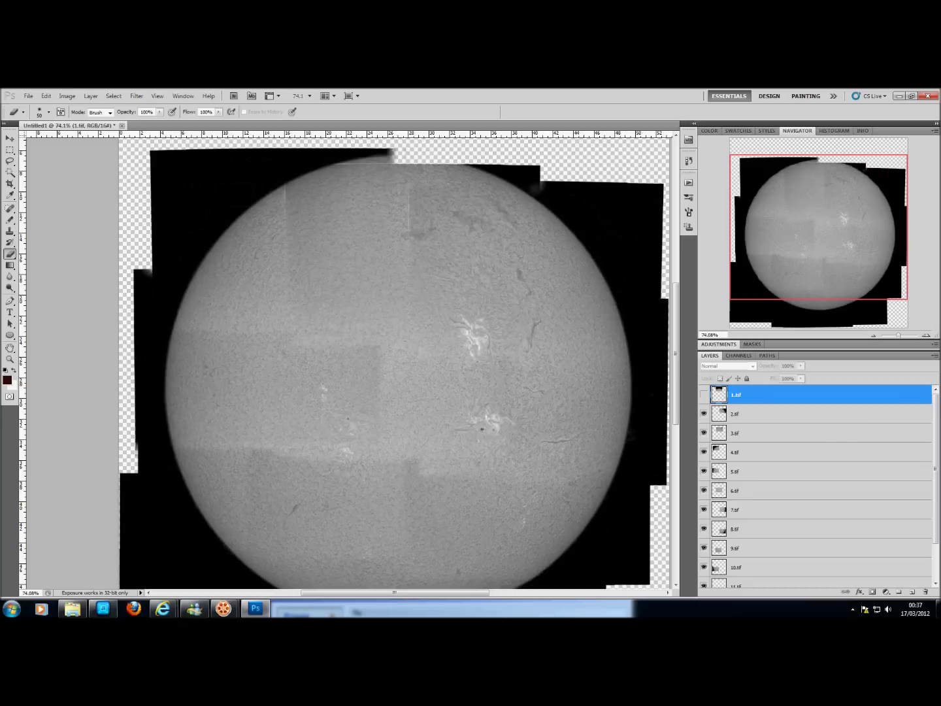
Step: Try erasing more of layer 3.tif along the seam near the disk's top, undo the stroke, and show layer 1.tif again
click(752, 433)
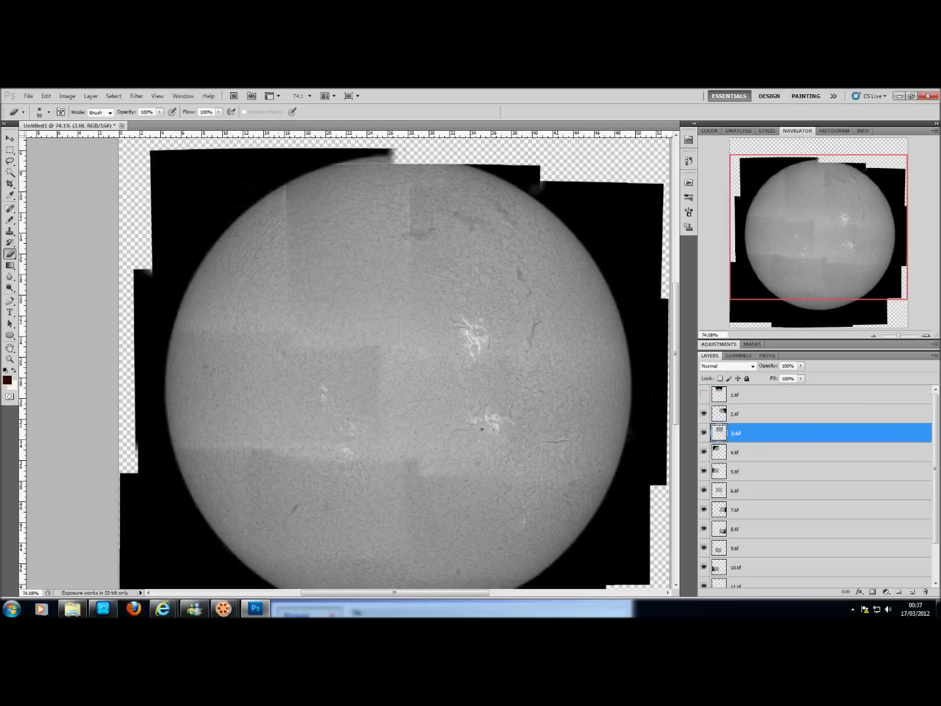
mouse_move(402, 157)
mouse_down()
mouse_move(433, 157)
mouse_move(408, 205)
mouse_up()
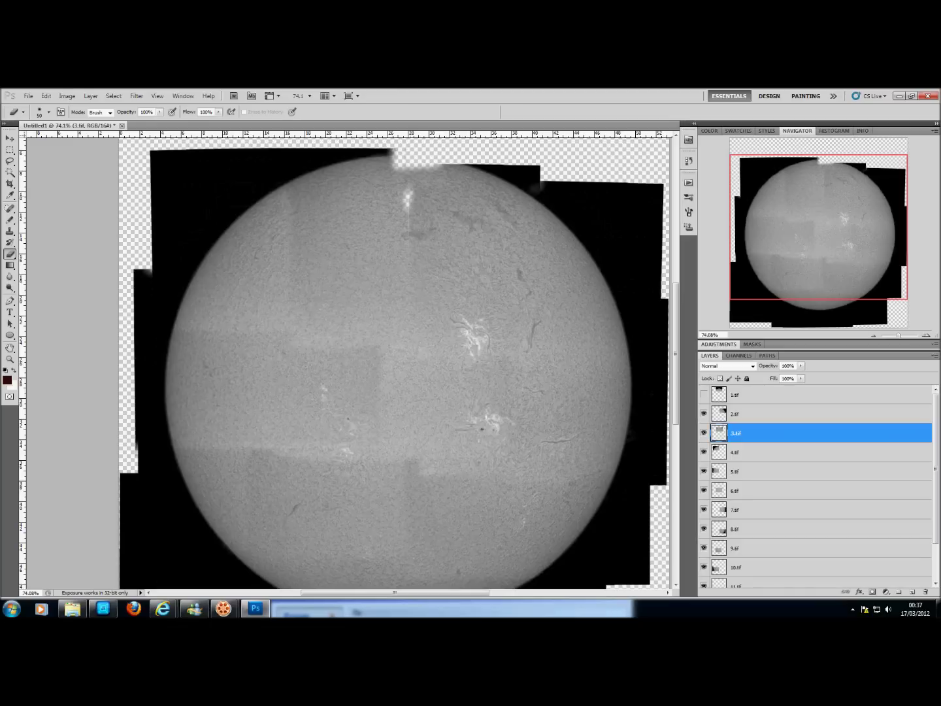
key(ctrl+z)
click(702, 432)
click(702, 432)
click(703, 394)
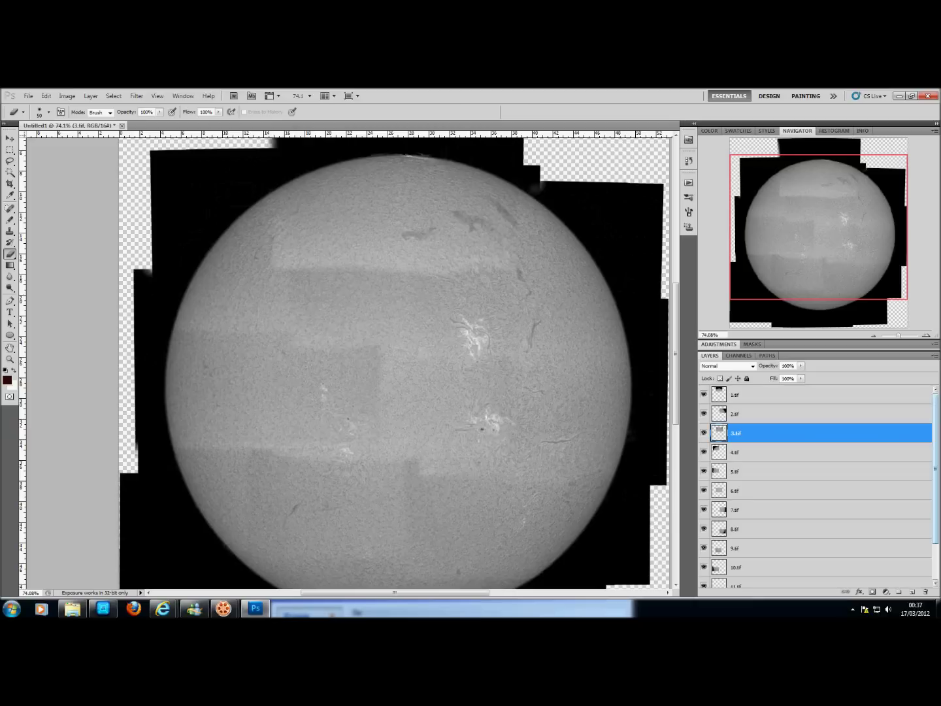
click(758, 394)
scroll(815, 486, down, 3)
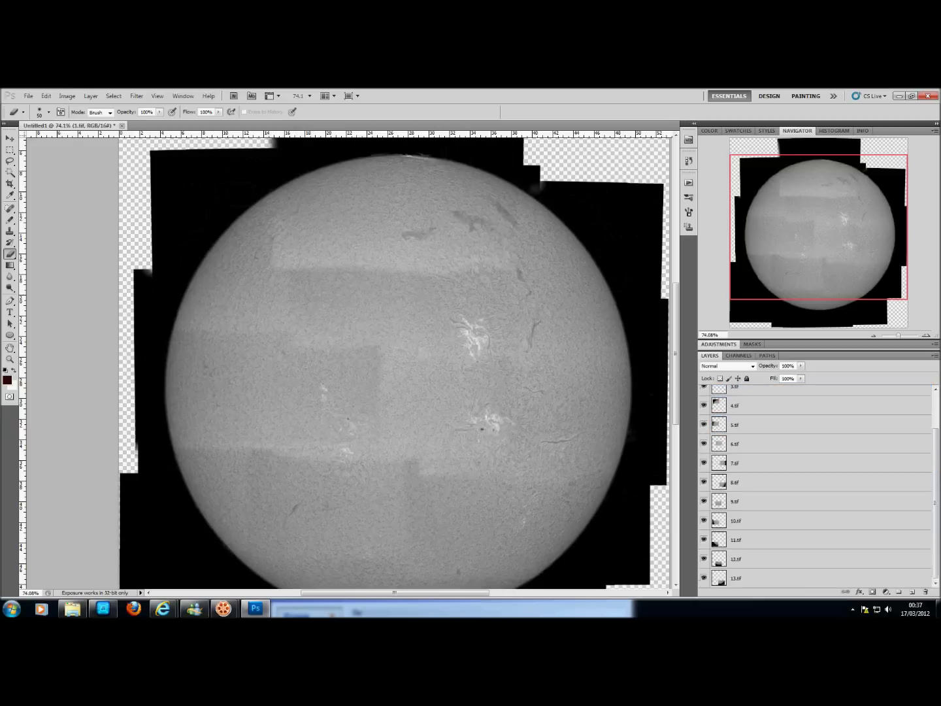
shift+click(758, 579)
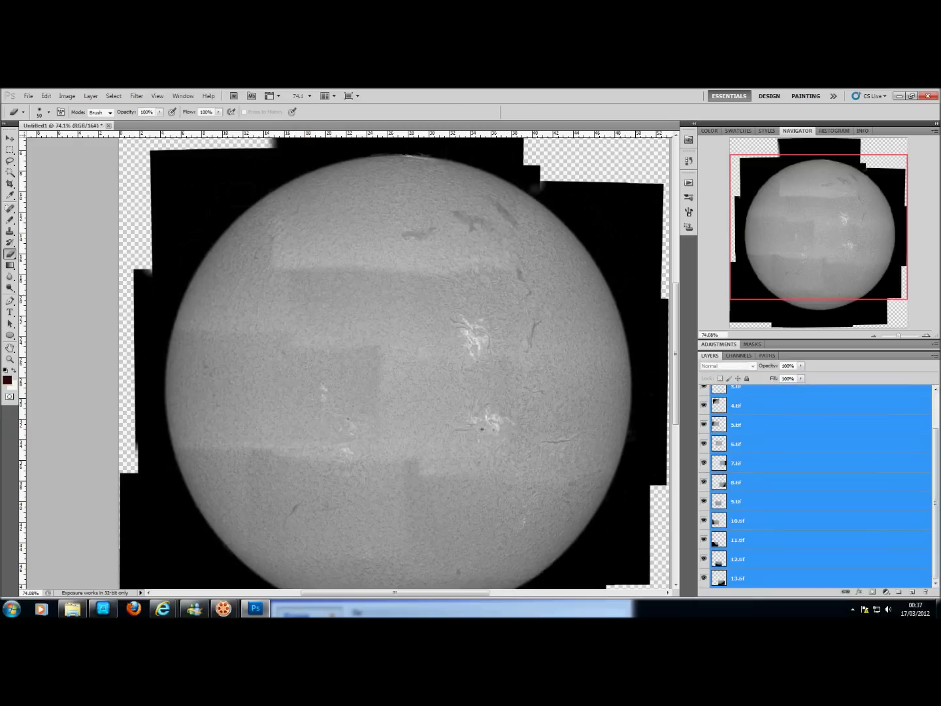
scroll(818, 487, up, 2)
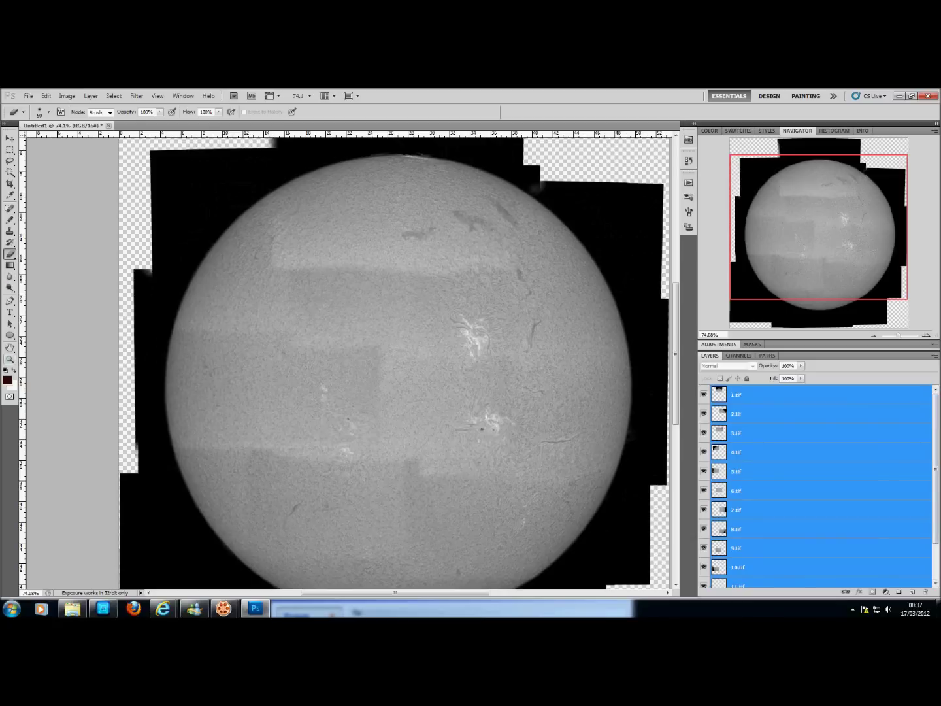
key(z)
click(274, 111)
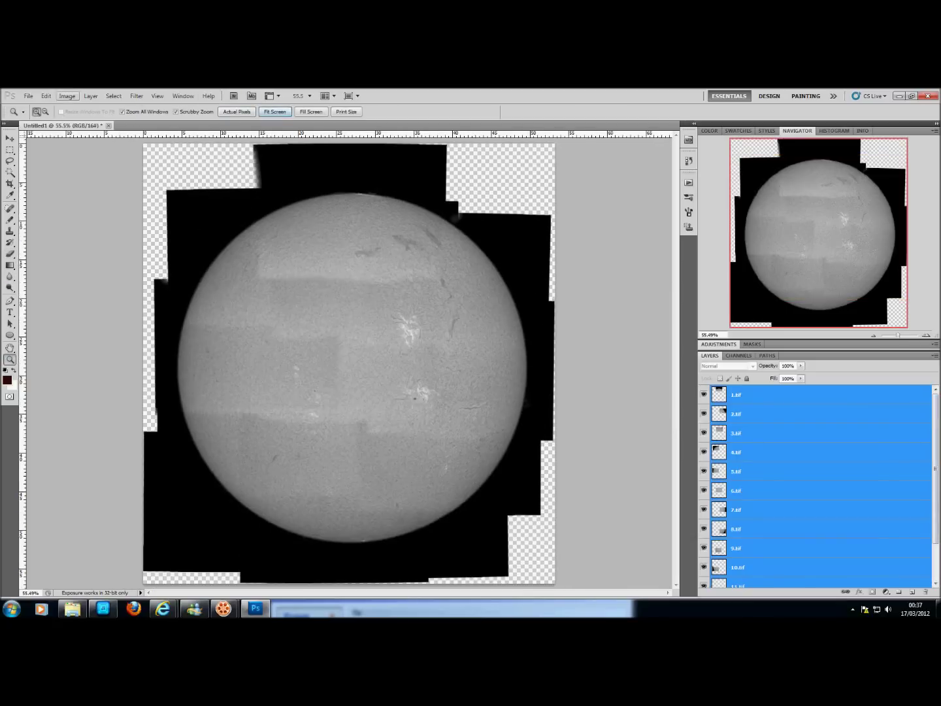
click(67, 97)
click(67, 97)
Step: Compare layer 1.tif with its neighbours and darken its midtones with Levels to match their brightness
click(821, 395)
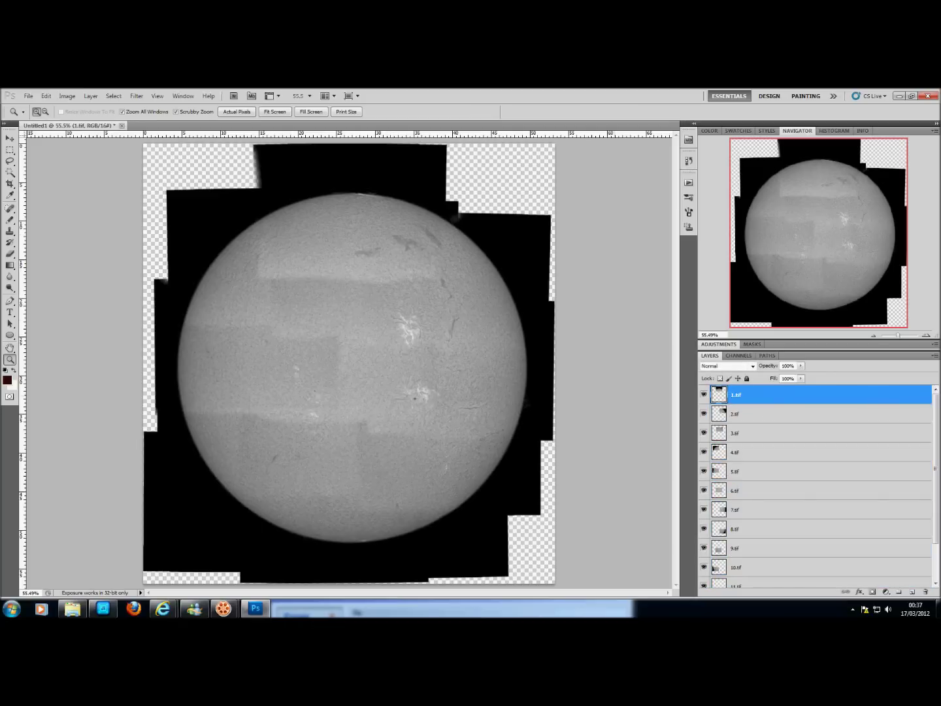
click(704, 395)
click(704, 395)
click(703, 395)
click(704, 395)
click(704, 395)
click(704, 395)
key(ctrl+l)
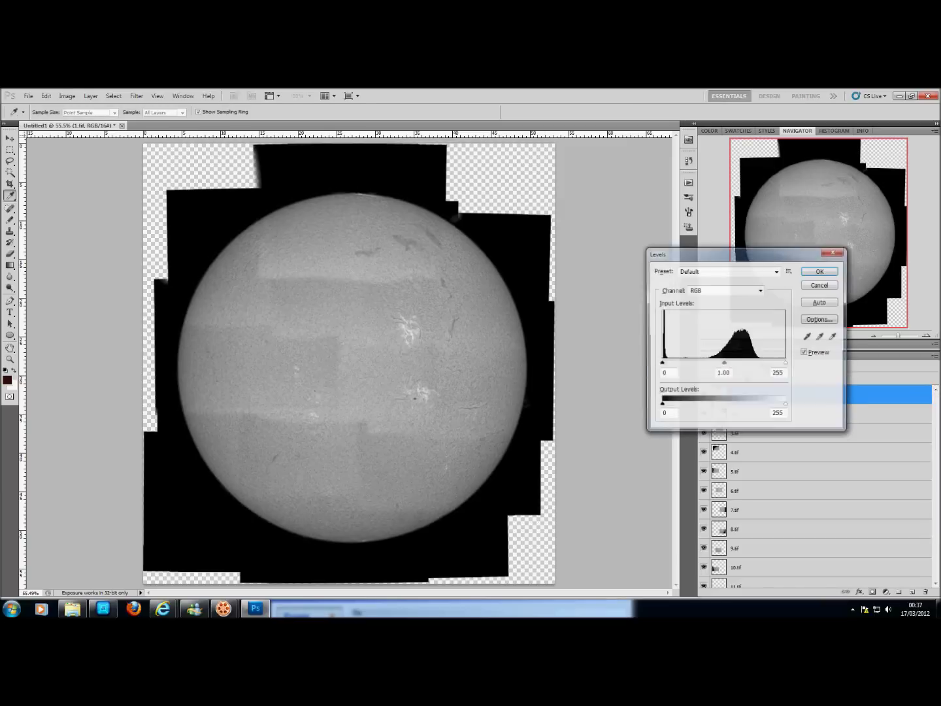
drag(724, 363, 726, 362)
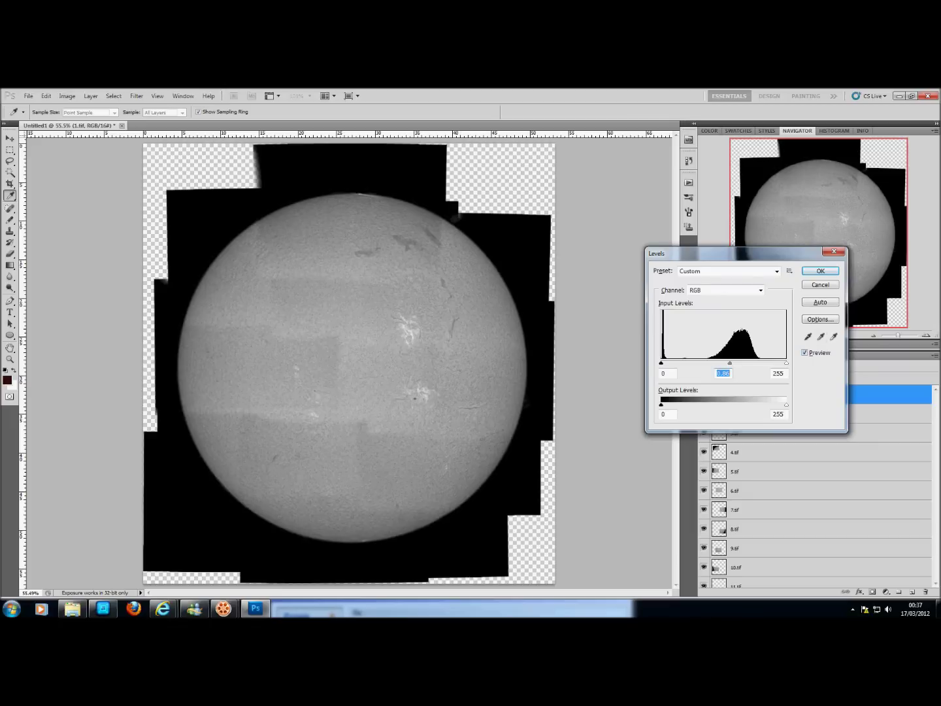
click(805, 352)
click(805, 353)
key(Return)
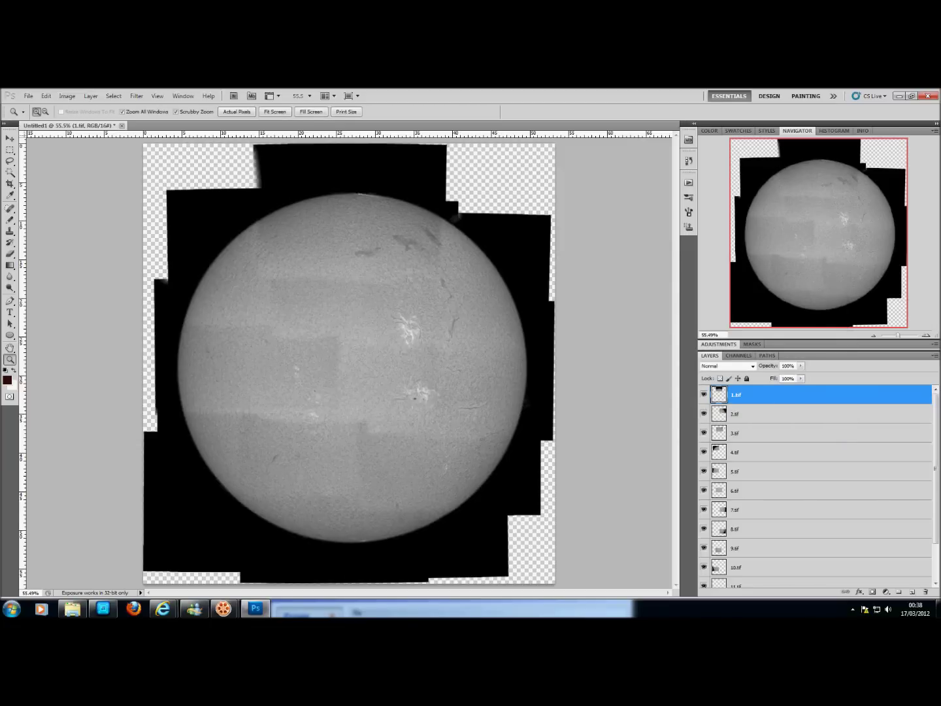
Step: Select all the layers and auto-blend them with the Stack Images method and Seamless Tones and Colors enabled
scroll(817, 486, down, 2)
key(ctrl+alt+a)
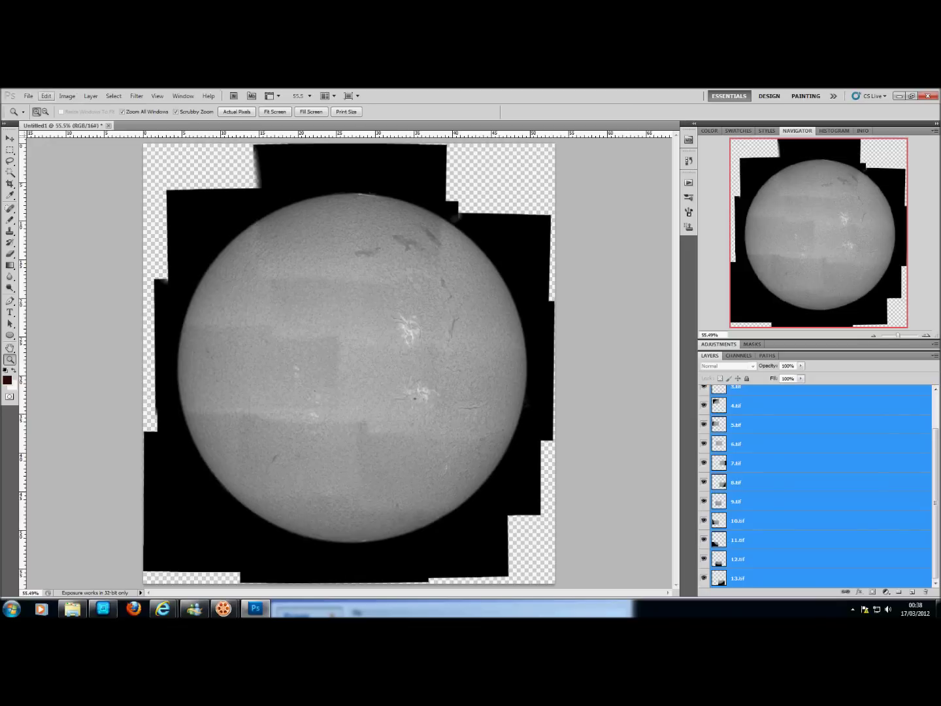
click(46, 96)
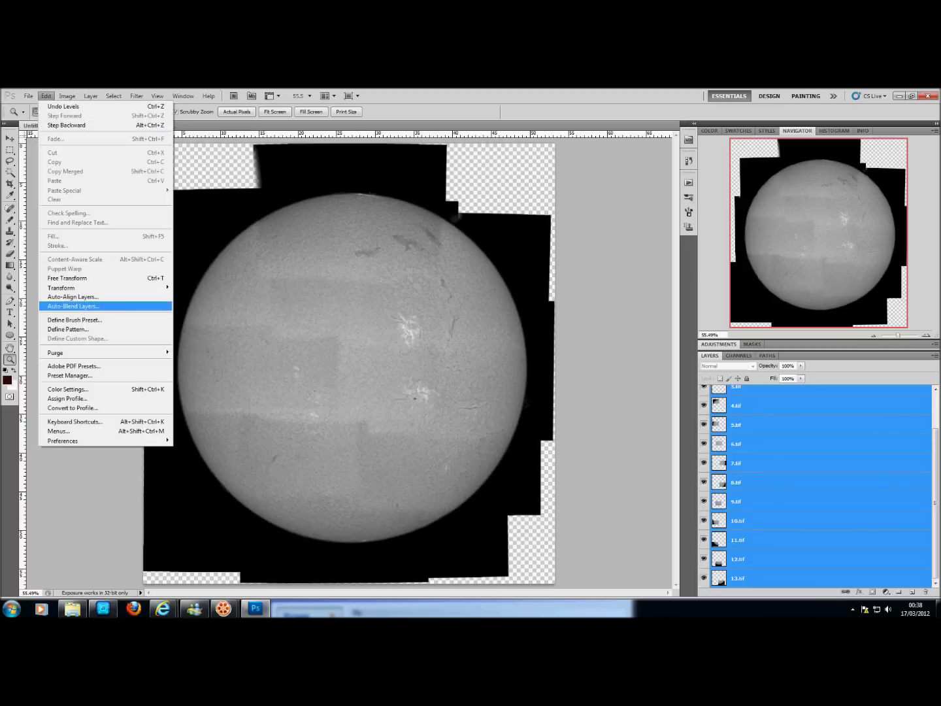
click(74, 306)
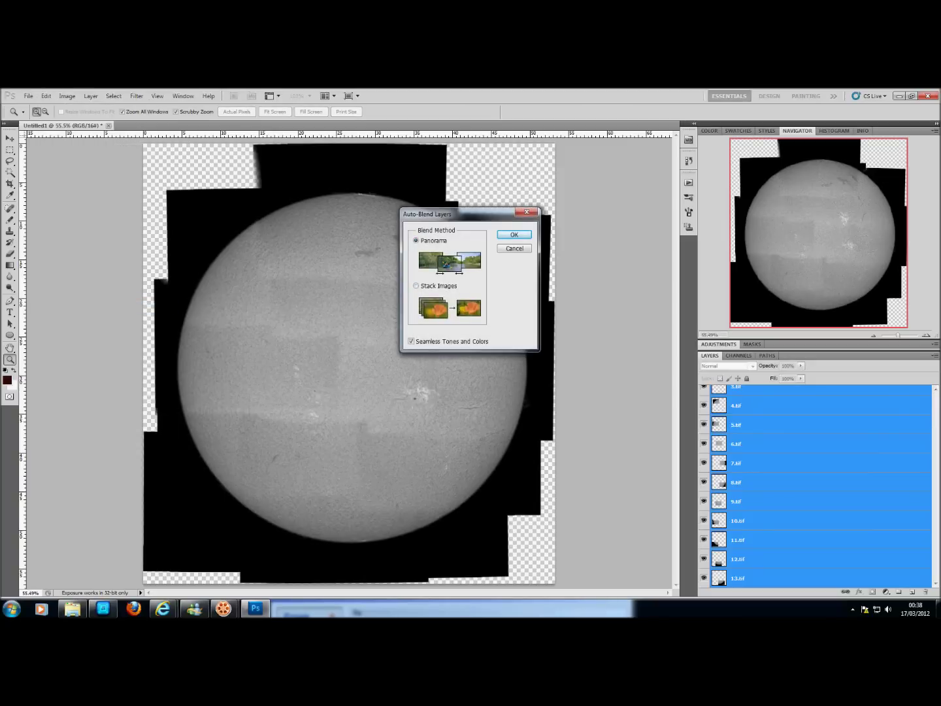
click(416, 285)
key(Return)
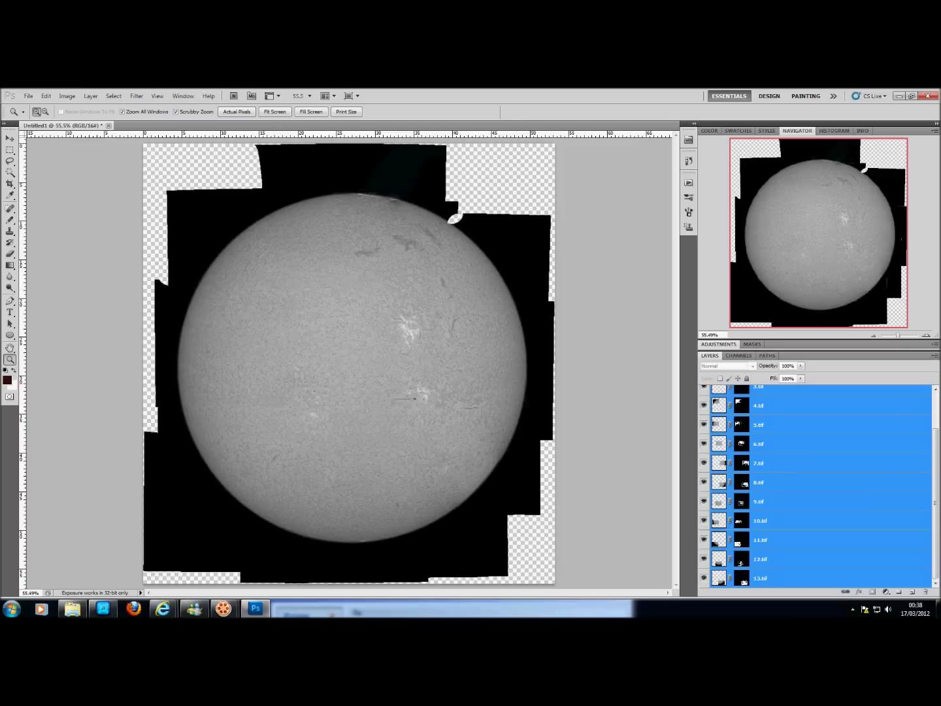
Step: Flatten the blended layers into a single background and flip the canvas vertically
click(935, 355)
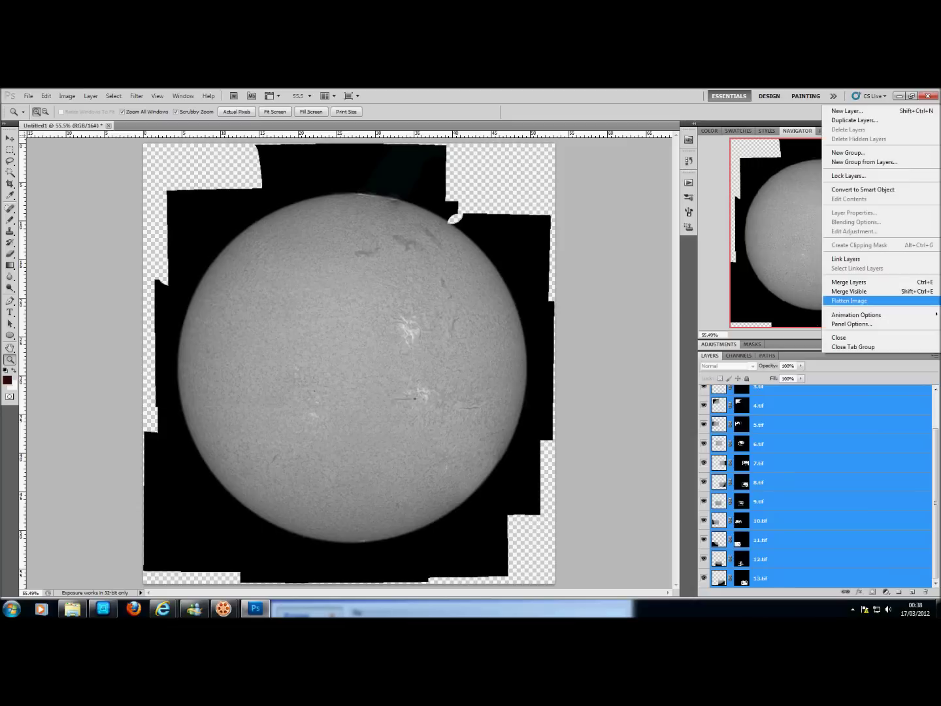
click(850, 300)
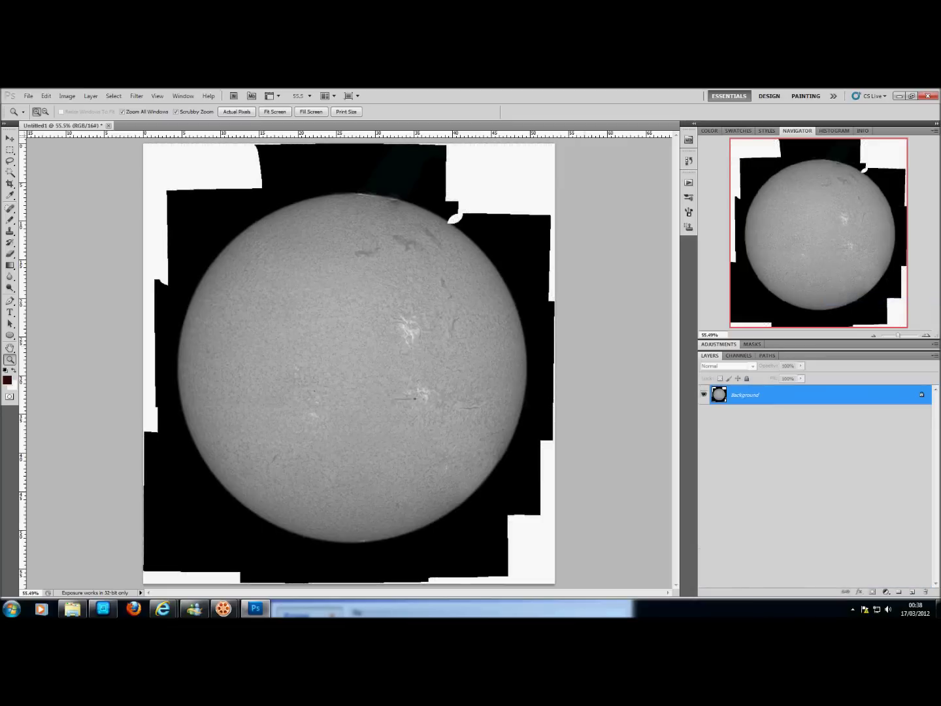
click(9, 150)
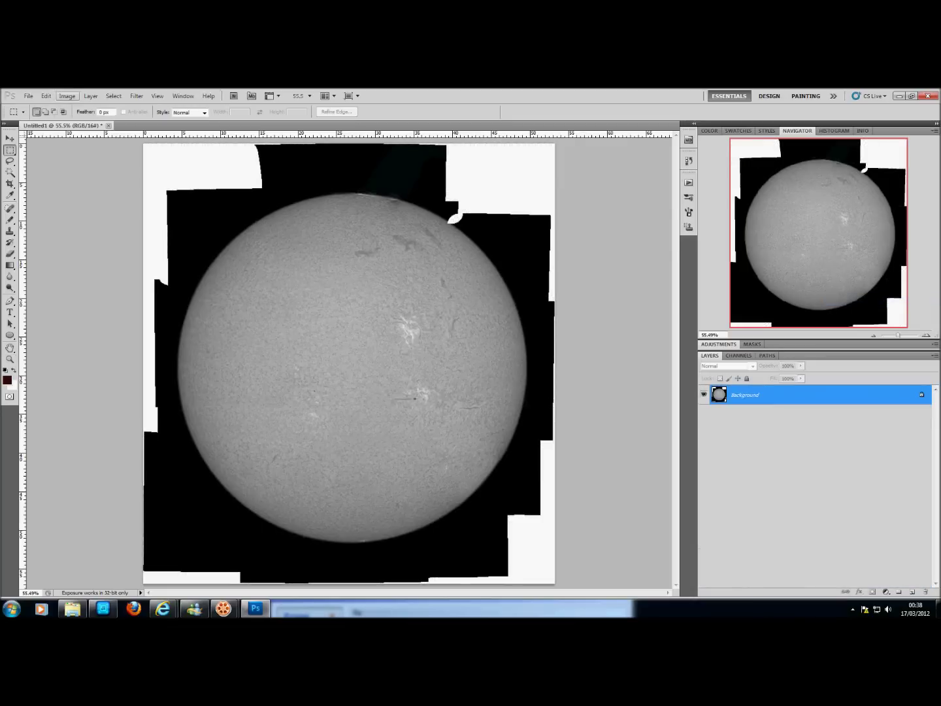
click(68, 96)
mouse_move(98, 185)
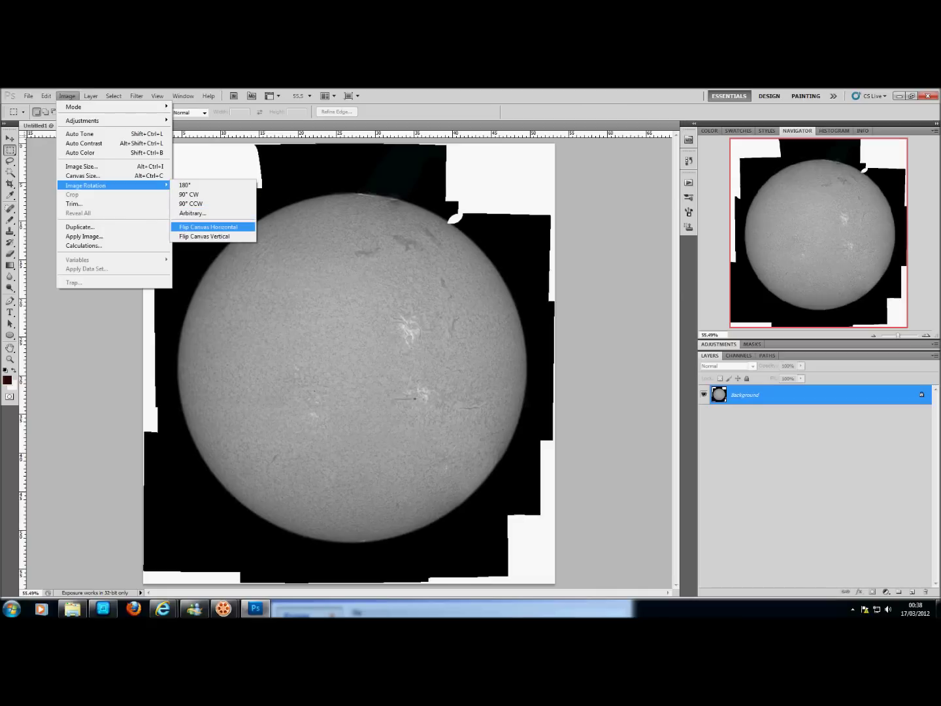
click(209, 237)
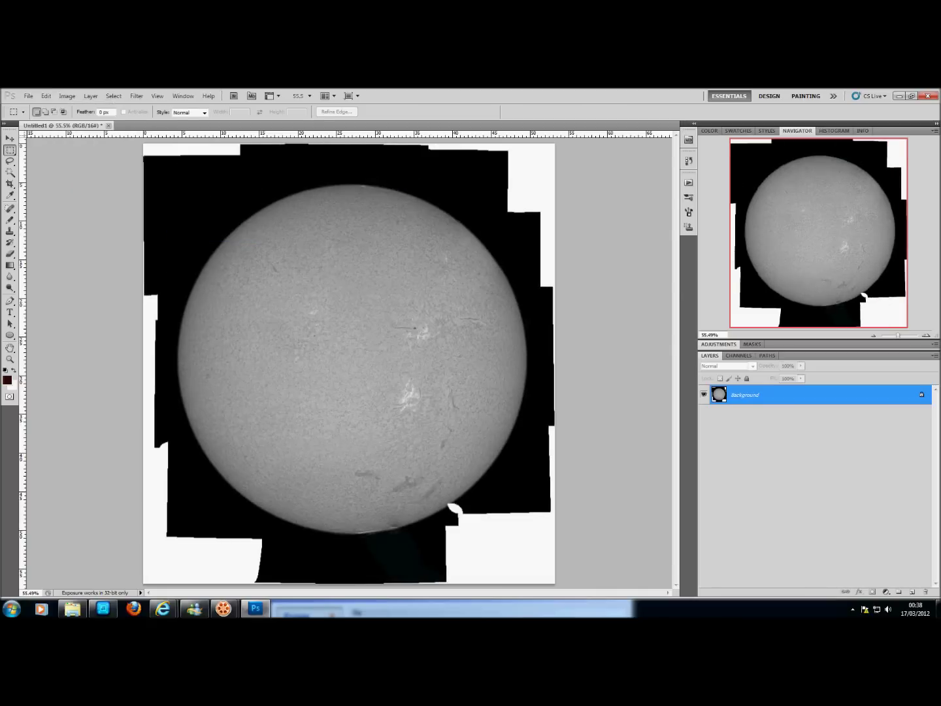
Step: Rotate the whole image about 100° counterclockwise with Free Transform and clear the selection
key(ctrl+a)
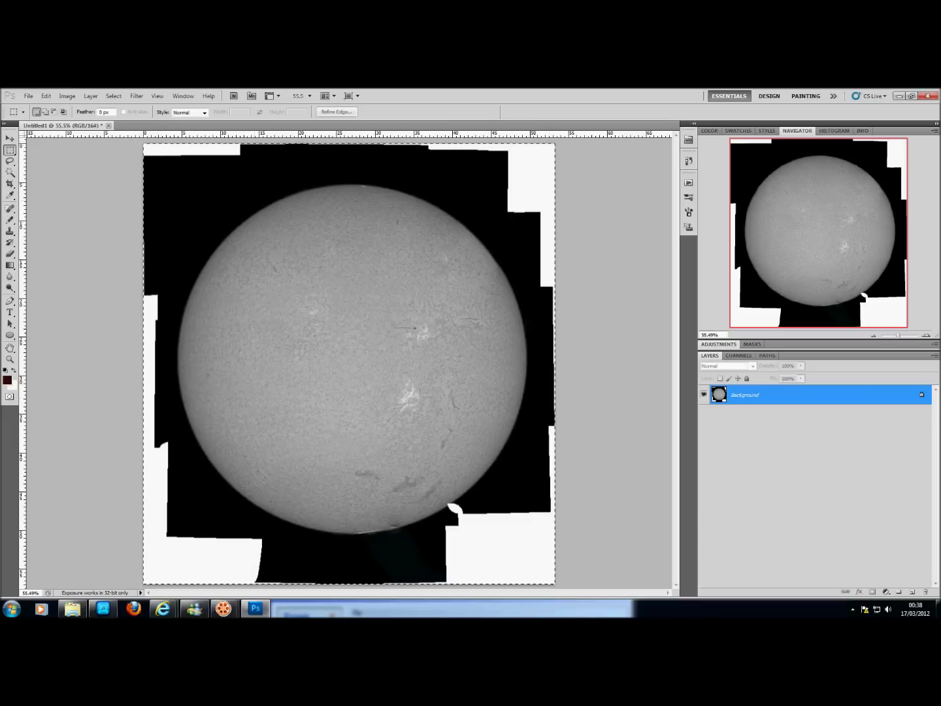
right_click(325, 296)
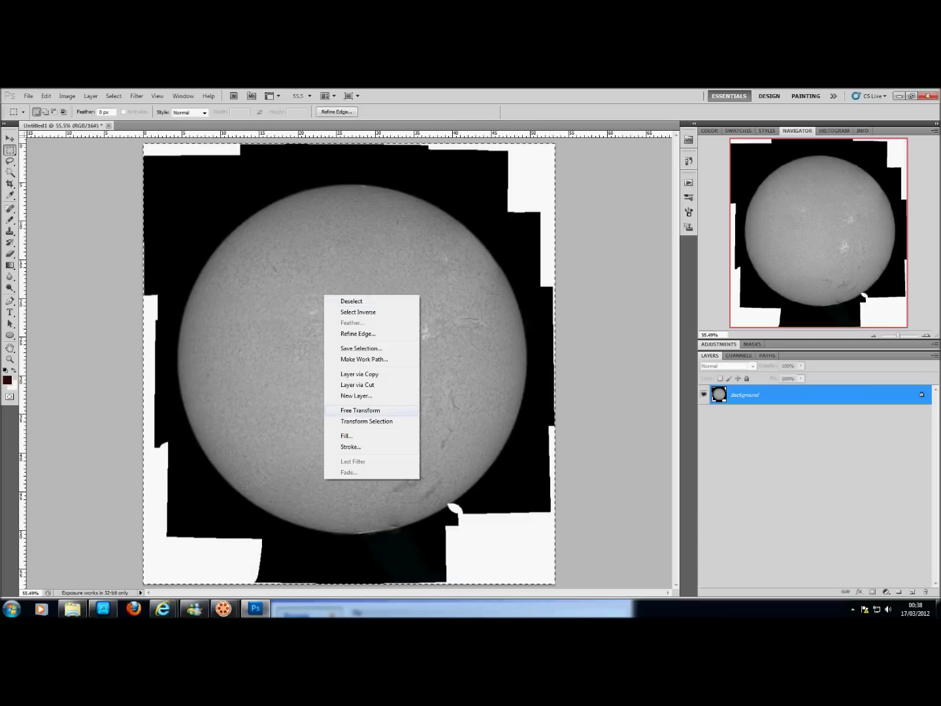
click(360, 410)
drag(575, 458, 403, 125)
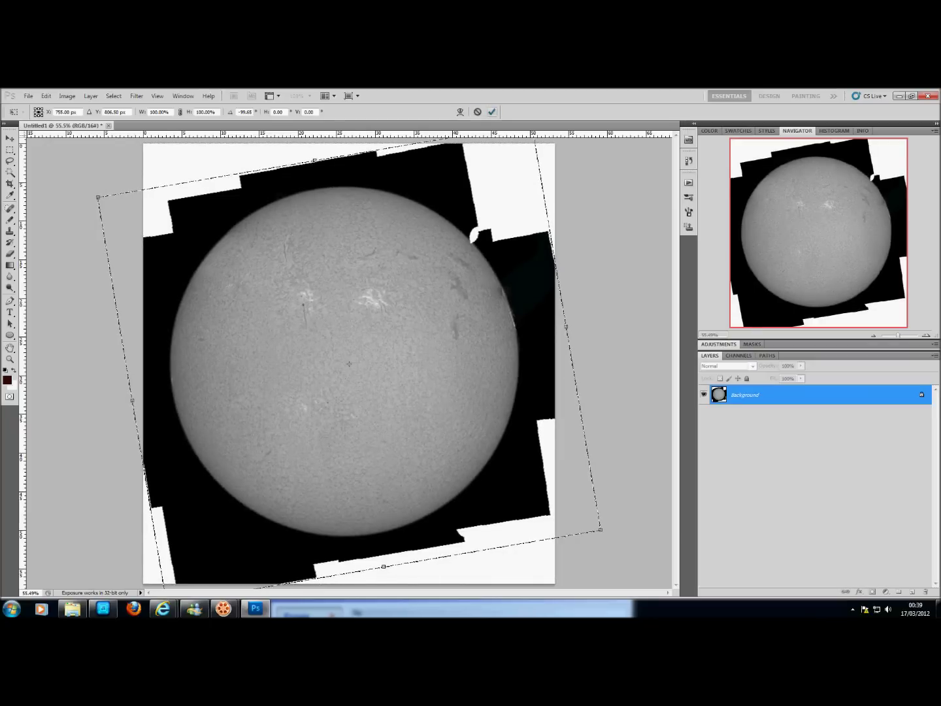
click(491, 112)
key(ctrl+d)
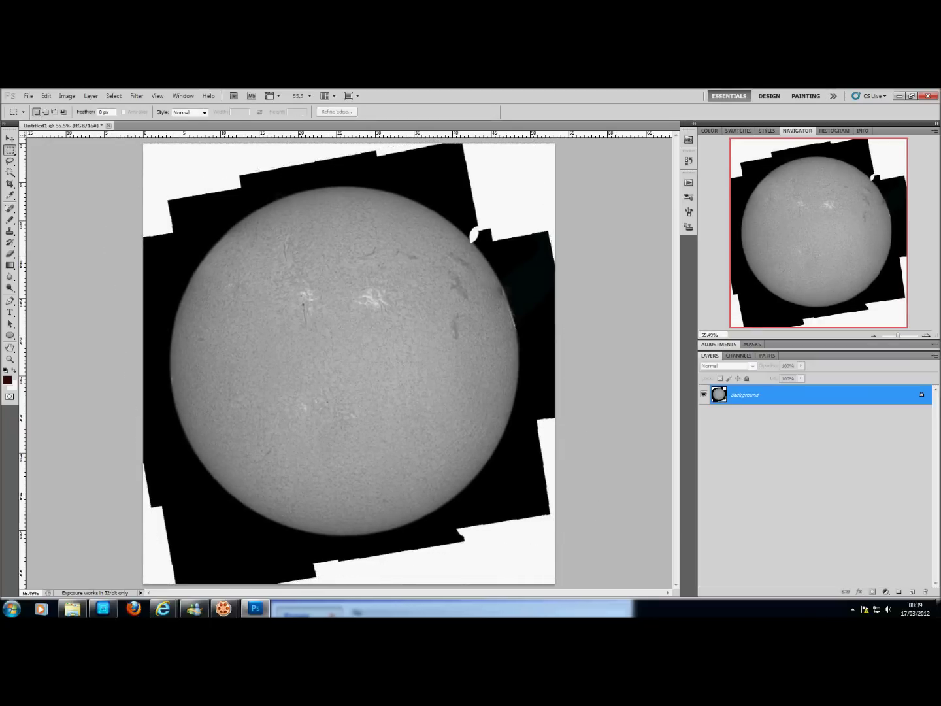
Step: Lasso the white area along the upper-left edge and fill it Content-Aware at 100% opacity, including the leftover patch at the upper border
key(l)
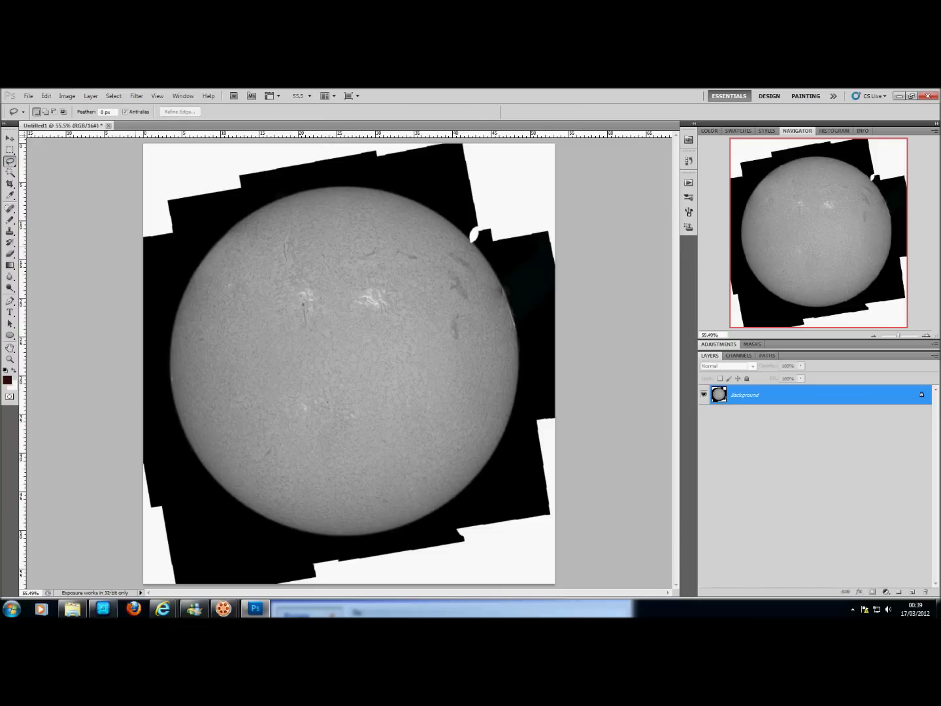
drag(154, 244, 219, 199)
mouse_move(275, 179)
mouse_down()
mouse_move(446, 150)
mouse_move(144, 144)
mouse_up()
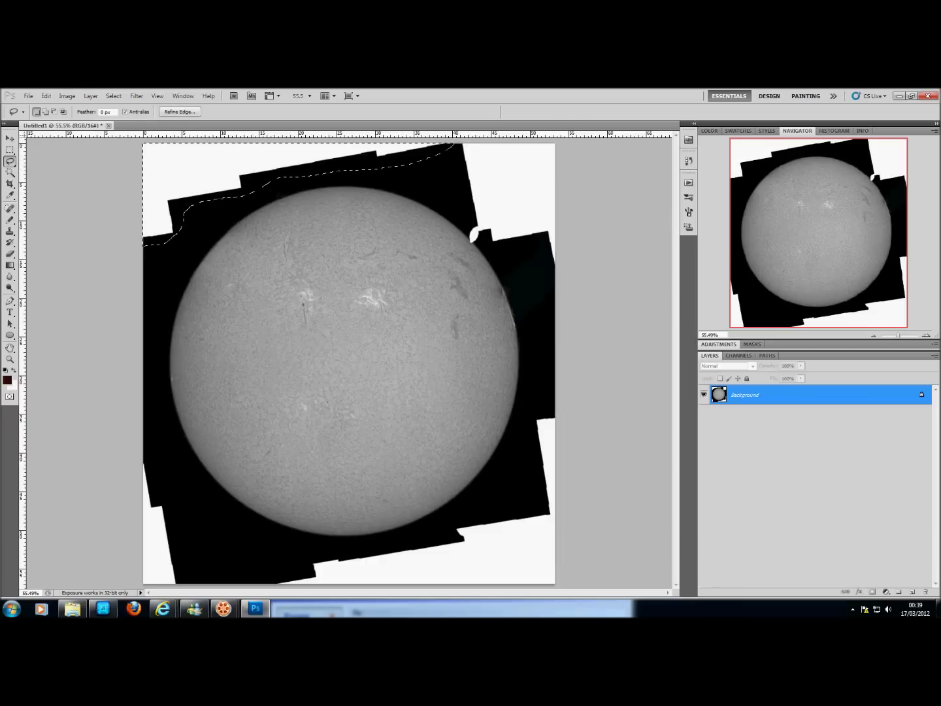
key(shift+F5)
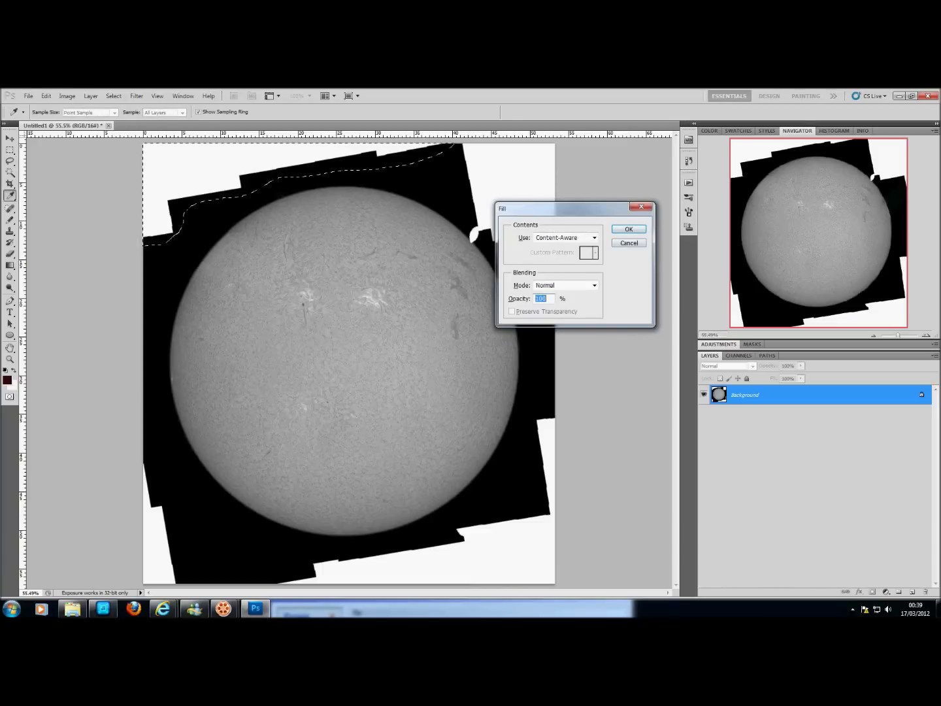
key(Return)
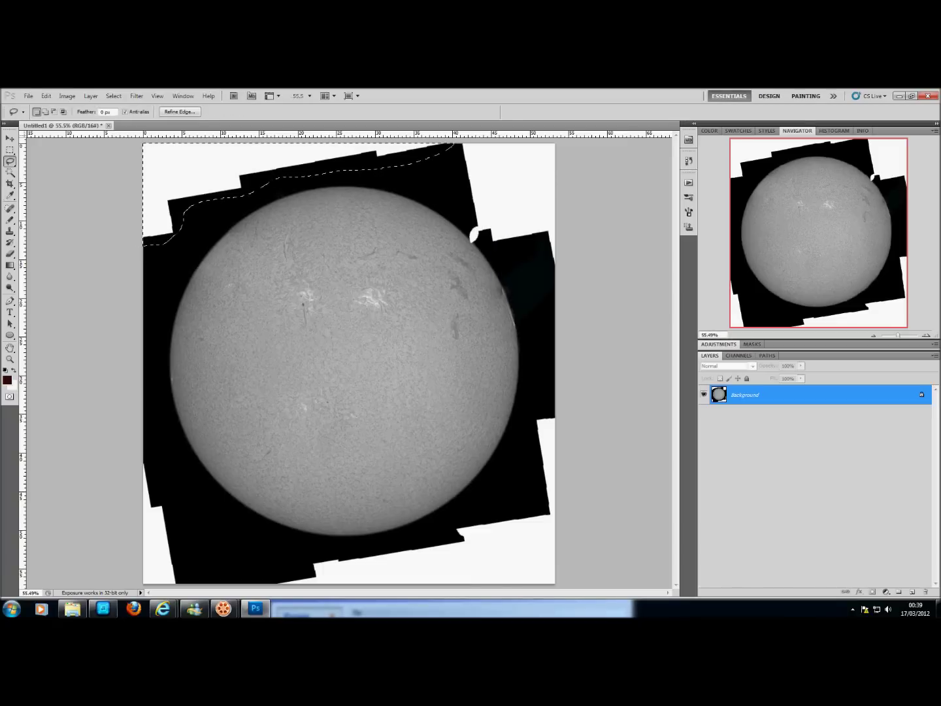
key(ctrl+d)
mouse_move(144, 150)
mouse_down()
mouse_move(206, 191)
mouse_move(259, 185)
mouse_move(320, 142)
mouse_up()
key(shift+BackSpace)
key(Return)
key(ctrl+d)
Step: Fill the white upper-right corner with Content-Aware, including the stray disk fragment in that corner
mouse_move(457, 146)
mouse_down()
mouse_move(470, 228)
mouse_move(553, 279)
mouse_move(567, 137)
mouse_up()
key(shift+BackSpace)
key(Return)
key(ctrl+d)
mouse_move(556, 208)
mouse_down()
mouse_move(499, 145)
mouse_move(561, 139)
mouse_move(561, 199)
mouse_up()
key(shift+BackSpace)
key(Return)
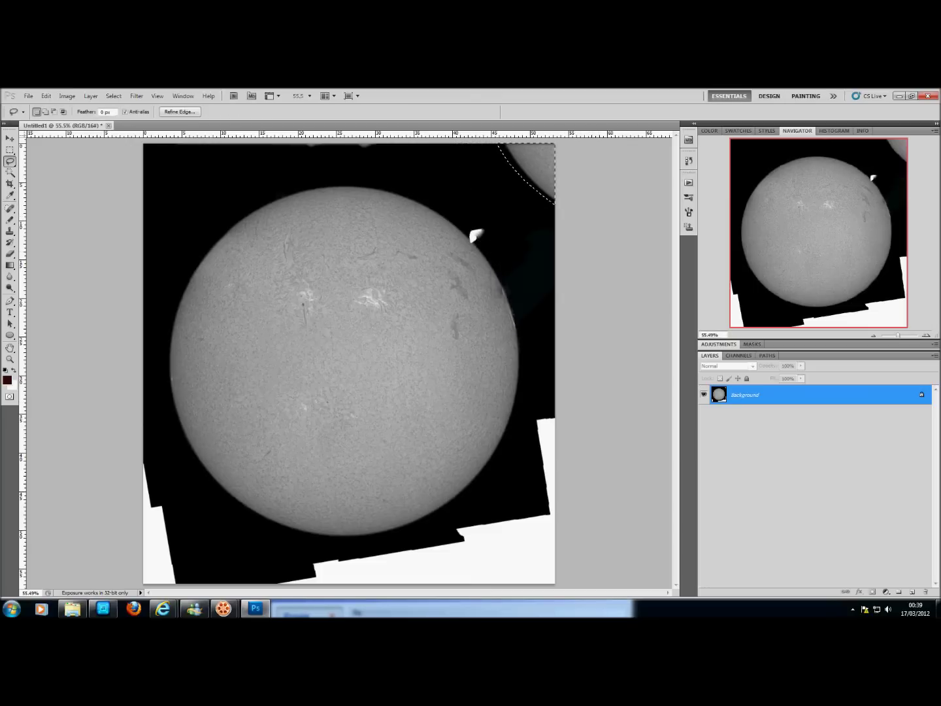
key(ctrl+d)
Step: Lasso the white areas in the lower-right and lower-left corners and replace them with Content-Aware fill
mouse_move(556, 412)
mouse_down()
mouse_move(527, 423)
mouse_move(532, 492)
mouse_move(503, 508)
mouse_move(397, 541)
mouse_move(299, 553)
mouse_move(245, 581)
mouse_move(558, 615)
mouse_up()
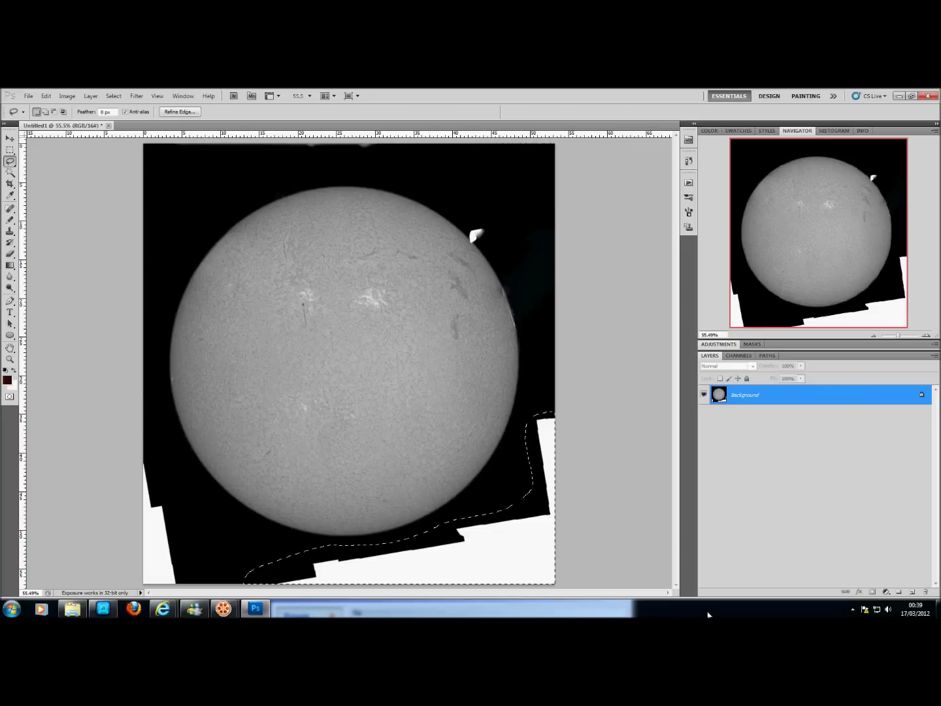
key(shift+BackSpace)
key(Return)
mouse_move(144, 451)
mouse_down()
mouse_move(157, 463)
mouse_move(185, 550)
mouse_move(177, 581)
mouse_move(140, 586)
mouse_up()
key(shift+BackSpace)
key(Return)
key(ctrl+d)
Step: Remove the stray disk fragment near the lower-right corner with a Content-Aware fill and clear the selection
mouse_move(554, 527)
mouse_down()
mouse_move(379, 578)
mouse_move(555, 583)
mouse_up()
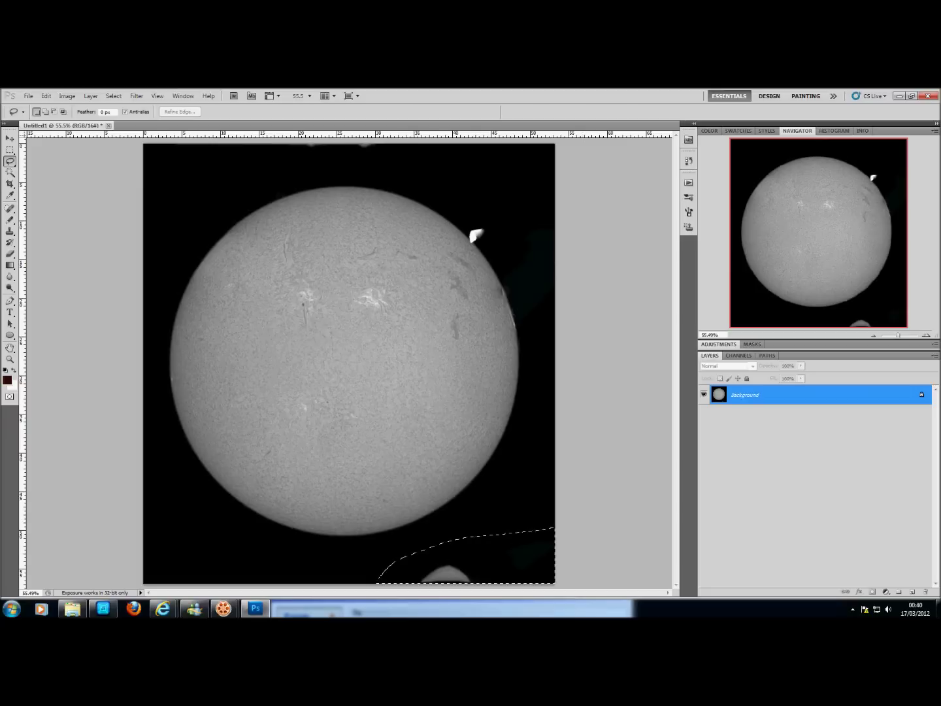
key(shift+BackSpace)
key(Return)
key(ctrl+d)
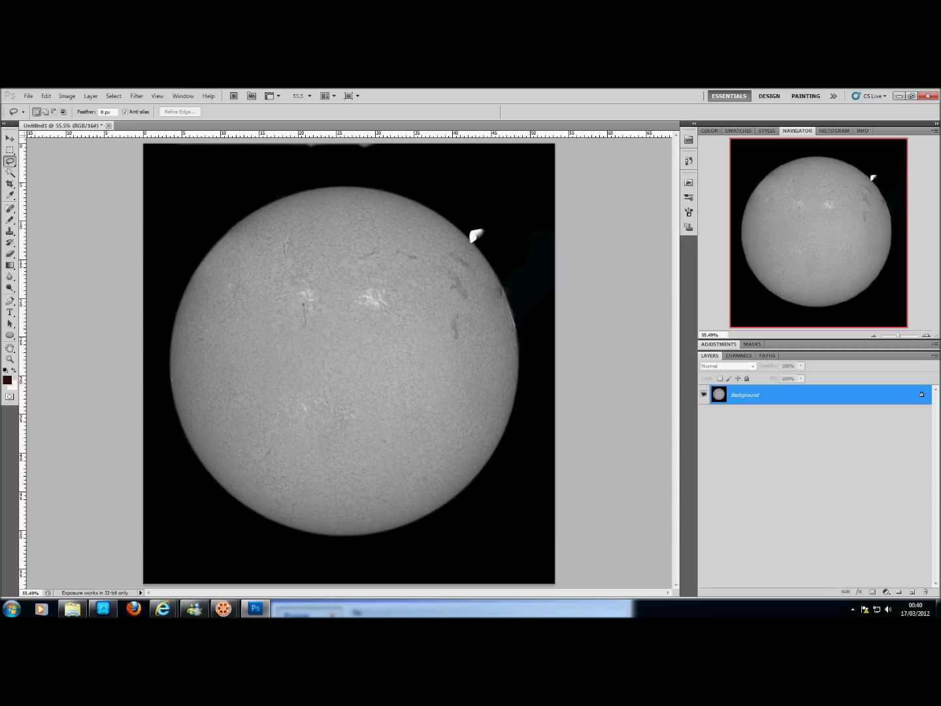
Step: Lasso the outer part of the white artefact on the disk's upper-right limb and fill it with Content-Aware
click(10, 359)
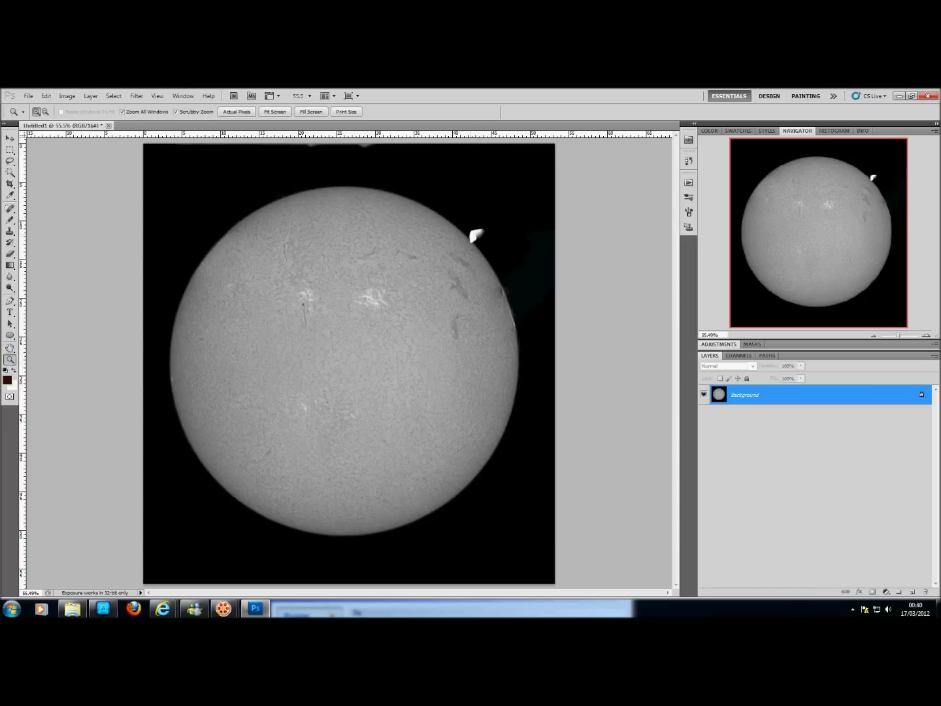
click(474, 232)
click(347, 368)
click(357, 358)
click(349, 362)
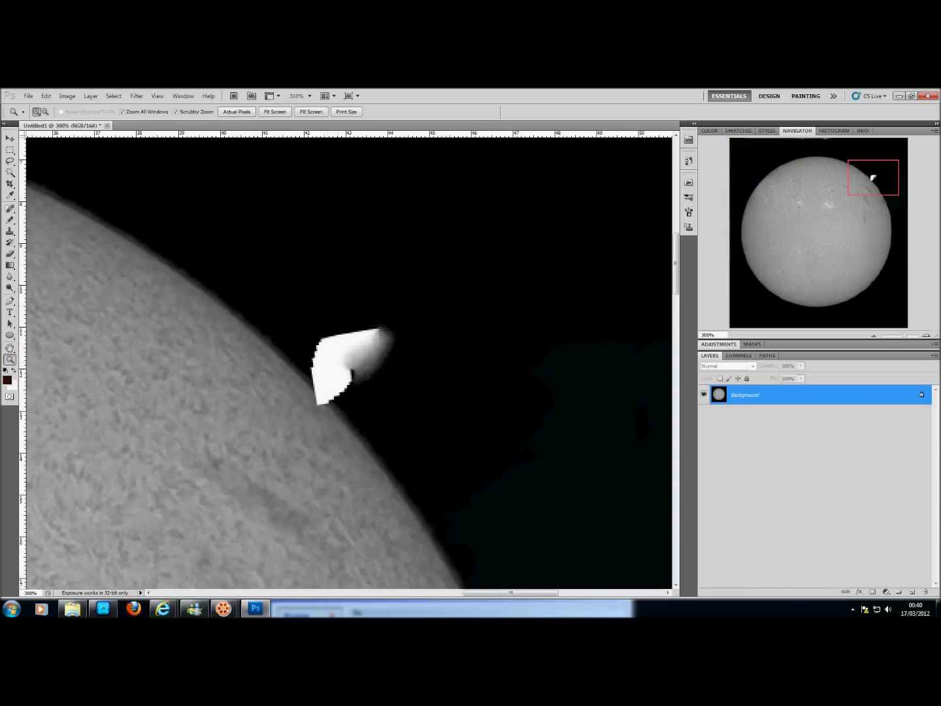
click(344, 362)
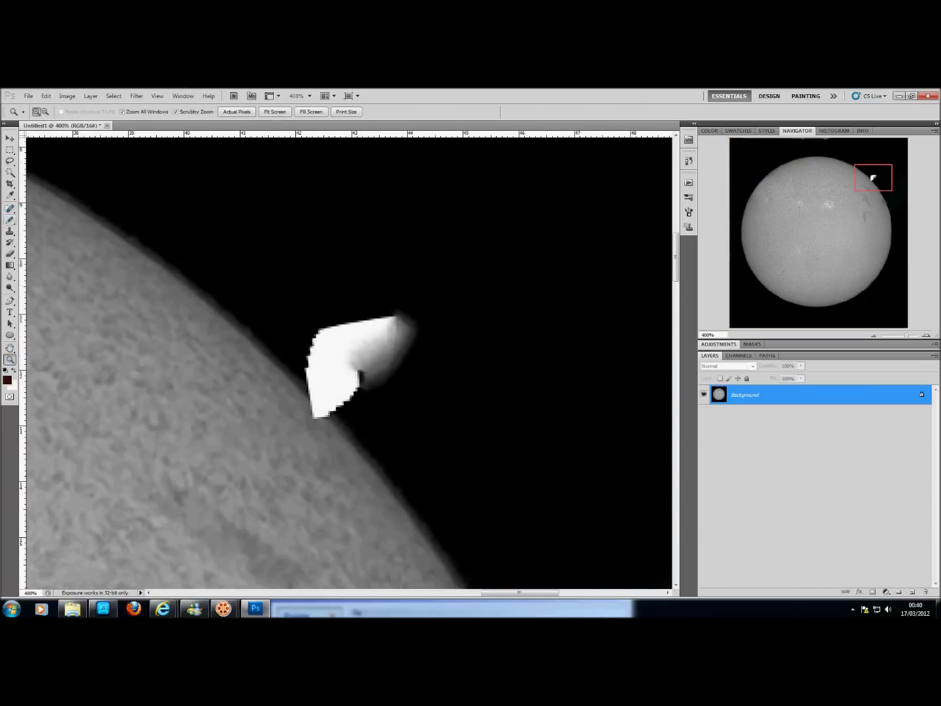
click(10, 162)
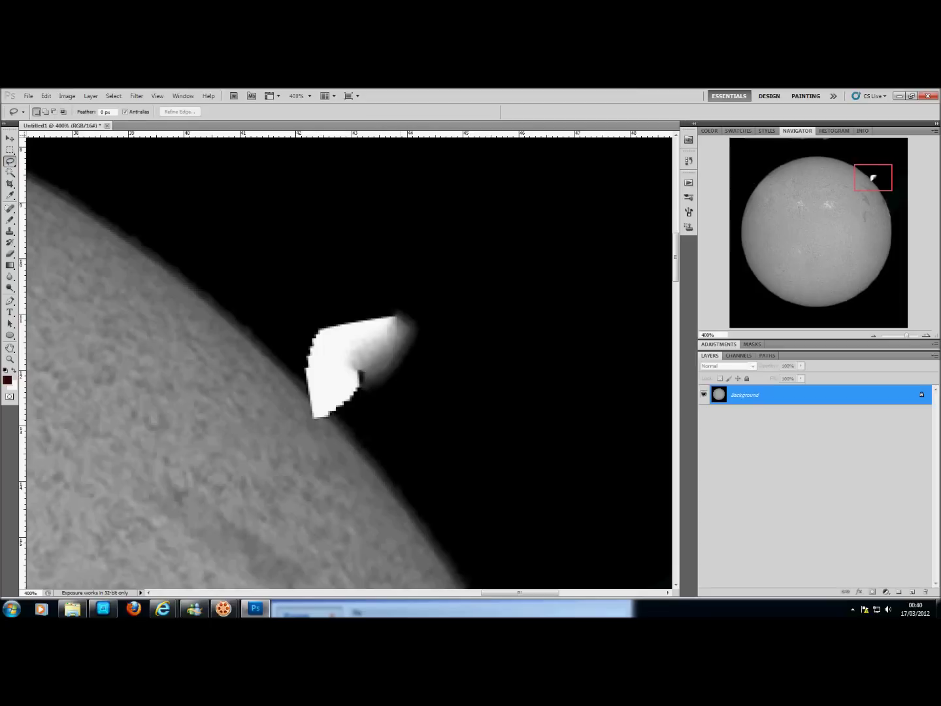
drag(314, 289, 367, 408)
mouse_move(313, 288)
mouse_down()
mouse_move(289, 340)
mouse_move(298, 366)
mouse_move(347, 412)
mouse_move(364, 410)
mouse_up()
key(Delete)
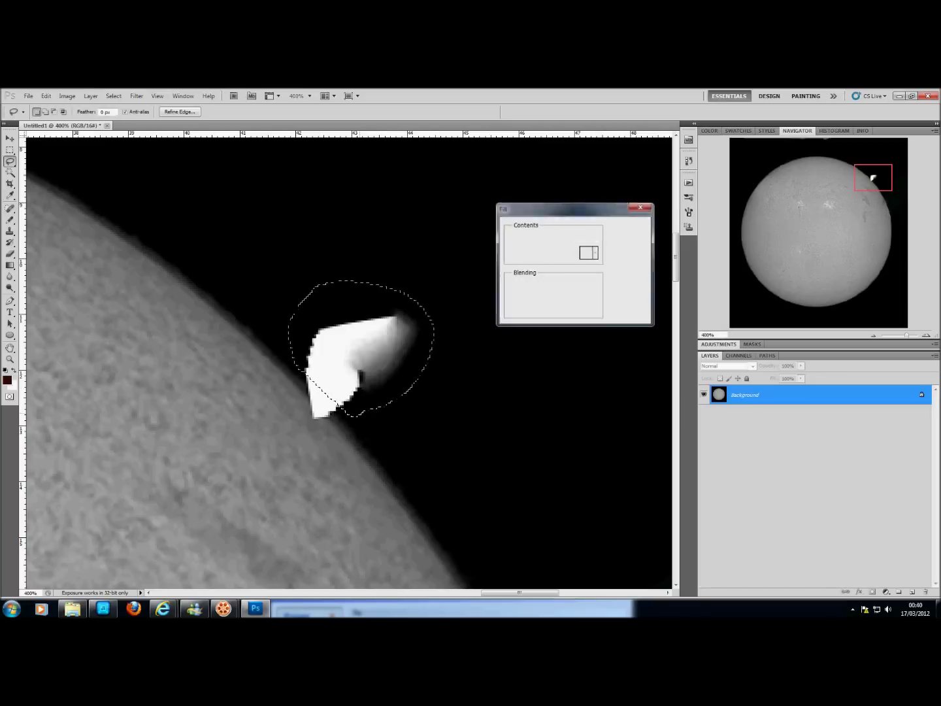
key(Return)
key(ctrl+d)
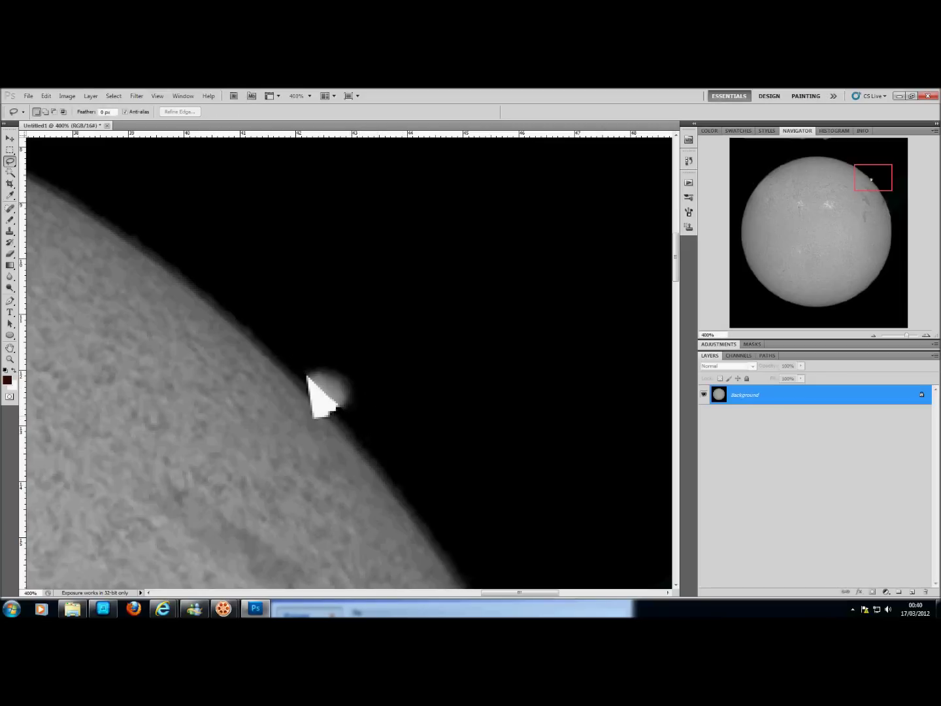
Step: Remove the remaining white wedge and speck on the upper-right limb with Content-Aware fills
mouse_move(324, 423)
mouse_down()
mouse_move(345, 417)
mouse_move(358, 380)
mouse_move(337, 361)
mouse_move(300, 358)
mouse_move(310, 379)
mouse_up()
key(Delete)
key(Return)
key(ctrl+d)
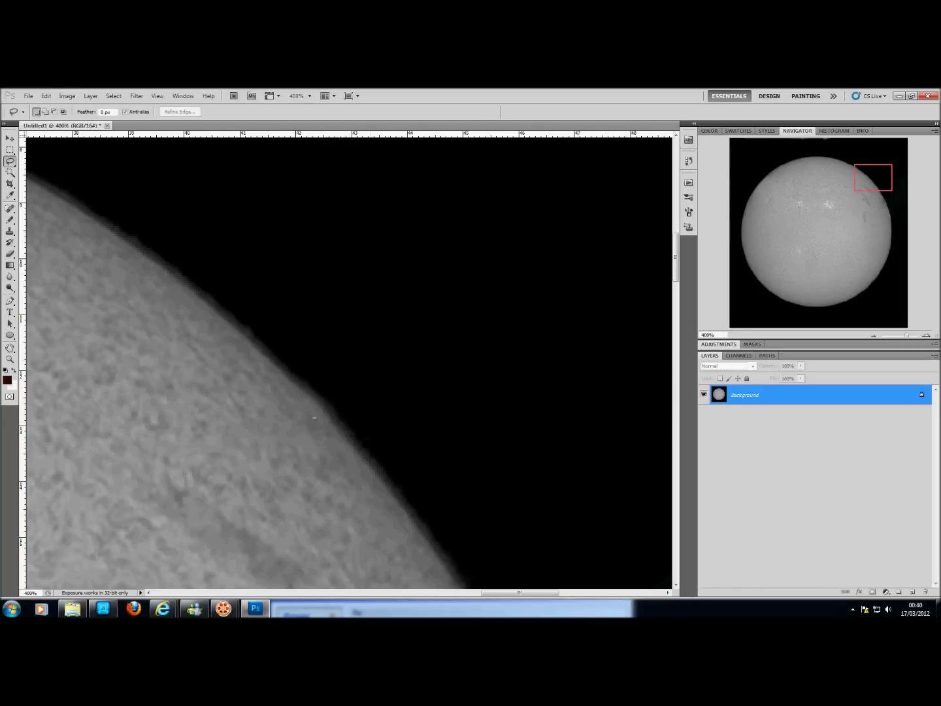
mouse_move(333, 424)
mouse_down()
mouse_move(307, 392)
mouse_move(314, 415)
mouse_up()
key(Delete)
key(Return)
key(ctrl+d)
key(z)
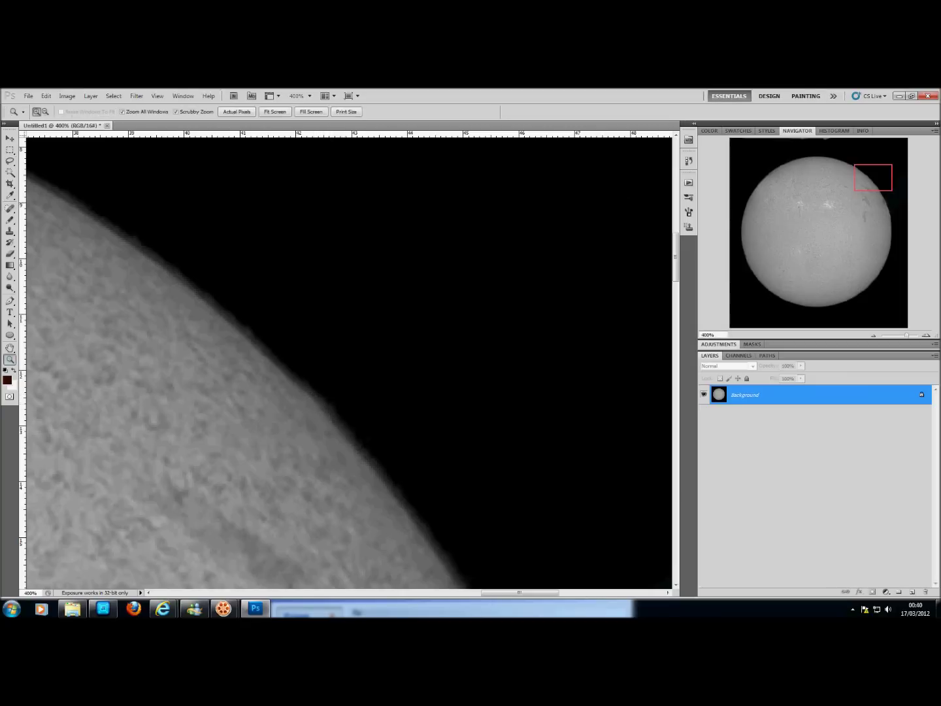
key(ctrl+0)
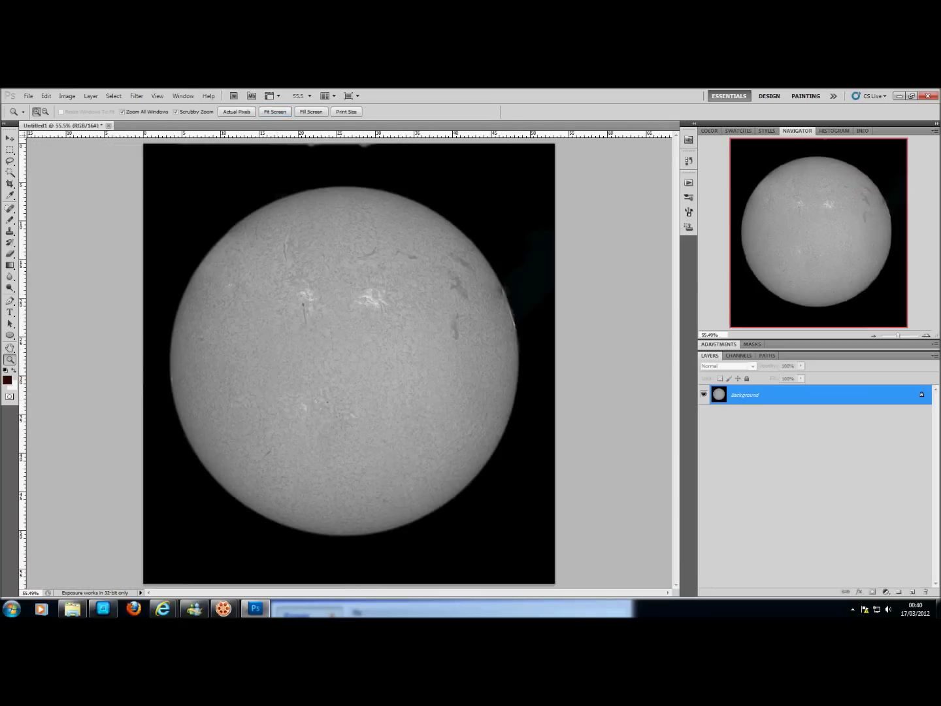
Step: Crop the image to a square of 1 cm by 1 cm centred on the solar disk with a narrow black margin
click(10, 184)
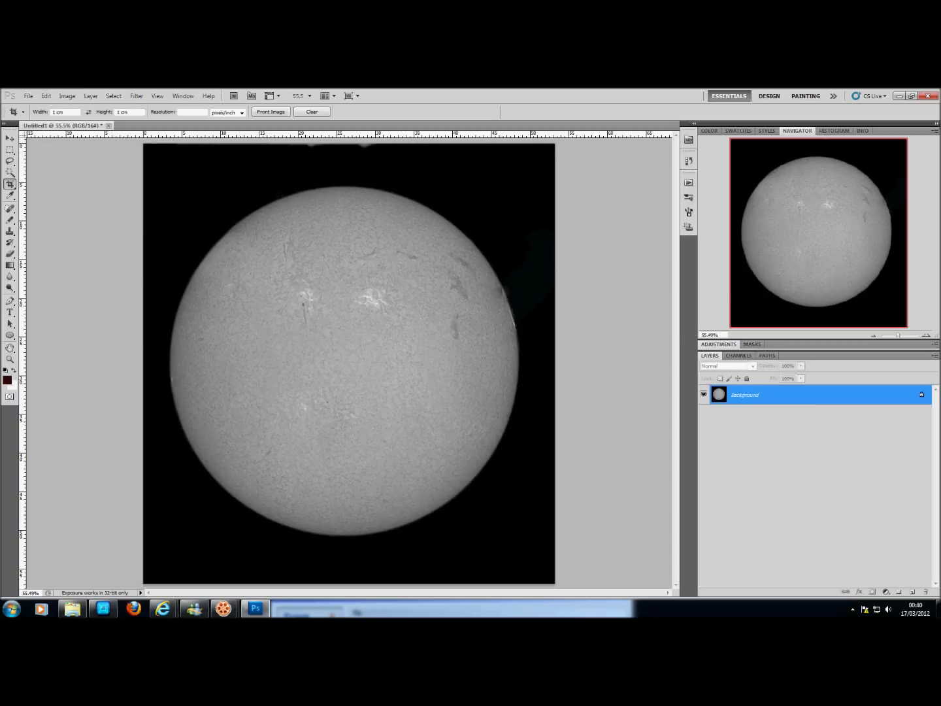
drag(290, 277, 551, 539)
drag(405, 392, 380, 399)
drag(340, 359, 337, 354)
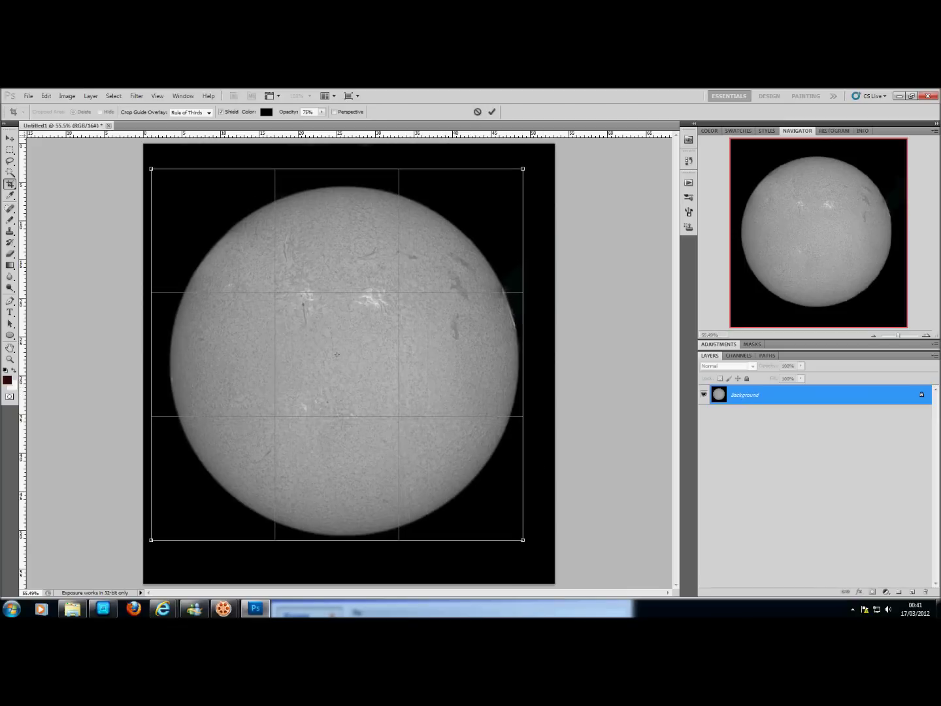
drag(523, 540, 539, 557)
drag(432, 438, 433, 436)
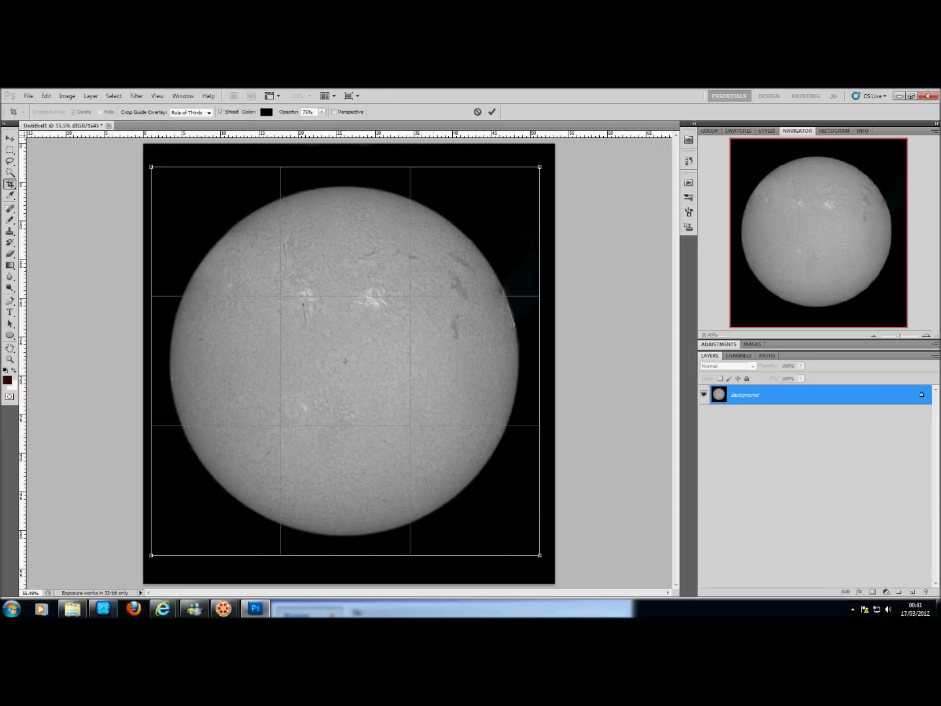
key(Return)
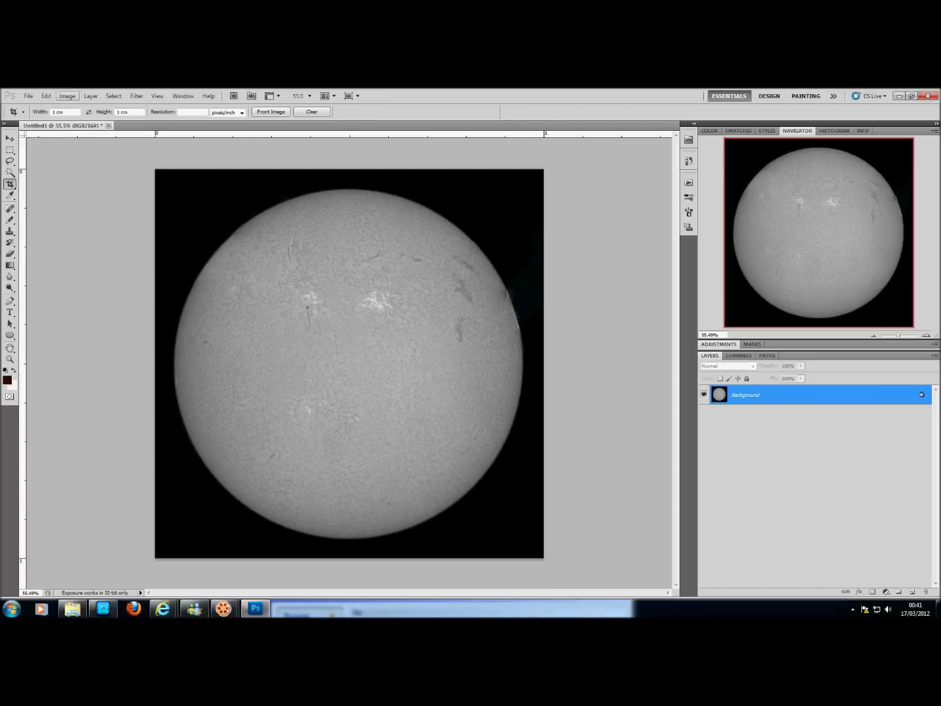
click(68, 96)
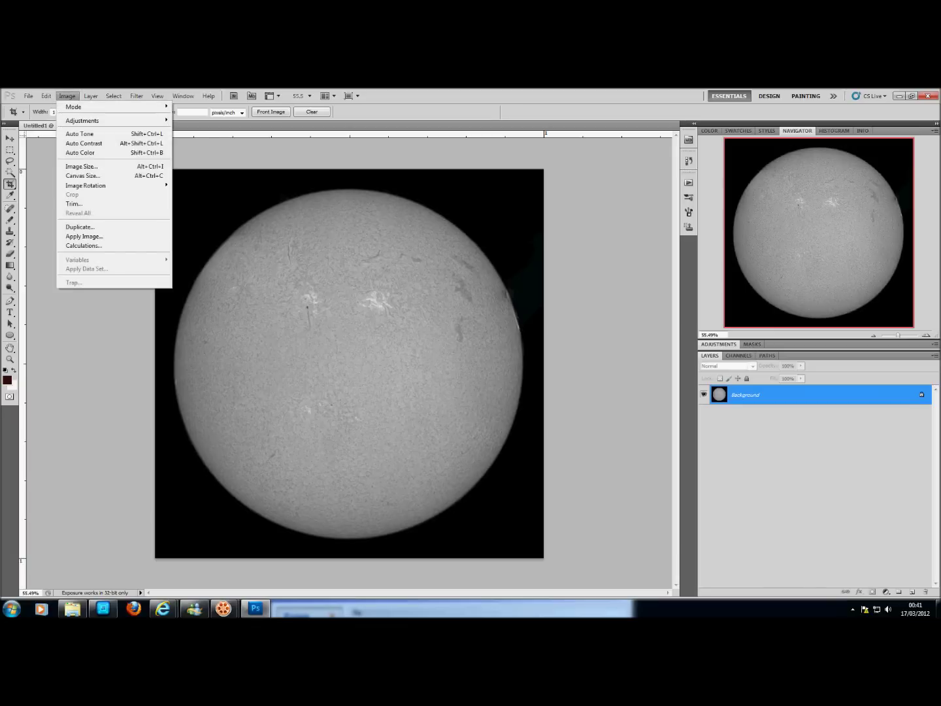
mouse_move(85, 120)
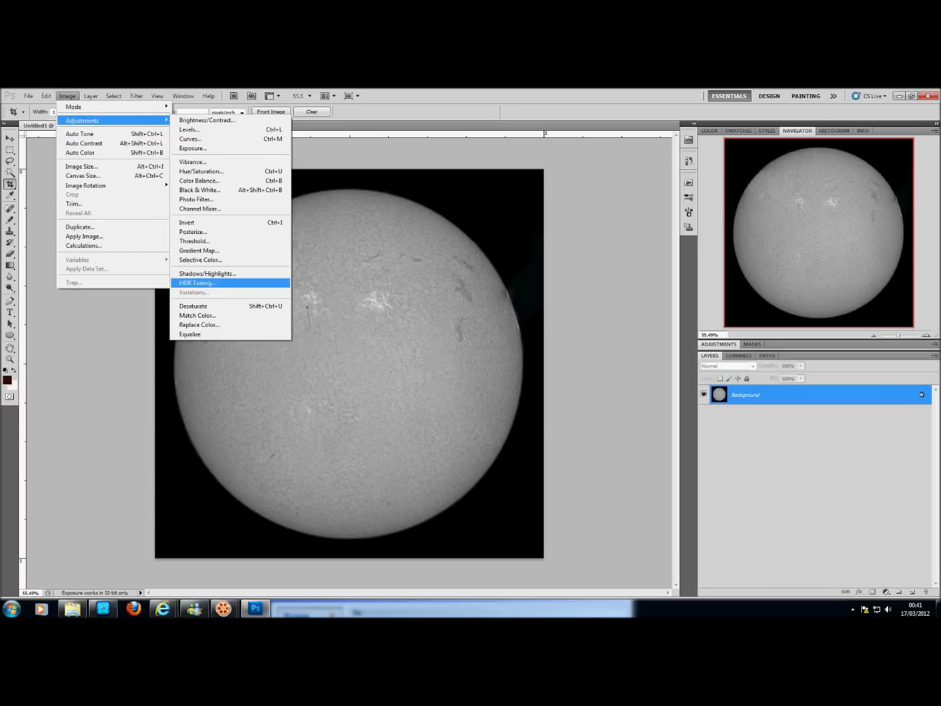
click(196, 282)
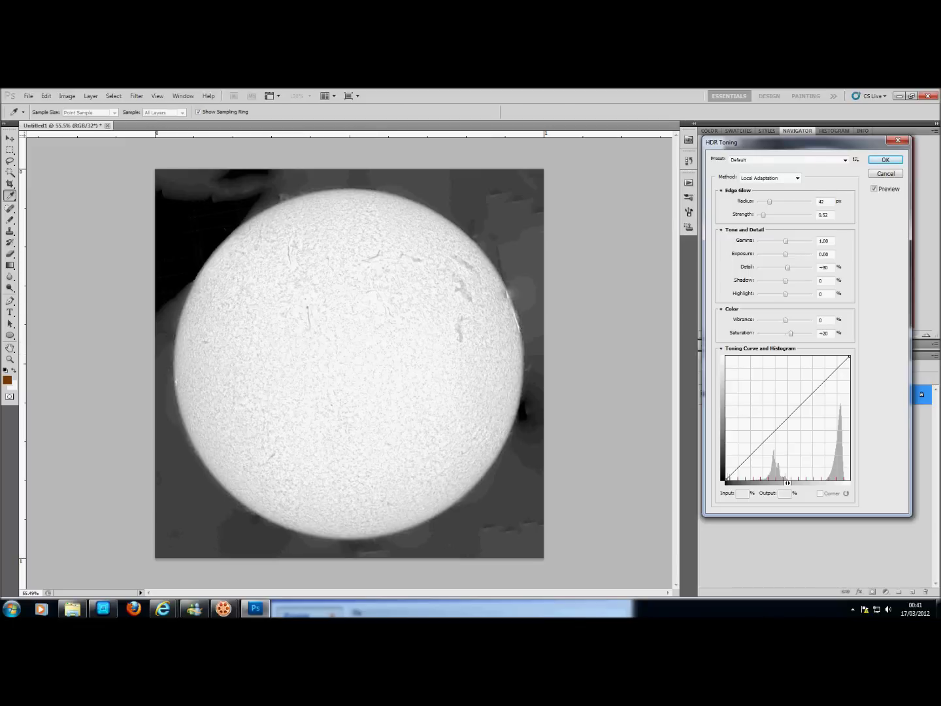
key(Return)
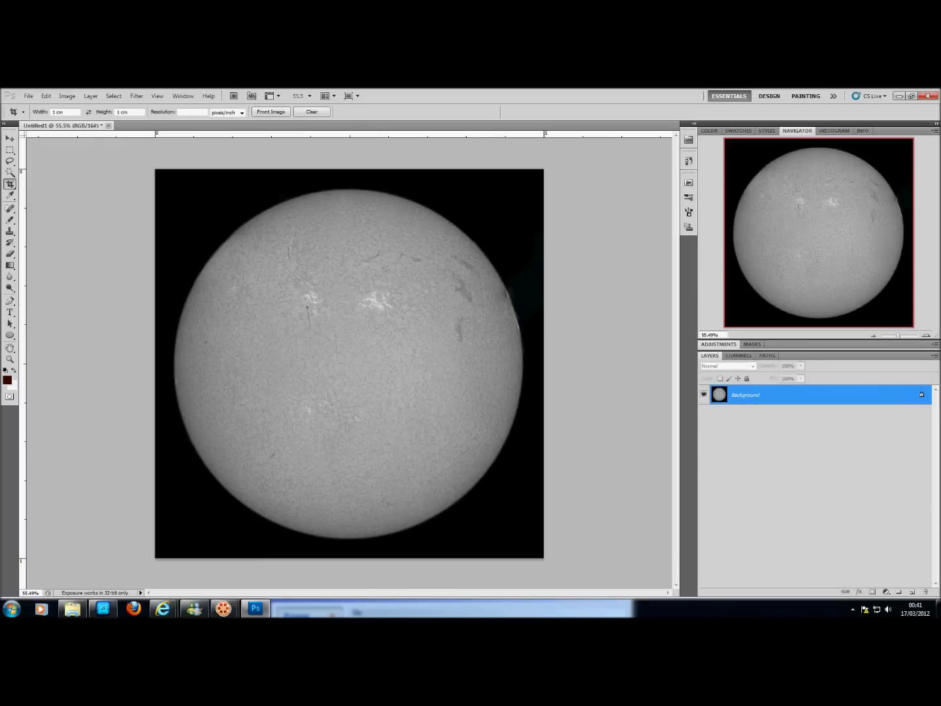
Step: Examine the bright active regions and filaments in the disk's upper half at 200%
key(z)
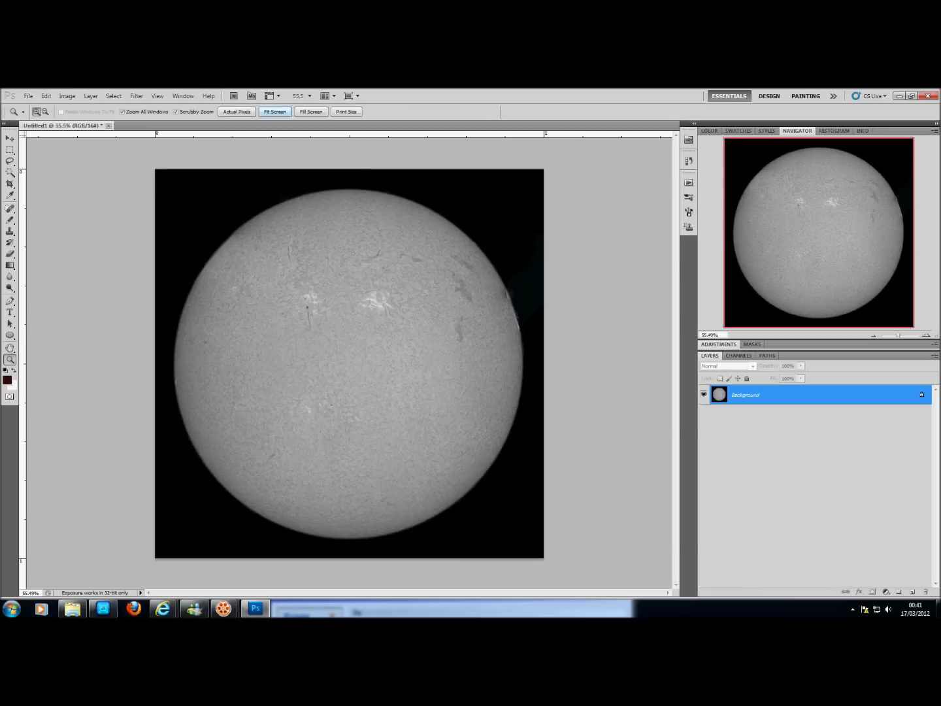
key(ctrl+plus)
key(ctrl+plus)
key(ctrl+plus)
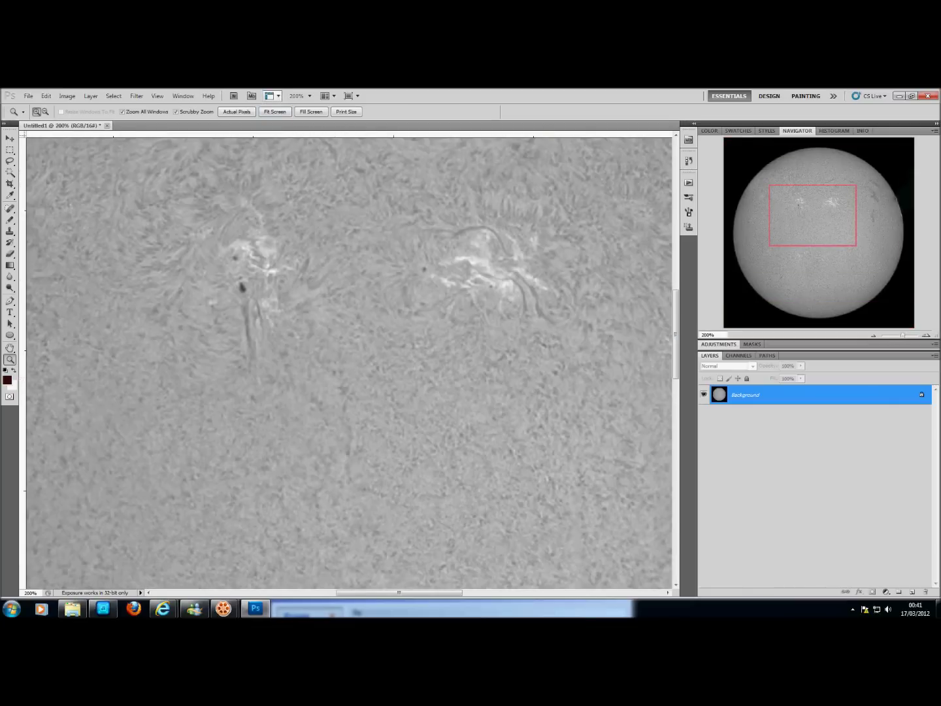
mouse_move(813, 214)
mouse_down()
mouse_move(802, 216)
mouse_move(813, 196)
mouse_up()
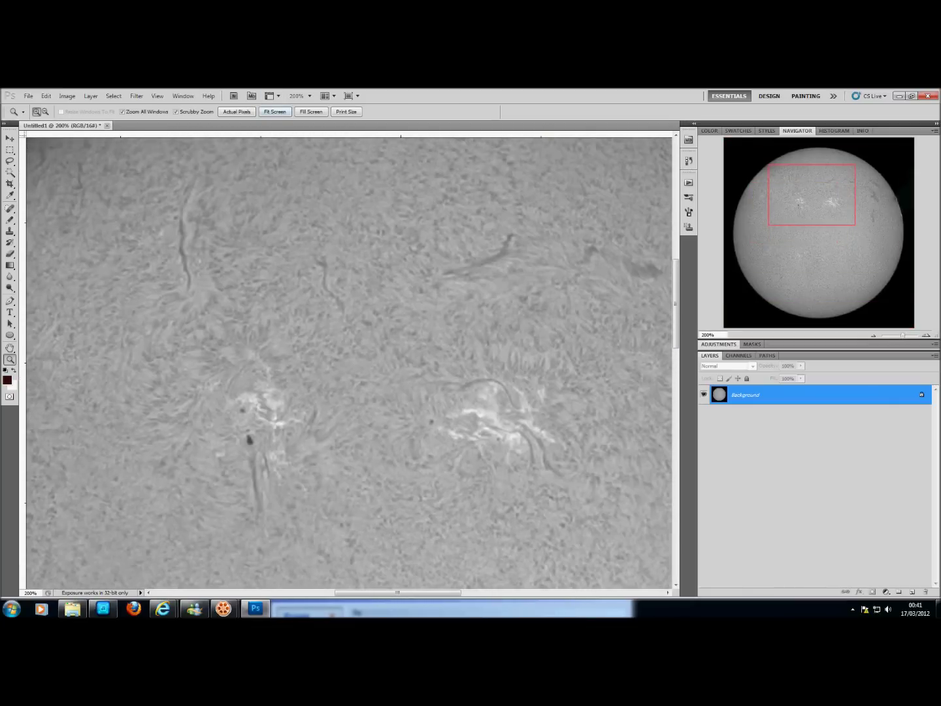
click(274, 112)
Step: Enlarge the image to roughly double its pixel dimensions with constrained proportions and Bicubic resampling, and check the detail of the active regions
click(68, 96)
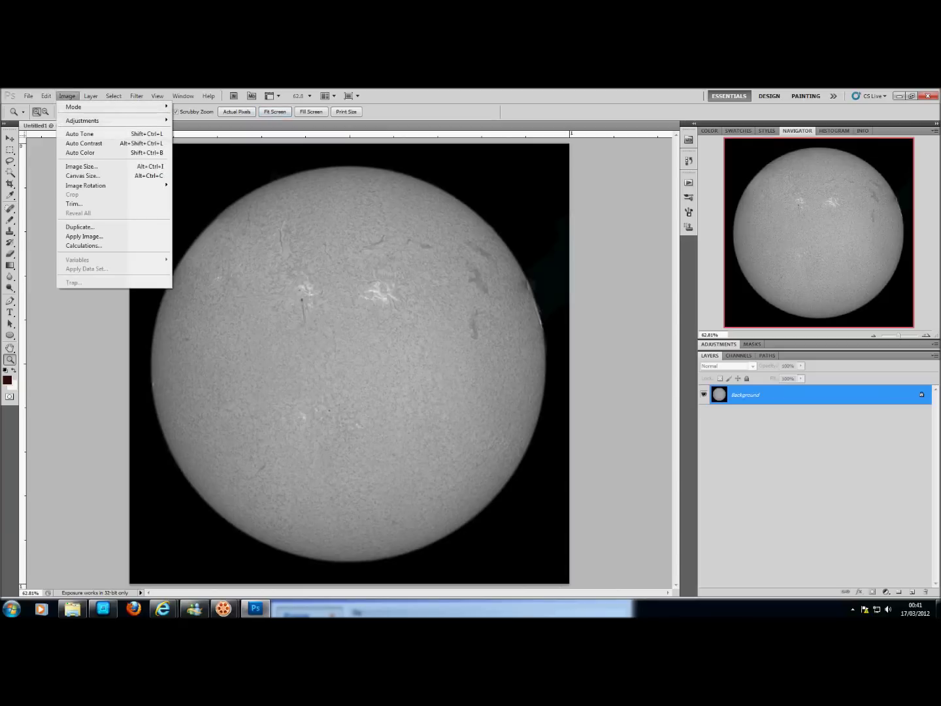
mouse_move(86, 185)
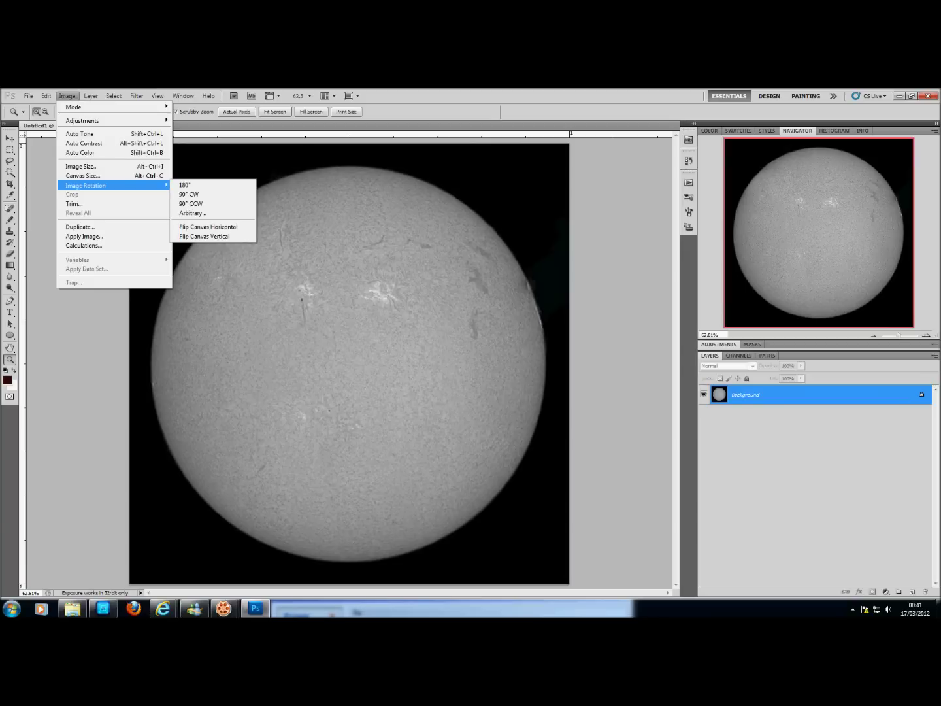
click(81, 166)
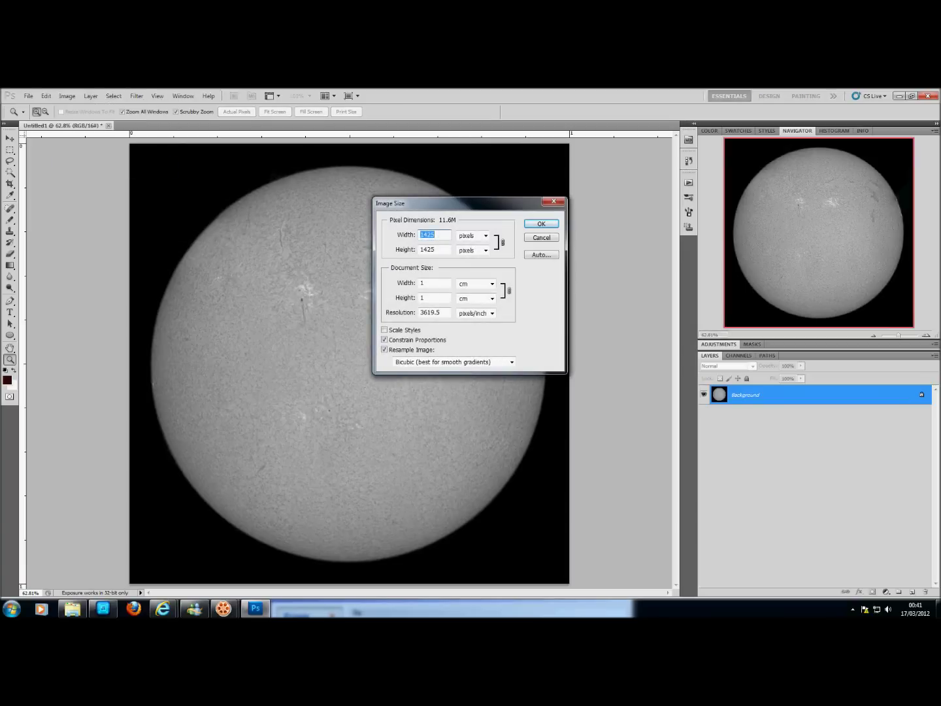
click(485, 236)
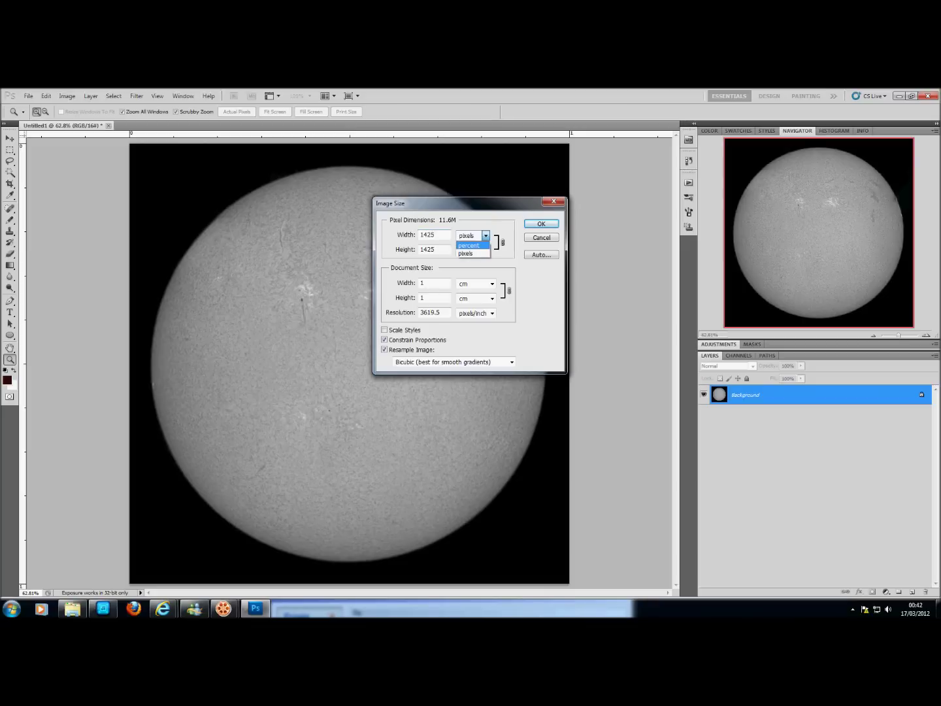
click(466, 253)
double_click(428, 235)
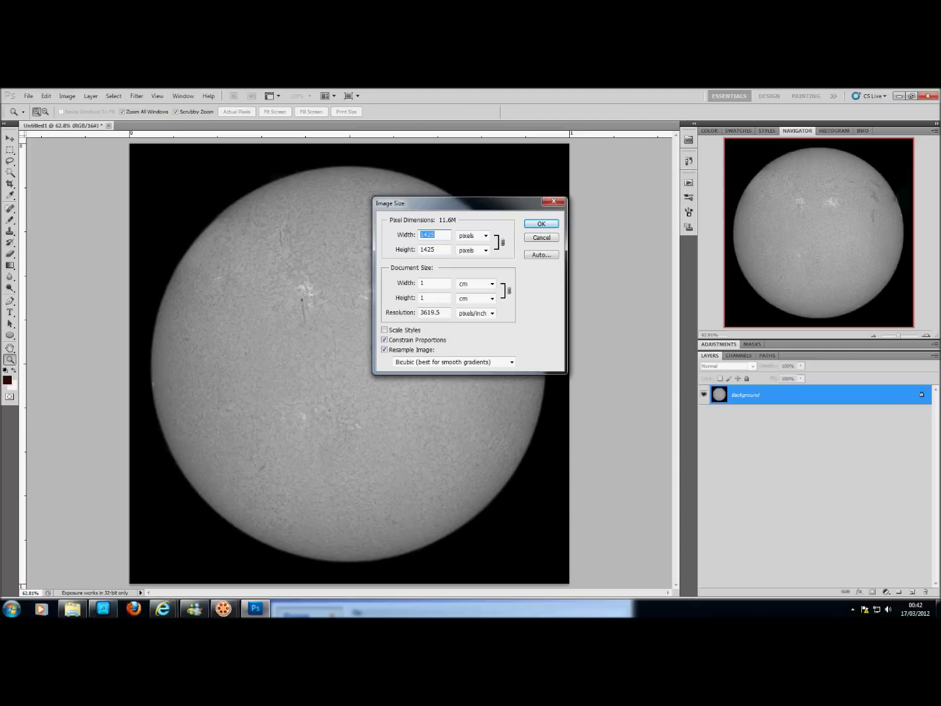
text(1500)
key(Return)
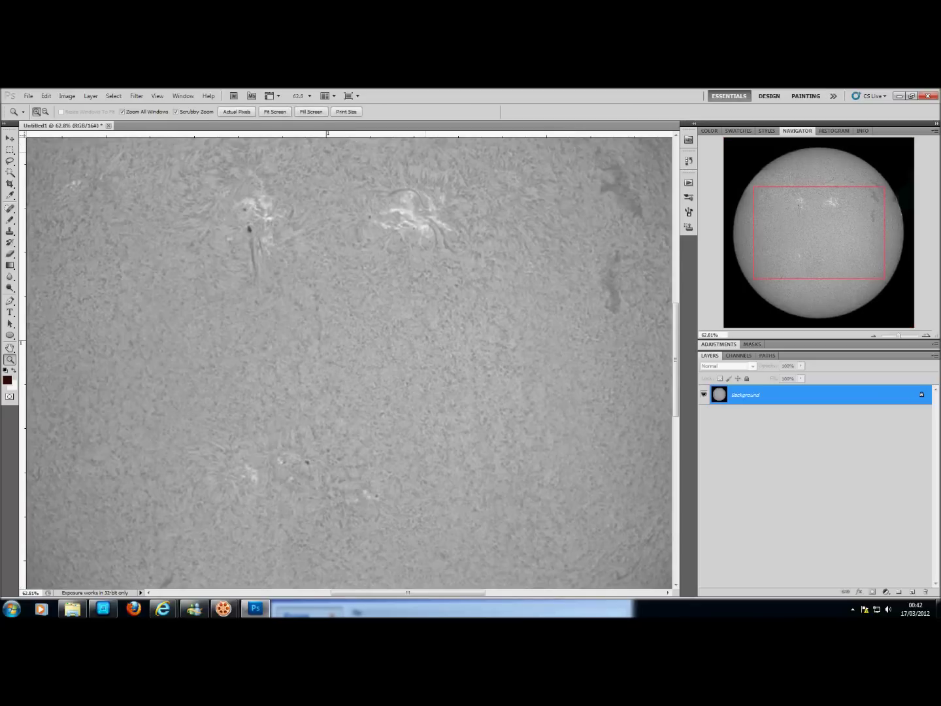
click(274, 229)
click(274, 229)
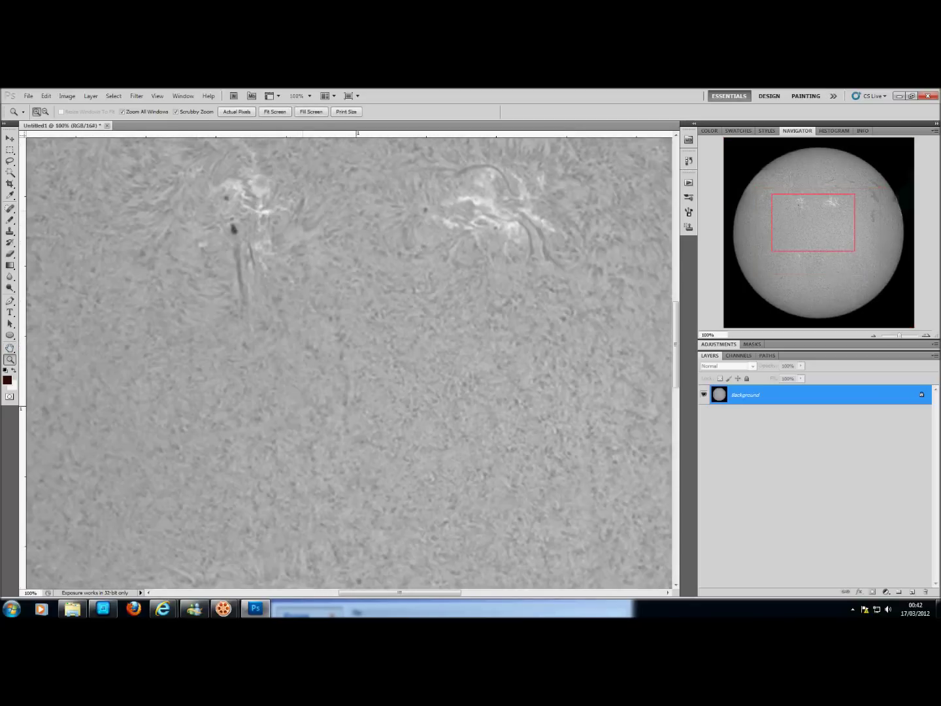
Step: Duplicate the Background layer with its default copy name
drag(274, 228, 309, 371)
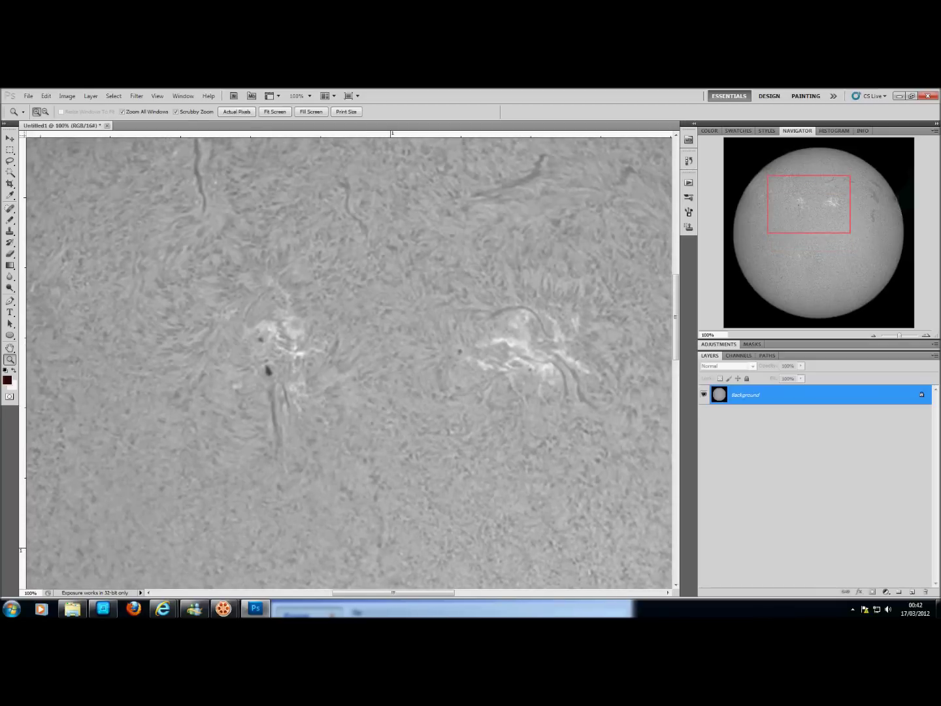
click(274, 112)
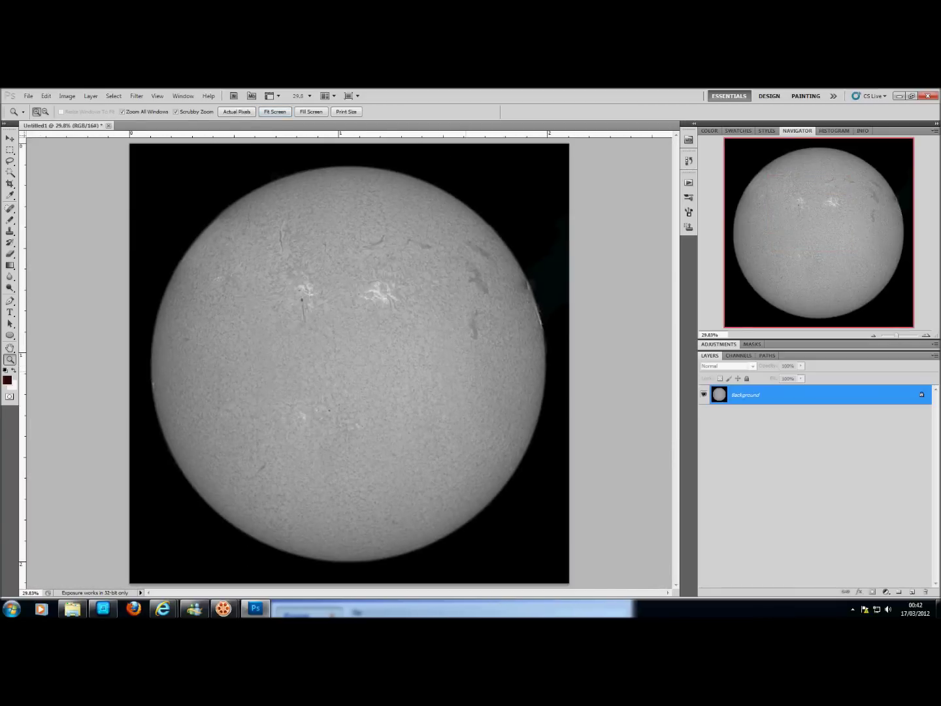
right_click(726, 395)
click(745, 418)
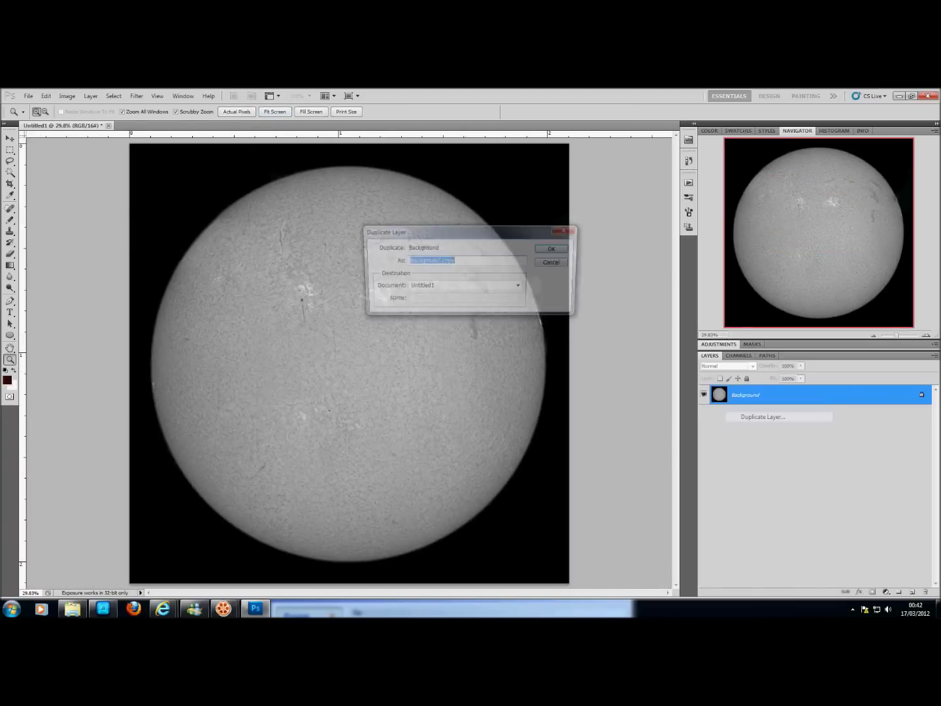
key(Return)
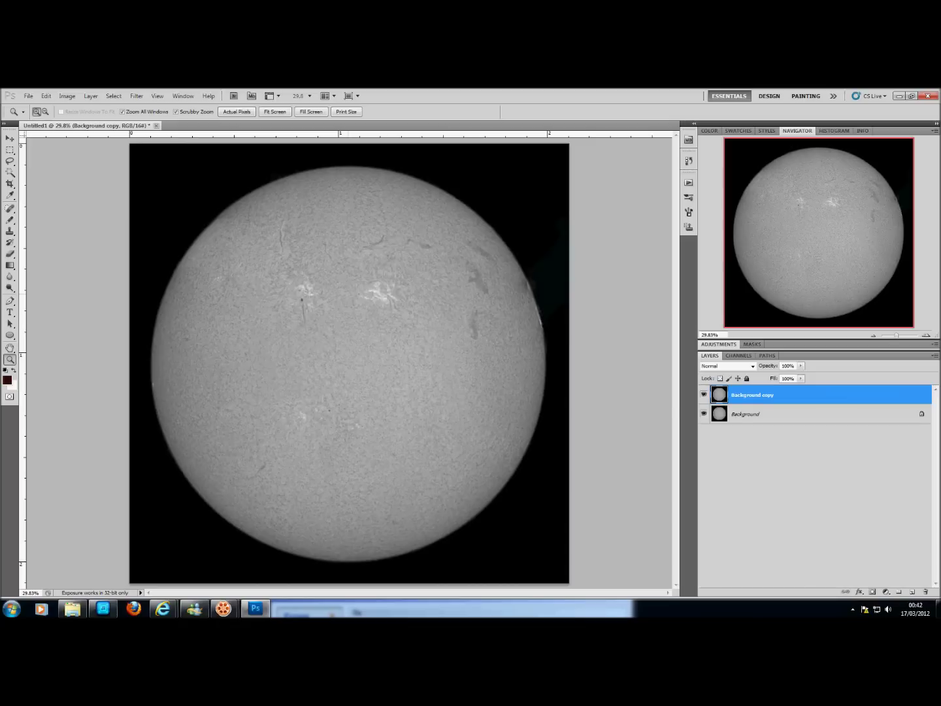
Step: Sharpen the Background copy layer with an Unsharp Mask of amount 100%, radius 1.0 pixels and threshold 0
key(ctrl+plus)
key(ctrl+plus)
key(ctrl+plus)
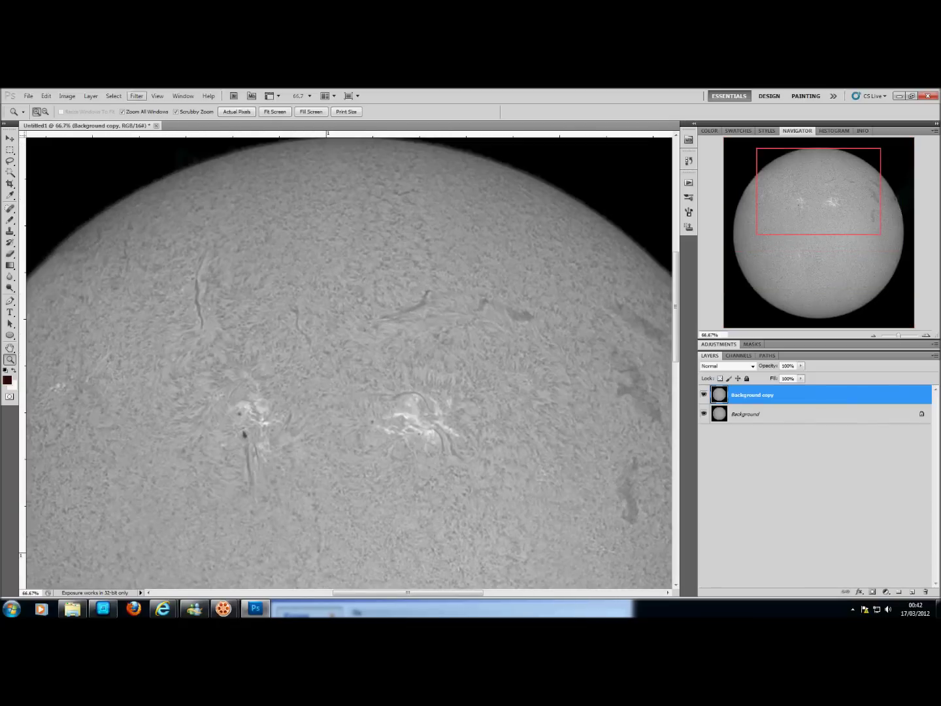
click(137, 96)
mouse_move(197, 241)
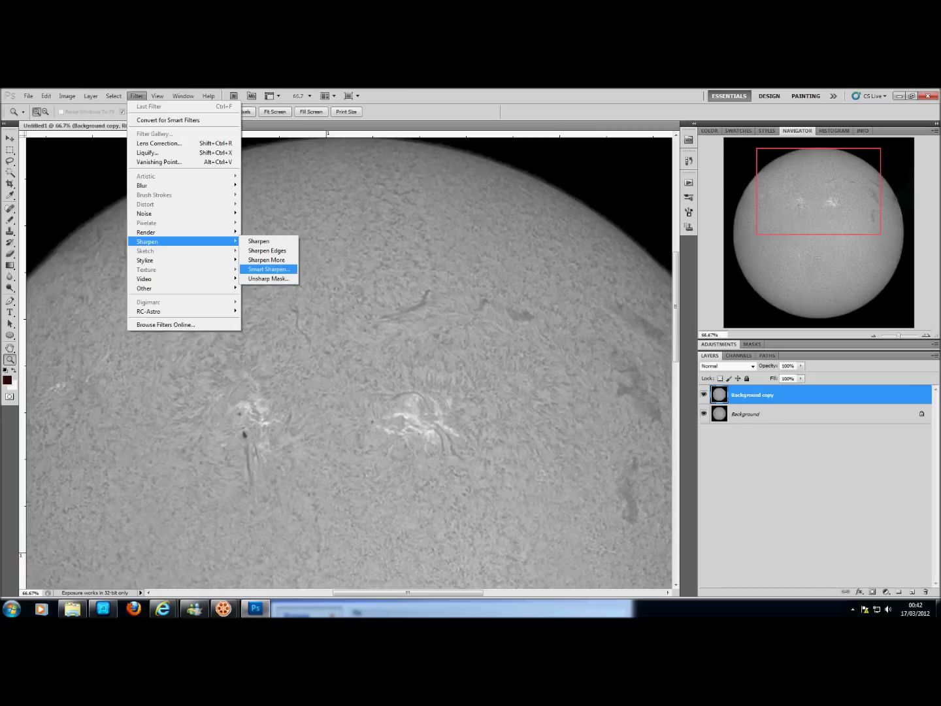
click(267, 279)
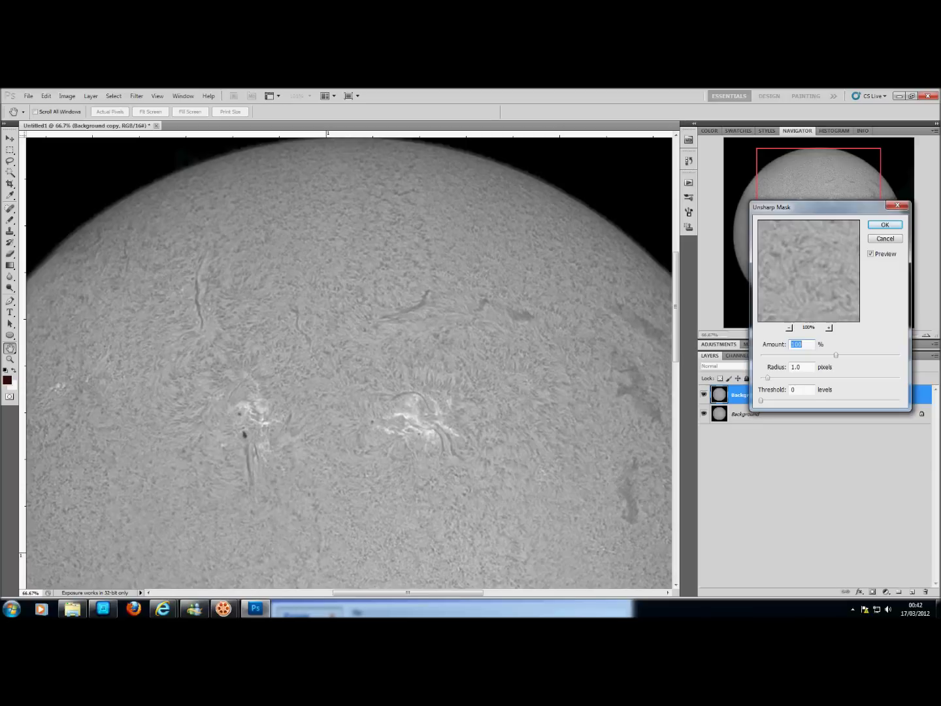
click(803, 344)
click(886, 224)
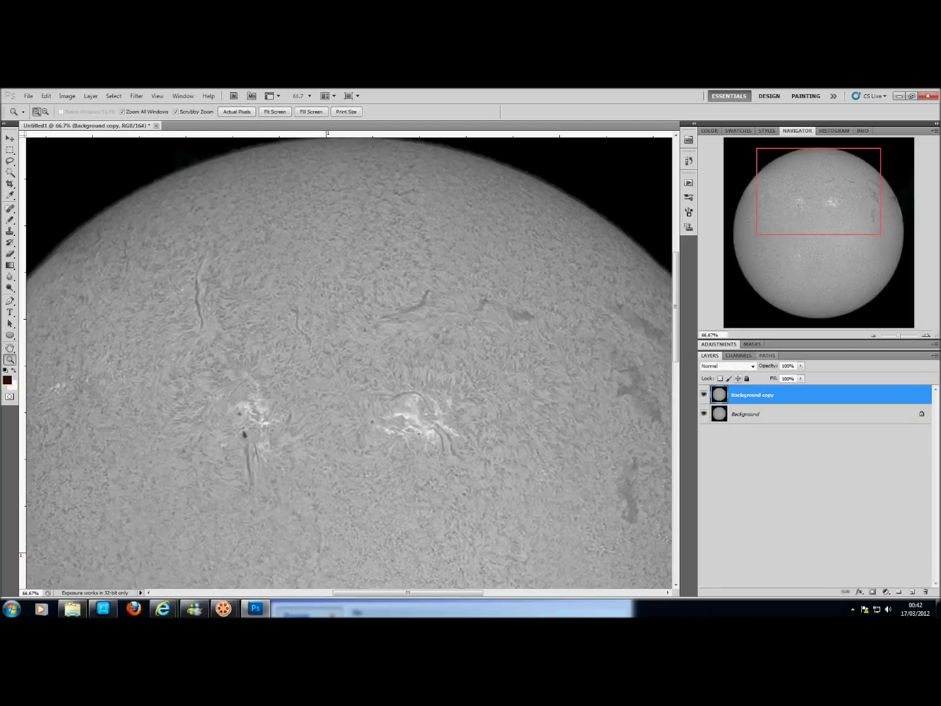
click(136, 96)
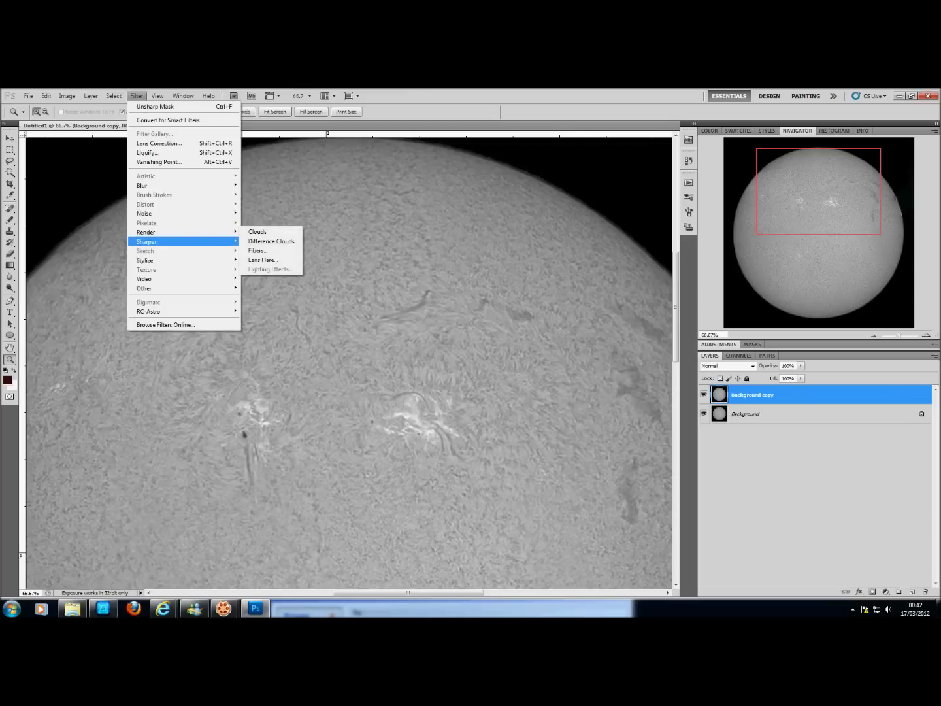
key(Down)
key(Down)
key(Return)
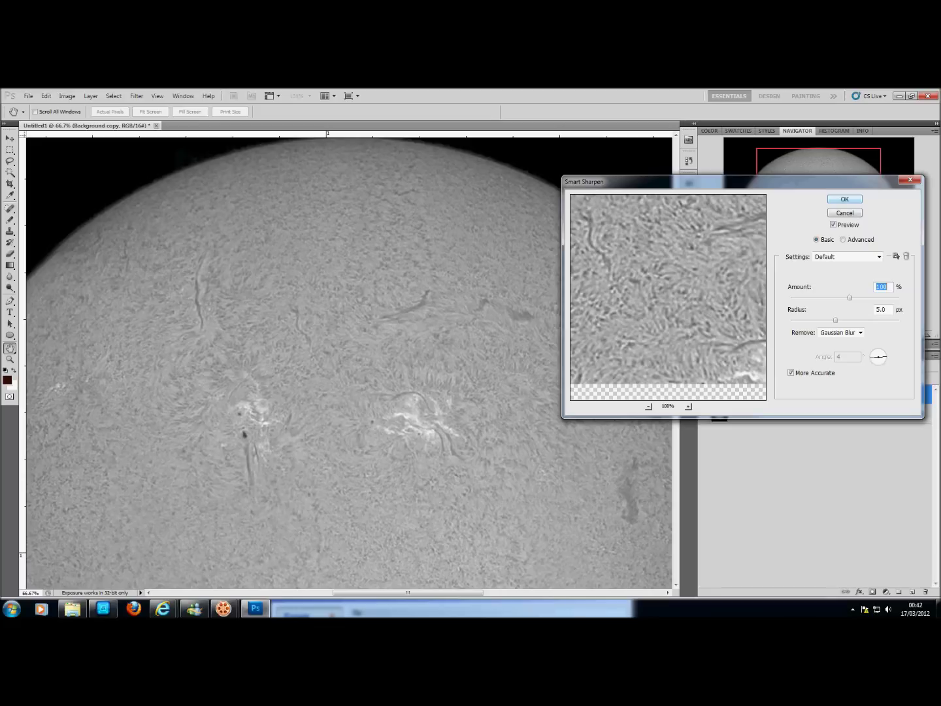
key(Return)
key(z)
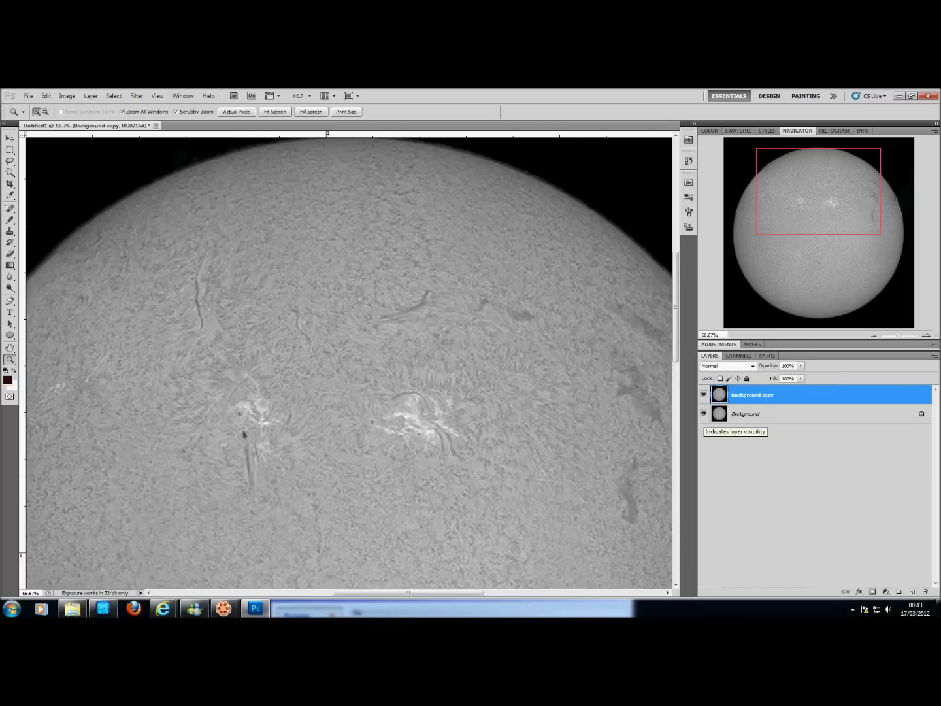
Step: Set the Background copy's blend mode to Soft Light and apply a High Pass filter with a radius of 10.0 pixels
click(720, 367)
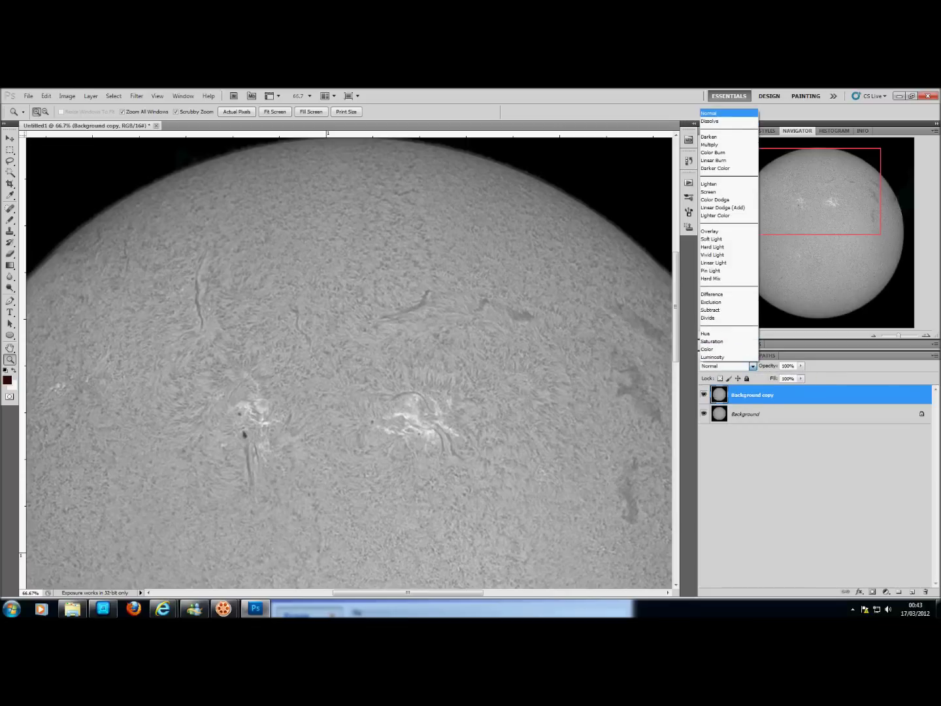
click(712, 238)
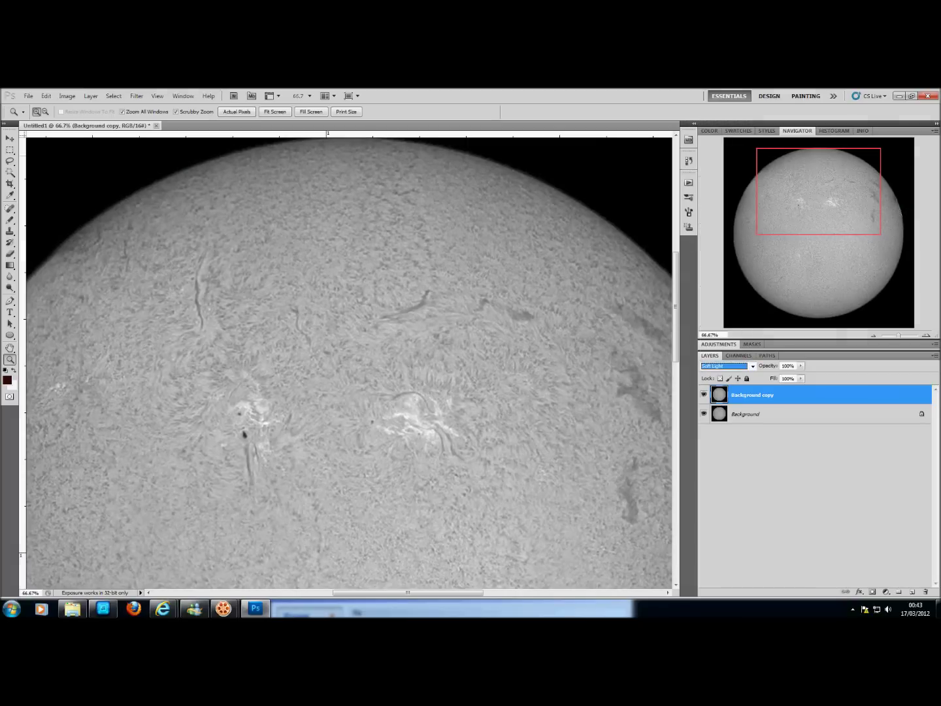
key(ctrl+0)
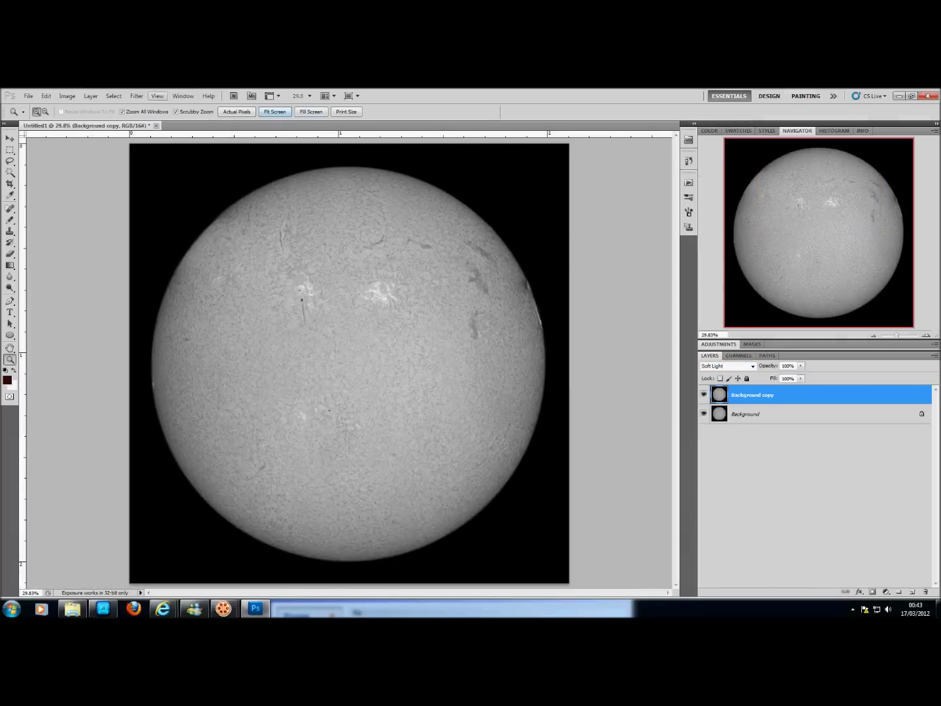
click(136, 95)
mouse_move(190, 288)
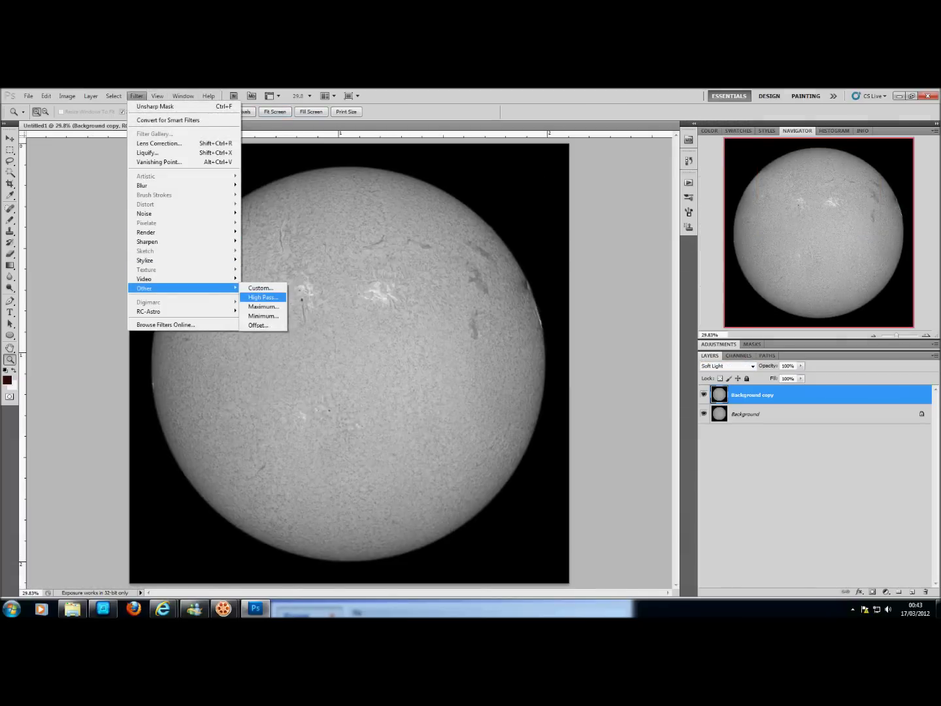
click(262, 297)
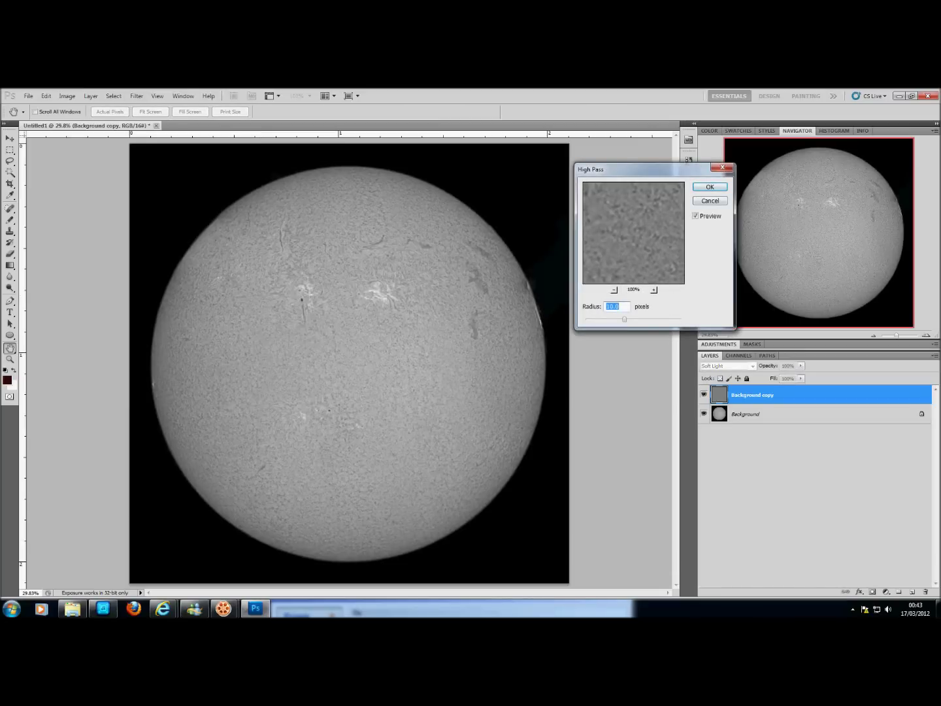
key(Return)
Step: Compare the active regions at 66.7% with the High Pass layer shown and hidden
click(364, 334)
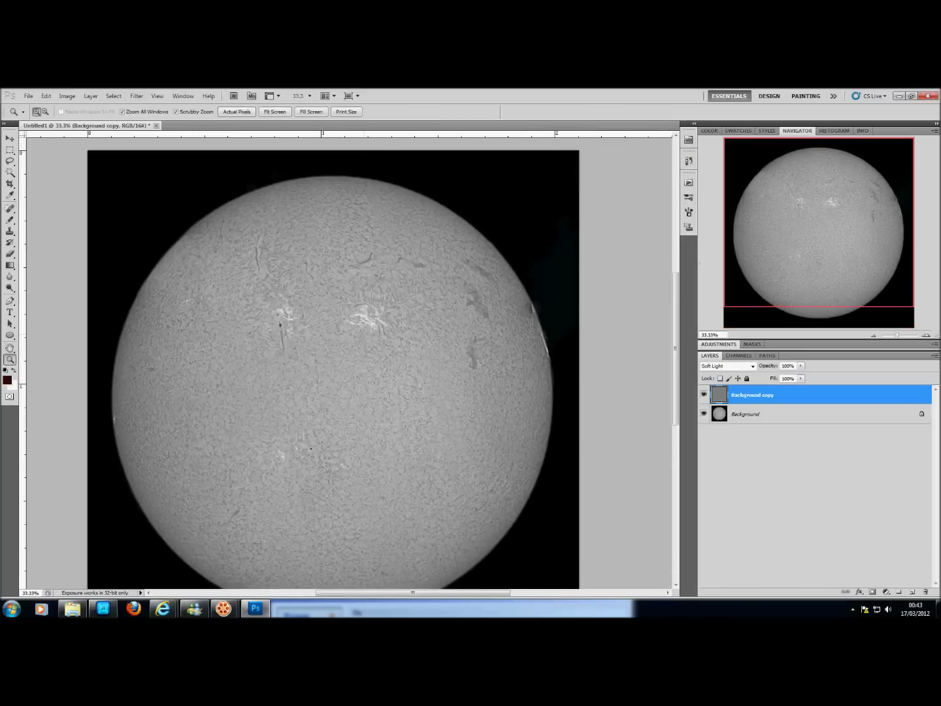
click(364, 335)
key(ctrl+plus)
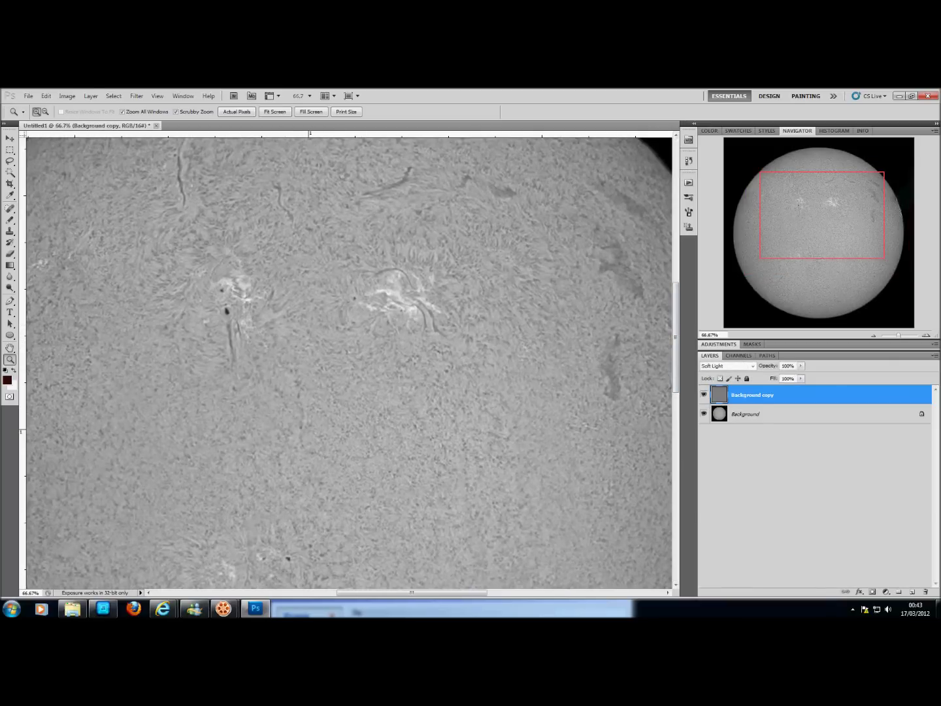
key(ctrl+comma)
key(ctrl+comma)
key(ctrl+comma)
key(ctrl+comma)
key(ctrl+comma)
click(704, 395)
Step: Flatten the image and duplicate the resulting Background layer for another sharpening pass
click(936, 357)
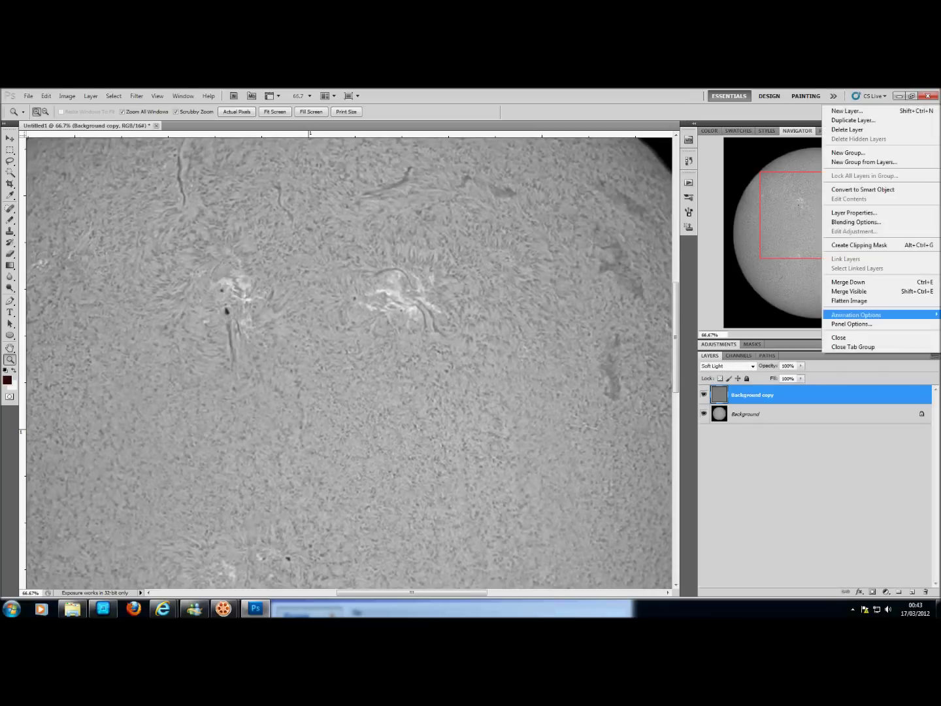
click(853, 297)
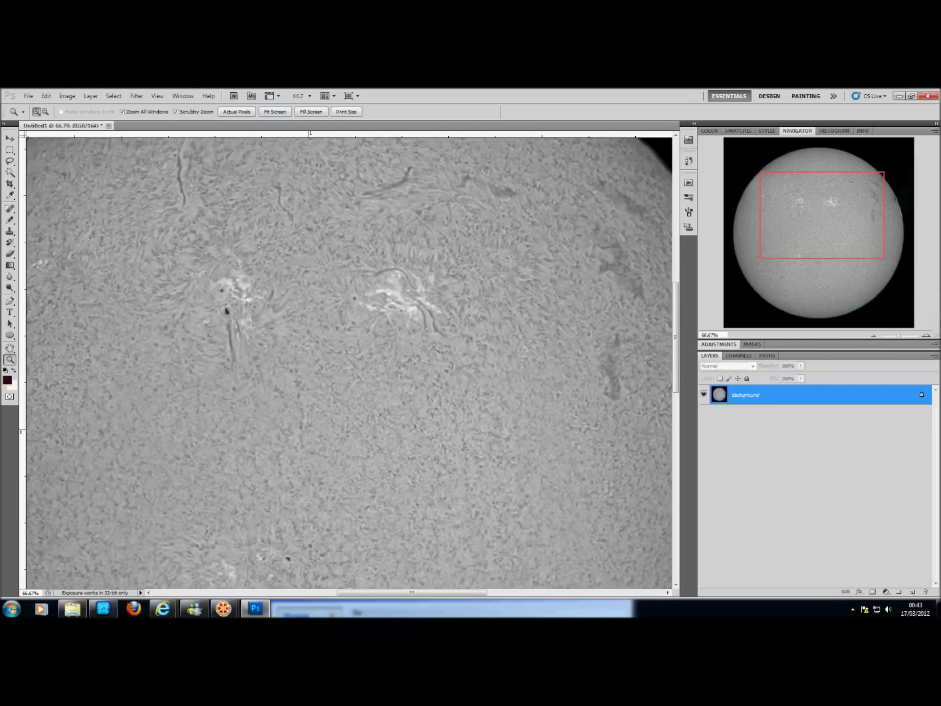
click(274, 112)
right_click(719, 397)
click(755, 418)
key(Return)
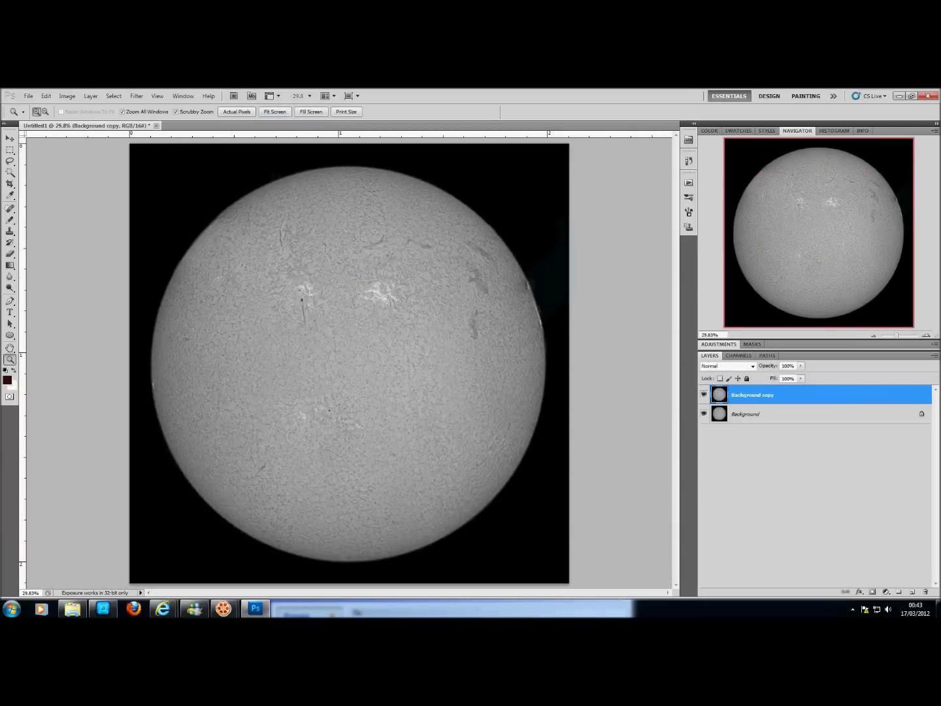
Step: Blend the new Background copy in Soft Light and run a second High Pass filter on it at 10.0 pixels
click(727, 366)
click(720, 243)
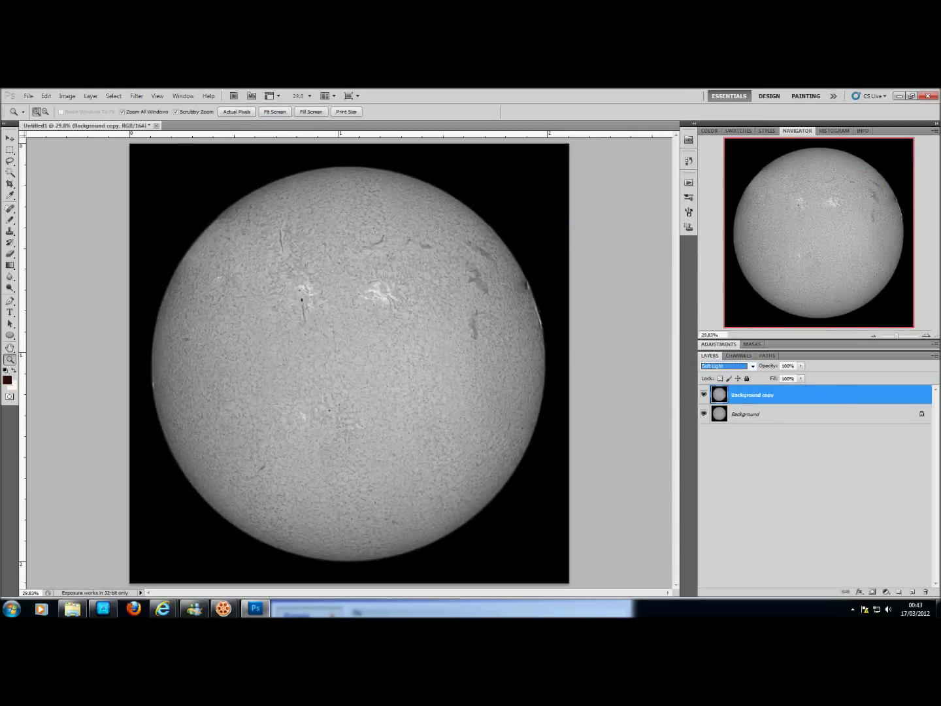
click(114, 96)
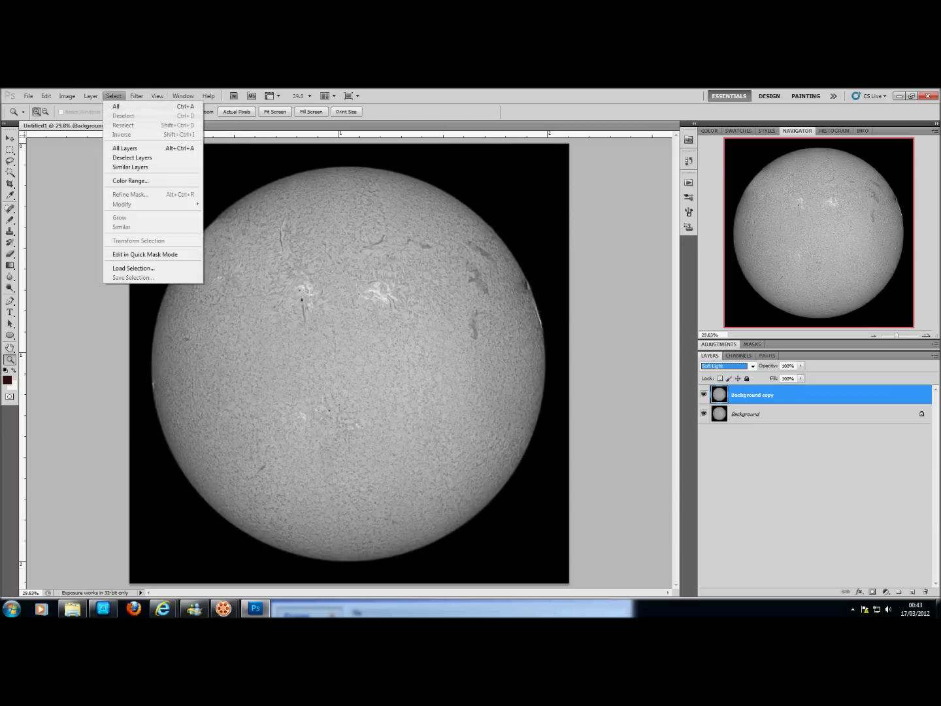
mouse_move(137, 96)
mouse_move(145, 289)
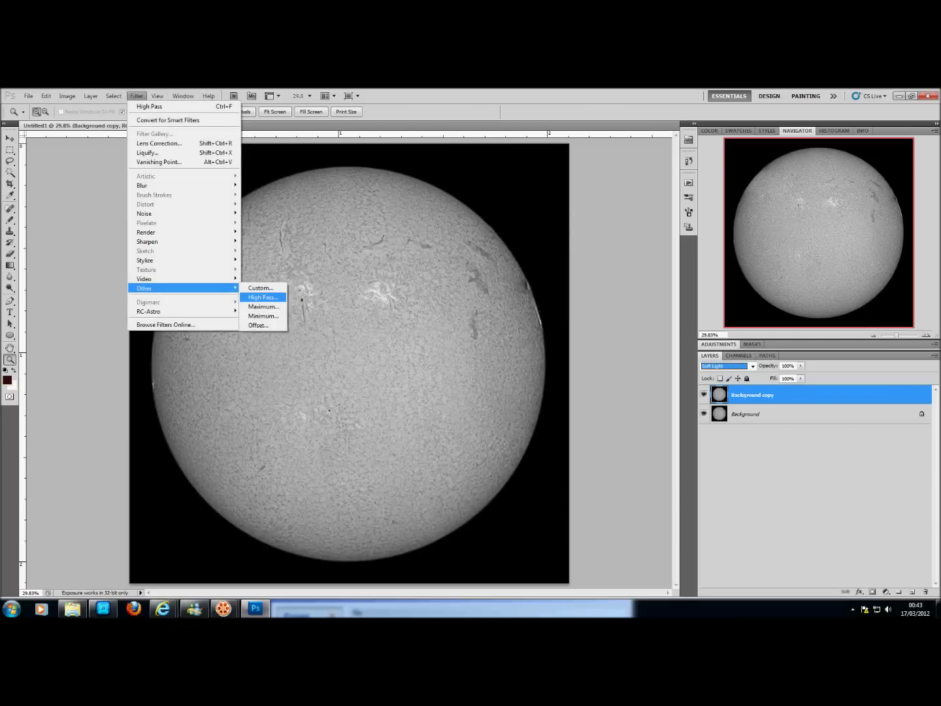
click(263, 296)
key(Return)
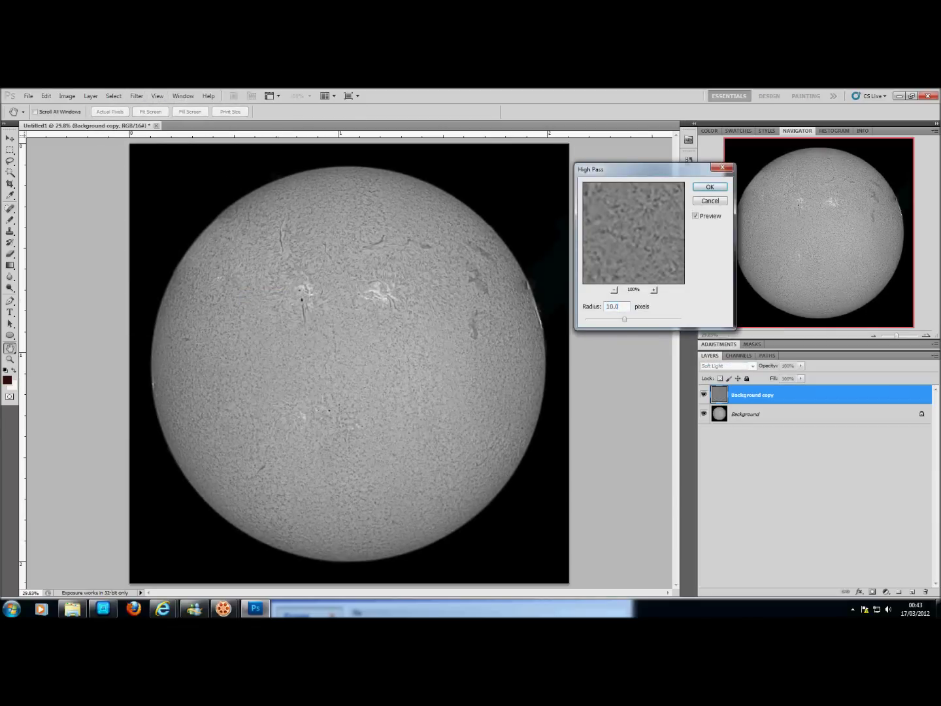
Step: Compare the surface detail with the second High Pass layer shown and hidden, and flatten the image
scroll(372, 275, up, 3)
click(703, 394)
click(705, 394)
click(704, 395)
click(705, 394)
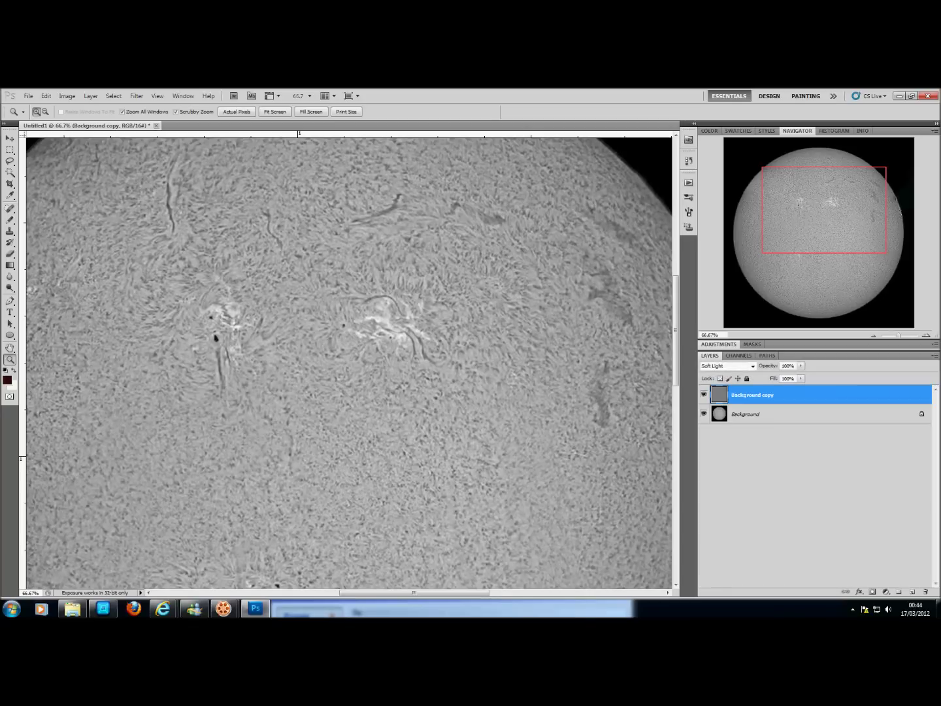
click(935, 357)
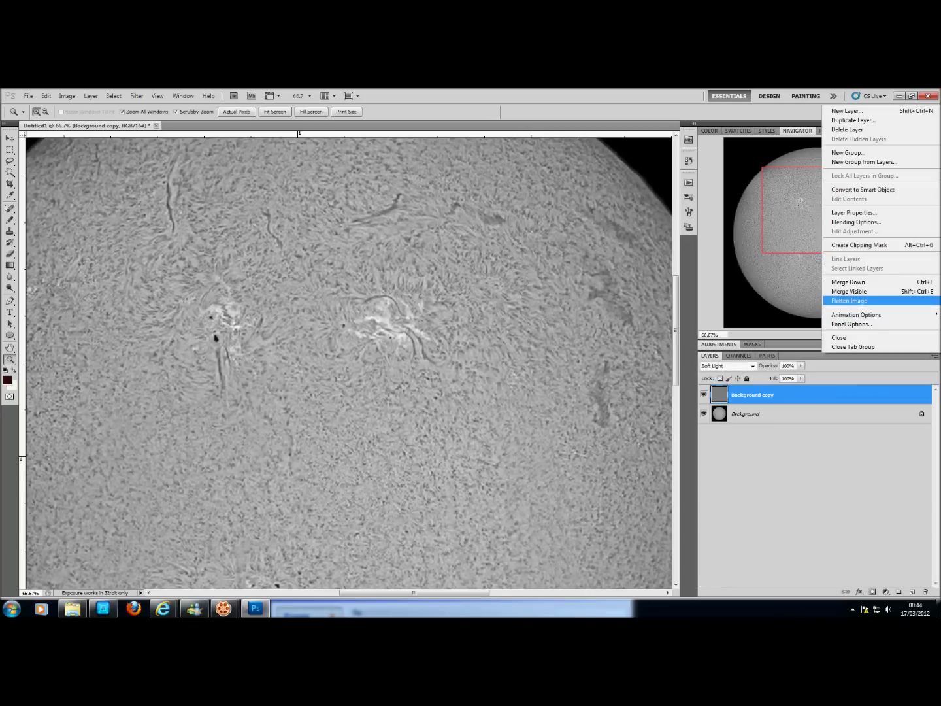
key(Return)
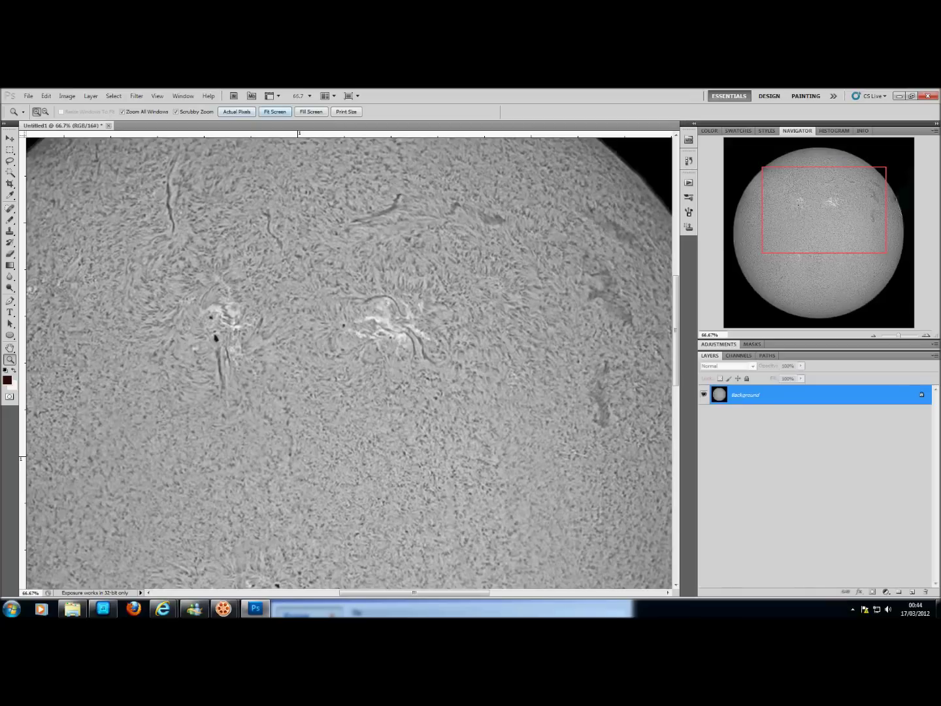
Step: Duplicate the flattened Background layer and hide the copy, leaving the original Background layer active
key(ctrl+0)
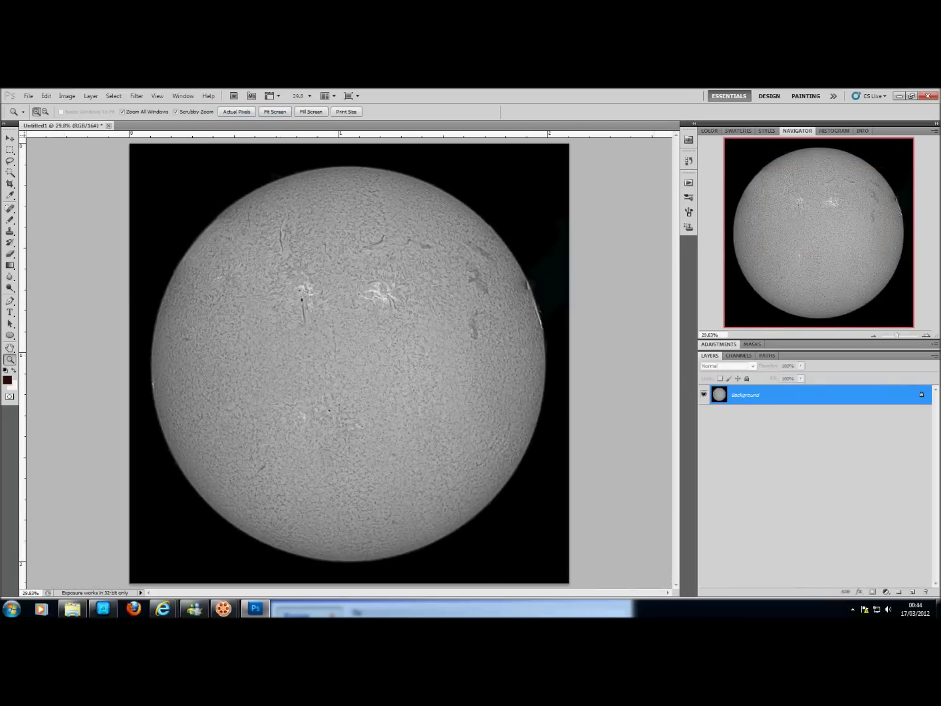
right_click(719, 396)
click(746, 419)
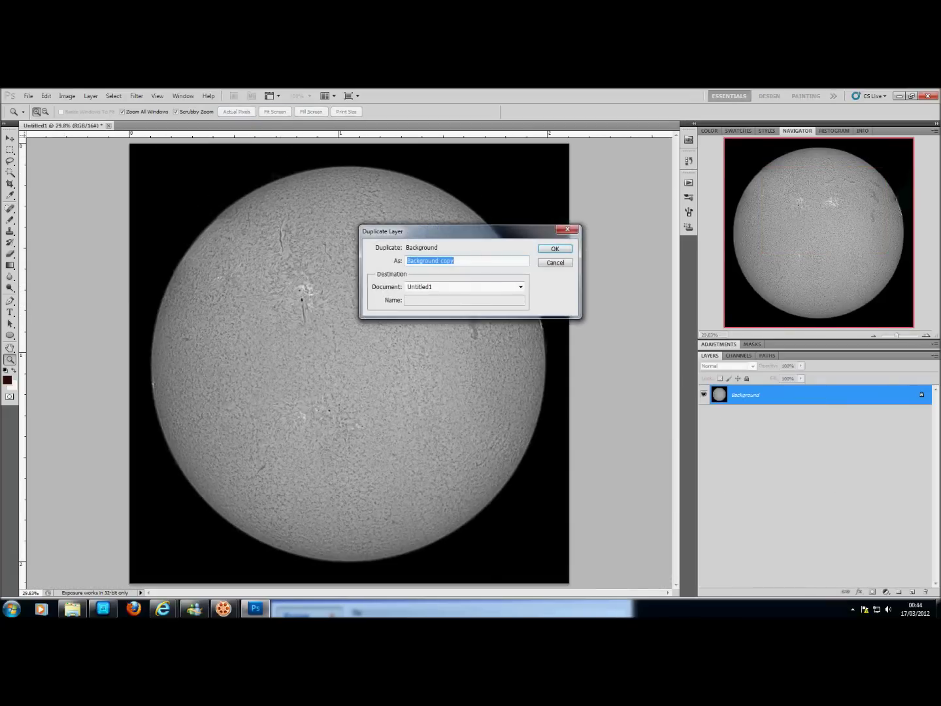
click(556, 248)
click(703, 395)
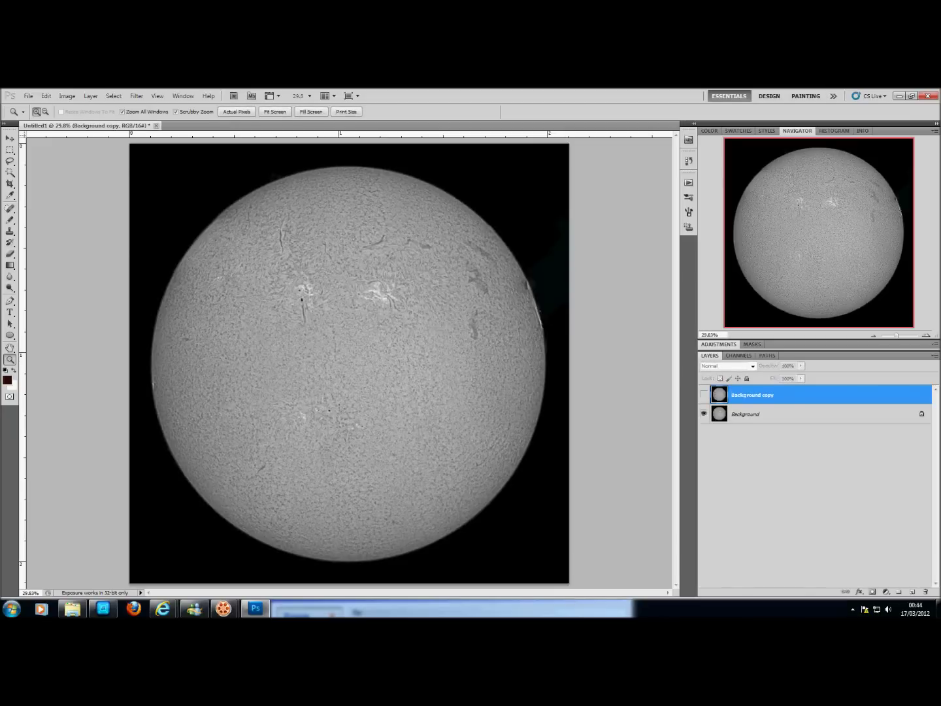
click(746, 414)
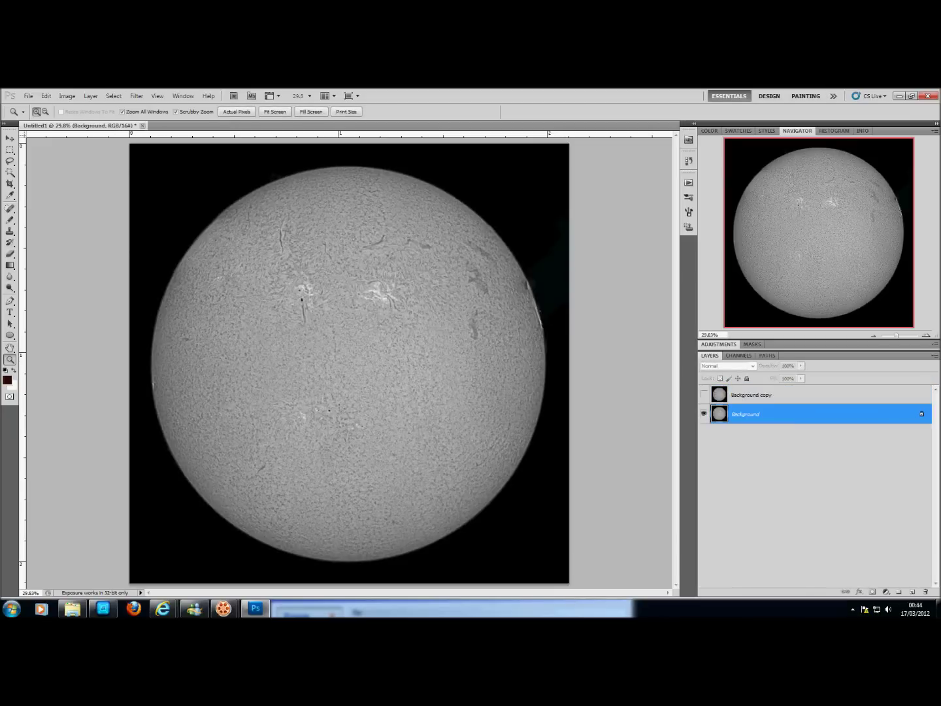
Step: Convert the image's colour depth to 8 Bits/Channel
click(68, 96)
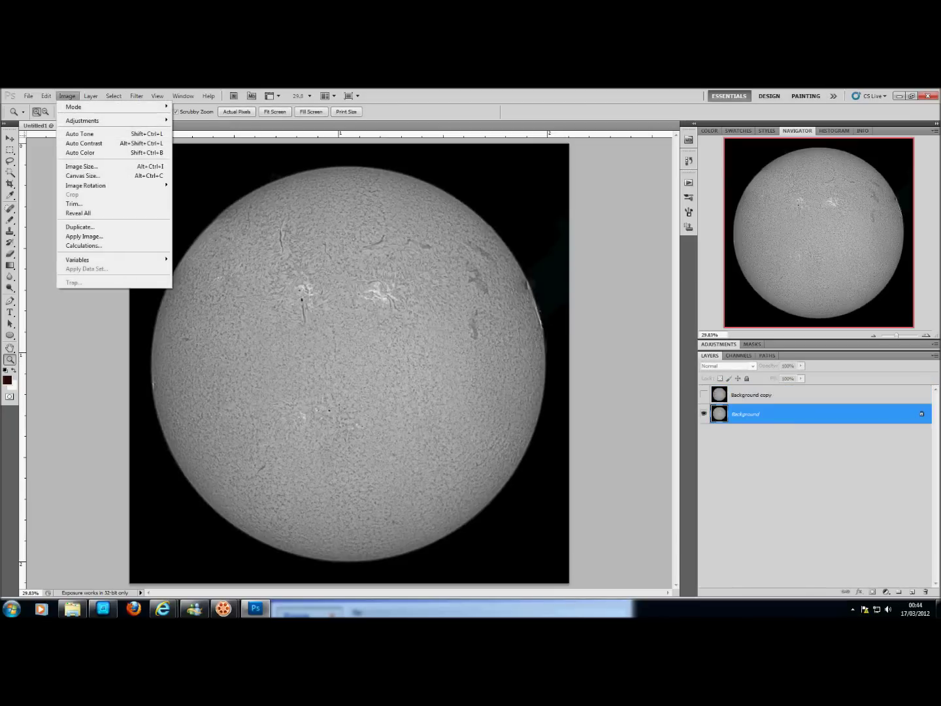
mouse_move(98, 107)
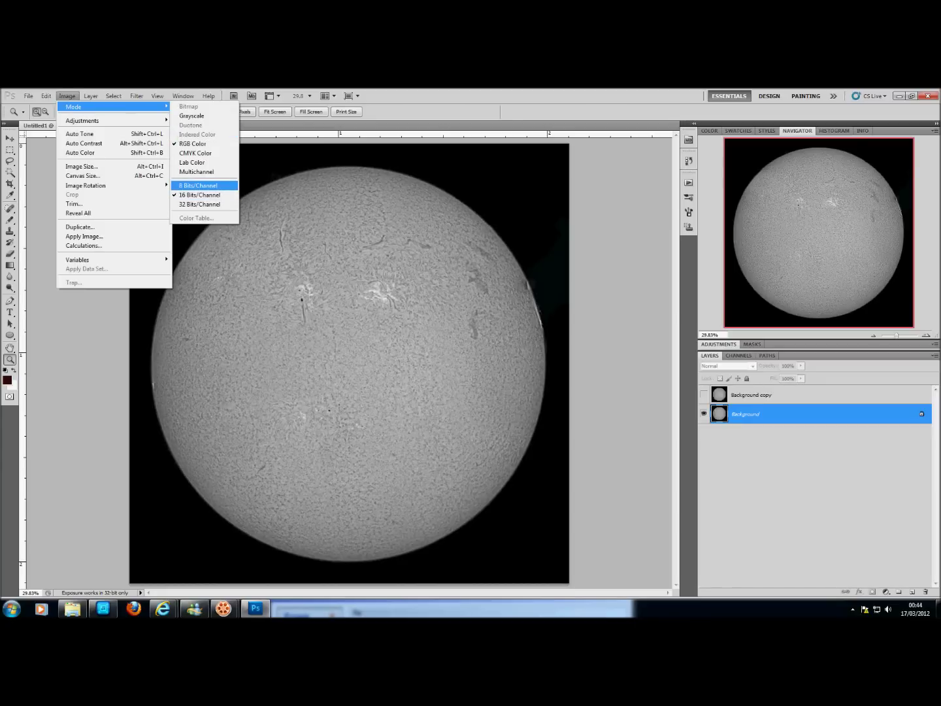
click(198, 186)
Step: Tint the Background layer's midtones with Variations, applying More Red twice and More Yellow three times
click(67, 96)
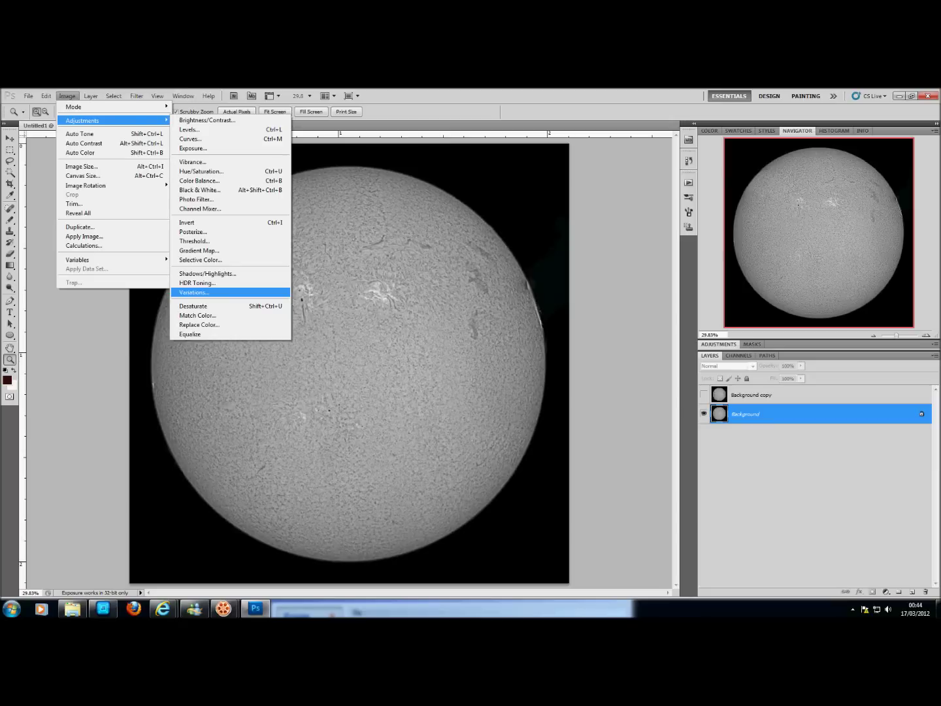
click(197, 292)
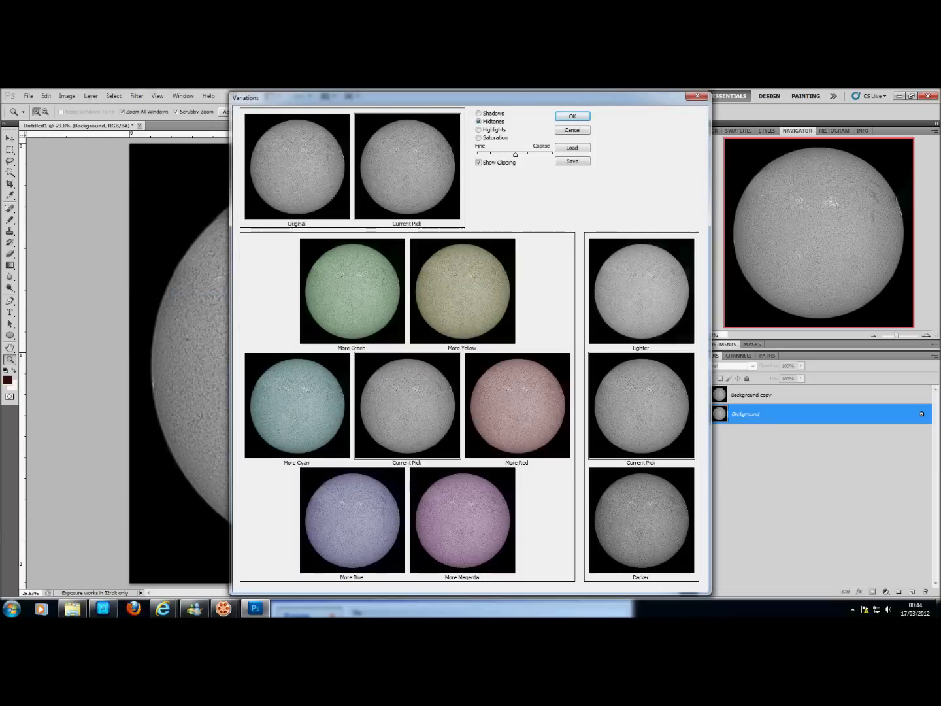
click(517, 405)
click(517, 405)
click(462, 291)
click(462, 291)
click(462, 292)
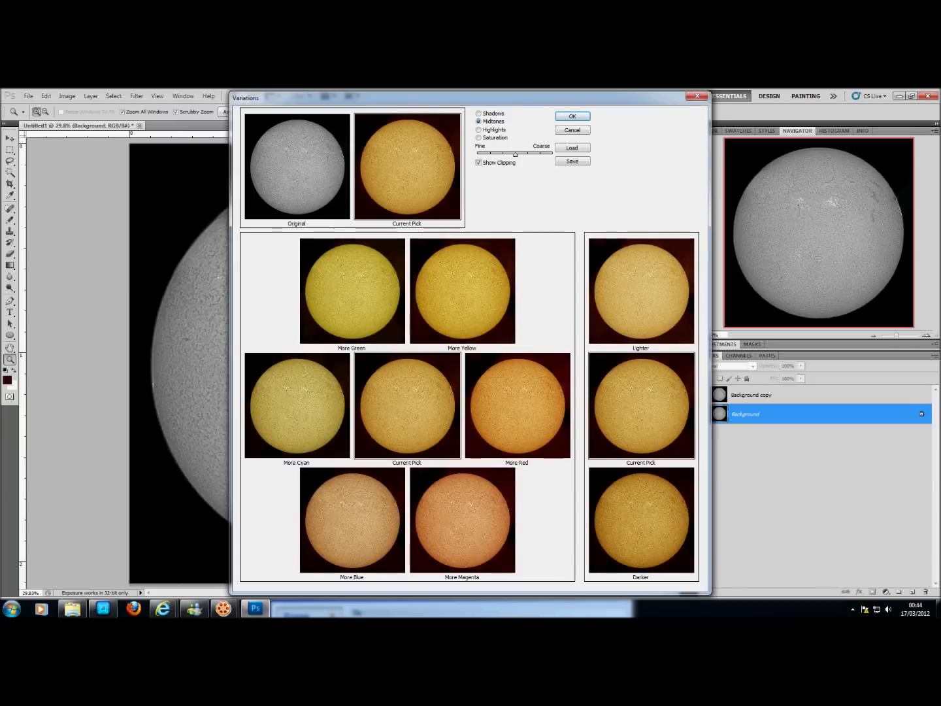
key(Return)
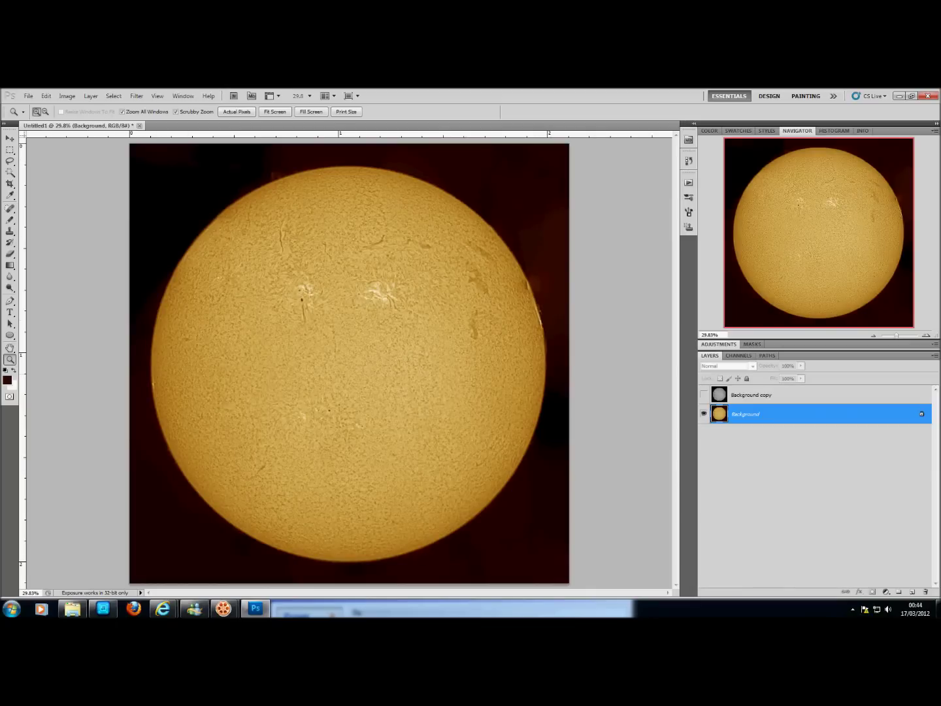
Step: Show the grey Background copy layer above the tinted Background and set its blend mode to Luminosity
click(541, 546)
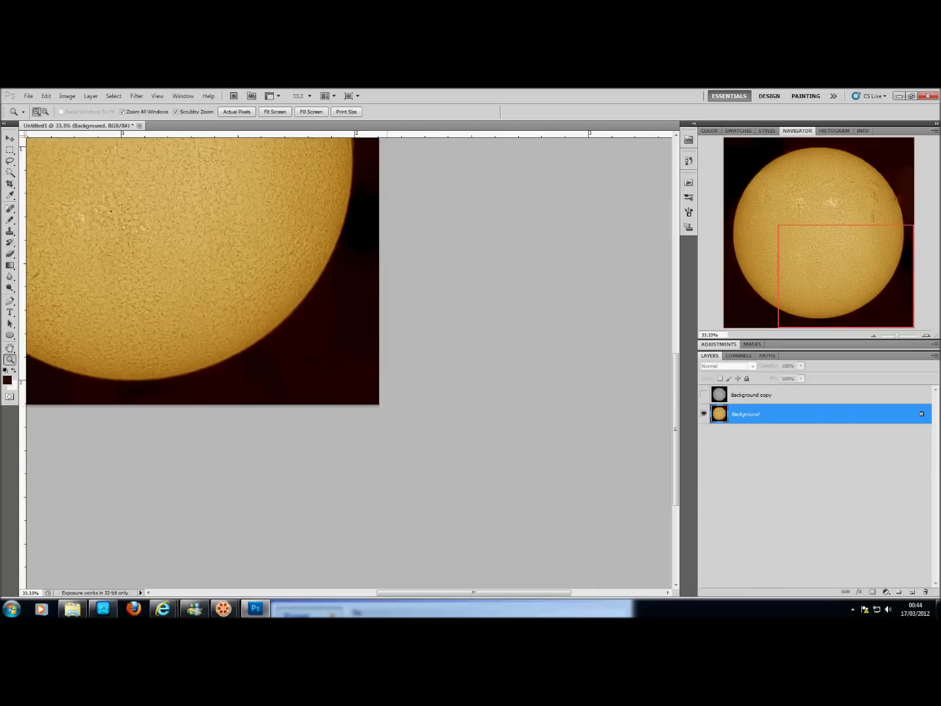
key(ctrl+plus)
key(ctrl+plus)
key(ctrl+plus)
key(ctrl+plus)
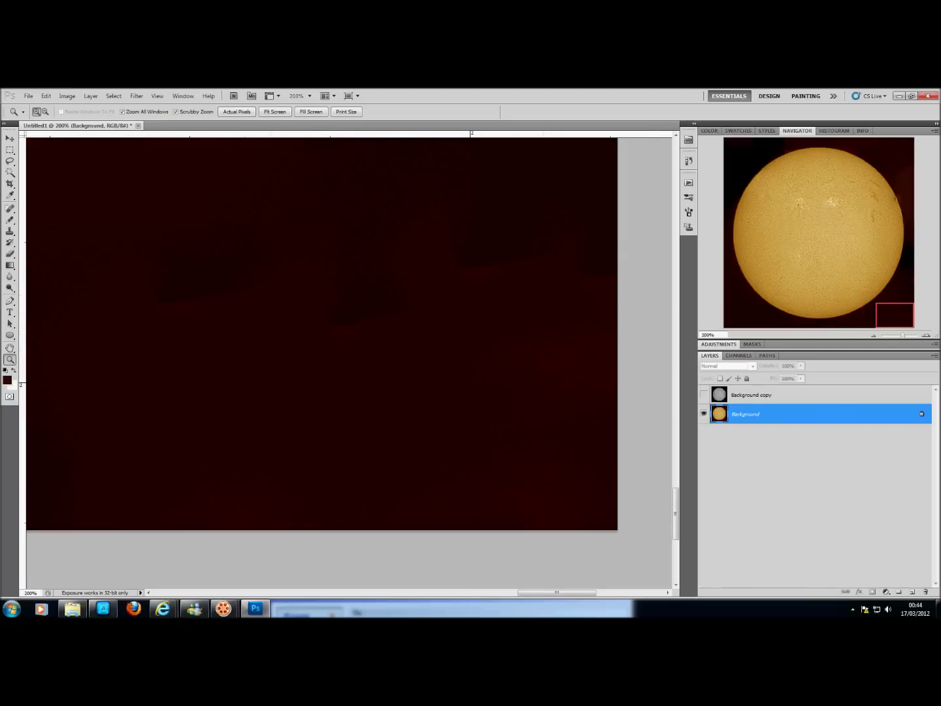
click(275, 112)
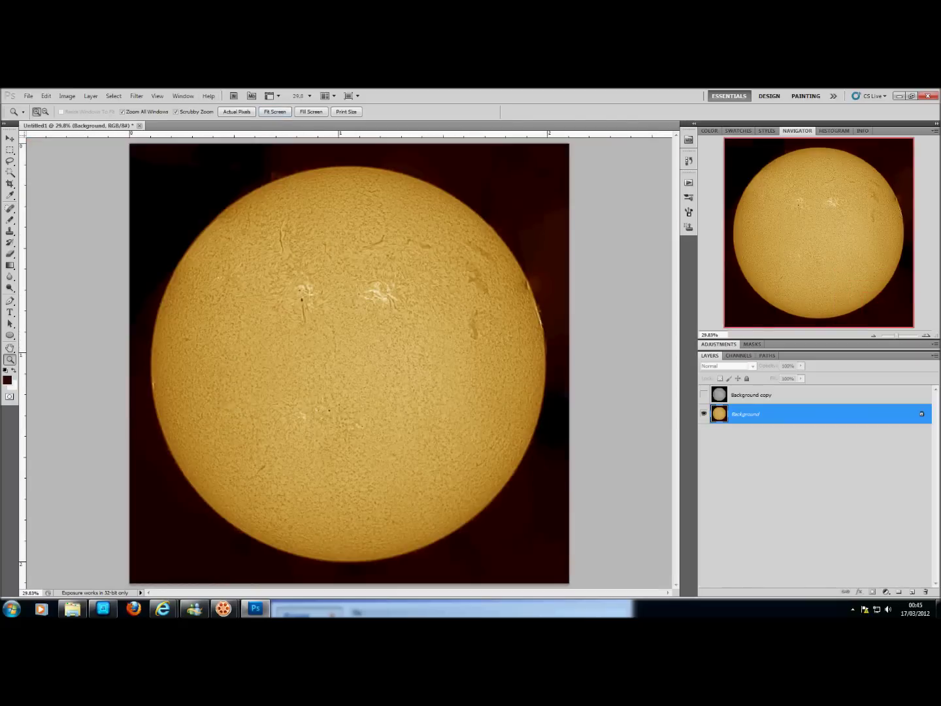
click(704, 395)
click(751, 395)
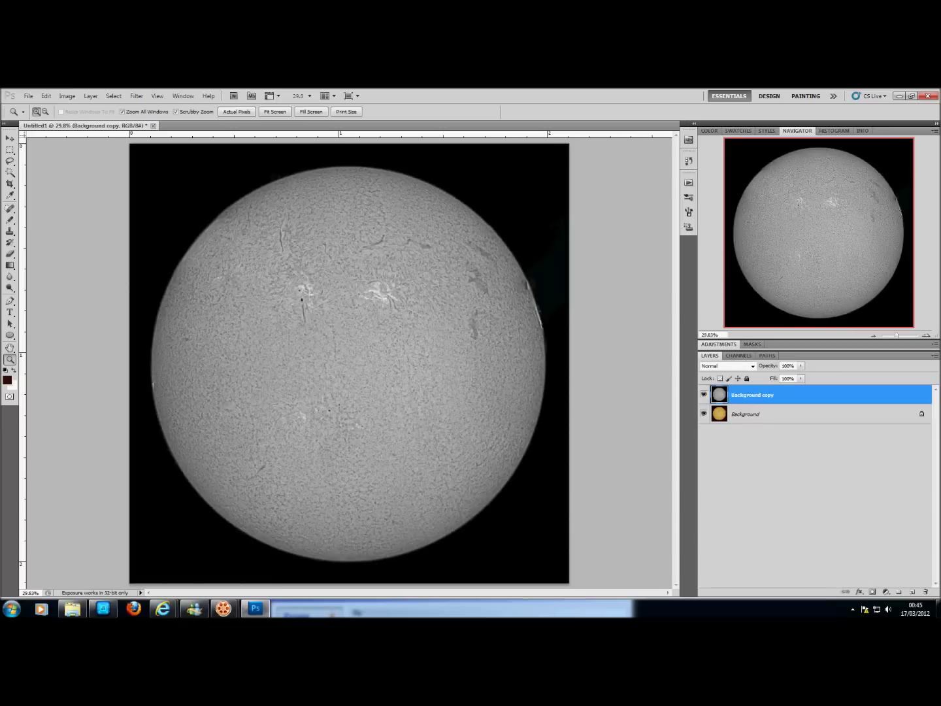
click(728, 366)
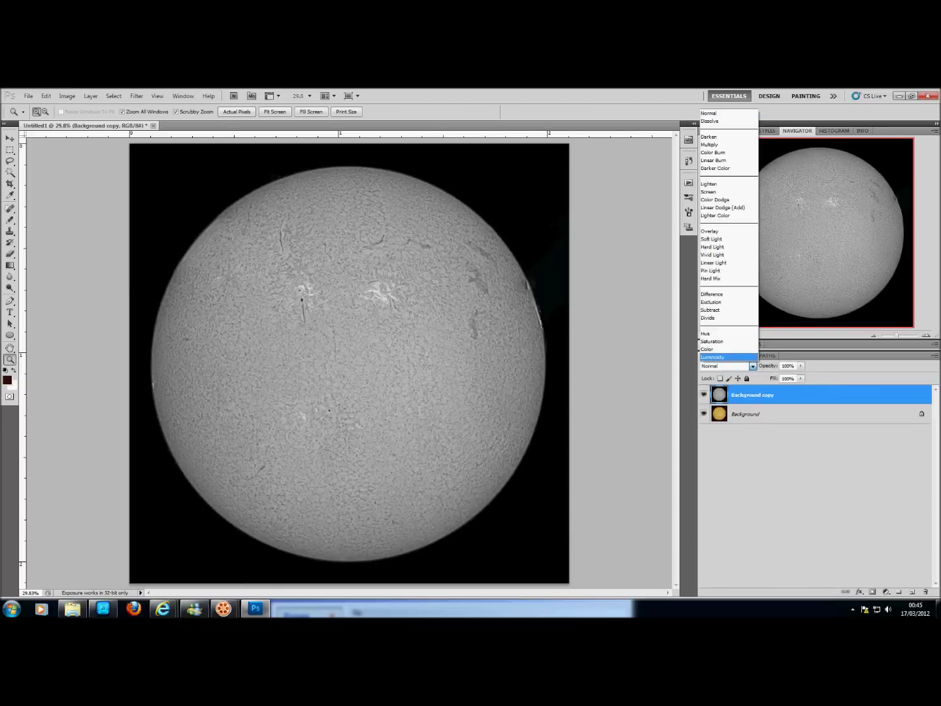
click(719, 360)
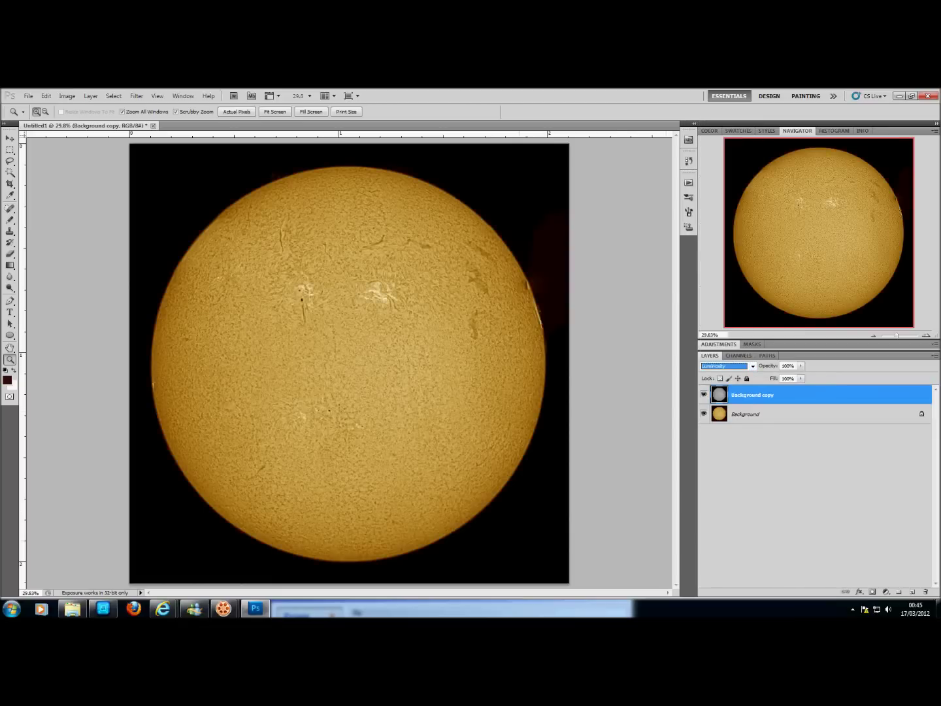
Step: Examine the disk's edge and background, comparing the image with the Luminosity layer shown and hidden
key(ctrl+plus)
key(ctrl+plus)
key(ctrl+plus)
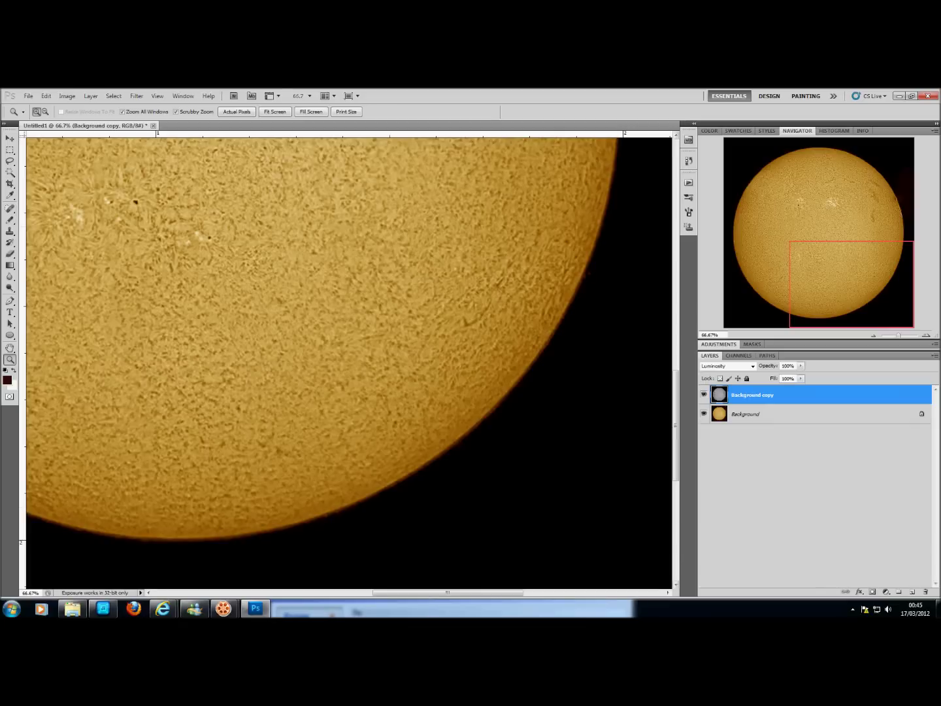
click(274, 112)
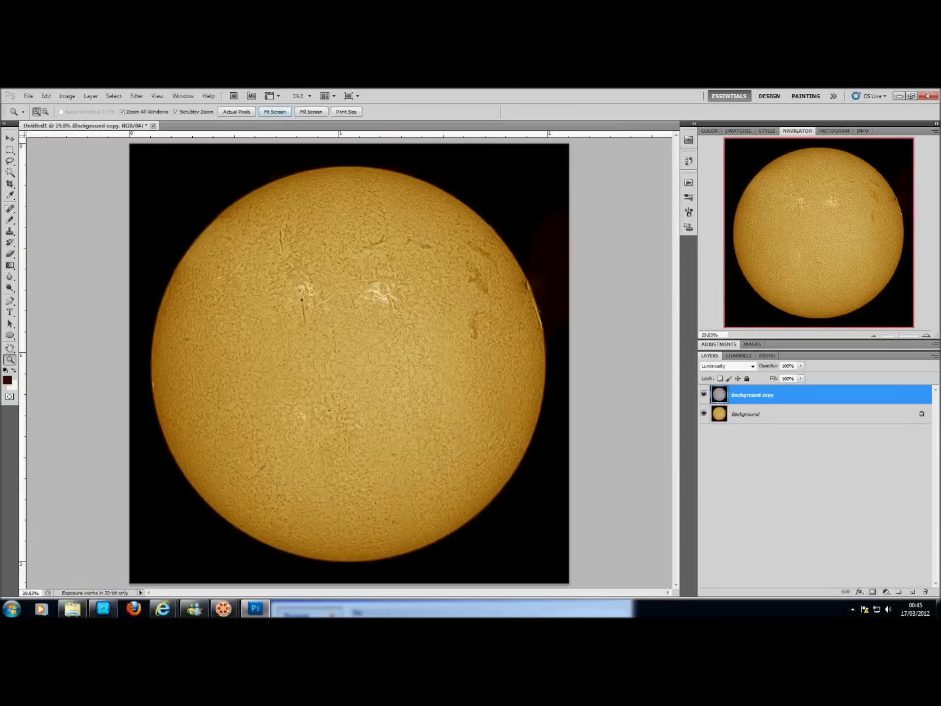
click(703, 395)
click(704, 395)
click(704, 395)
click(704, 395)
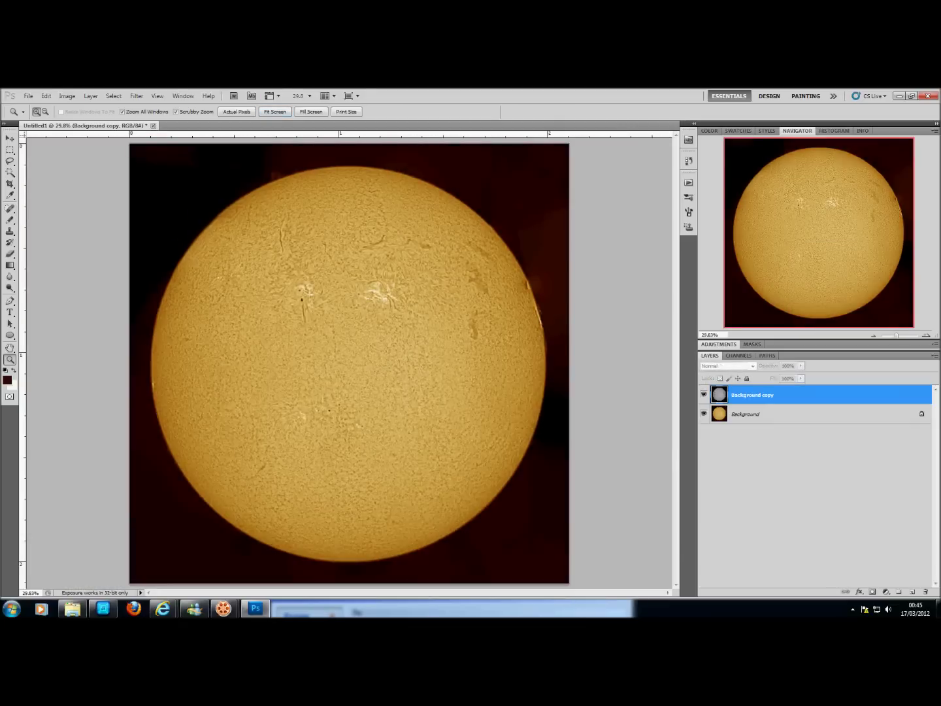
click(704, 396)
click(703, 395)
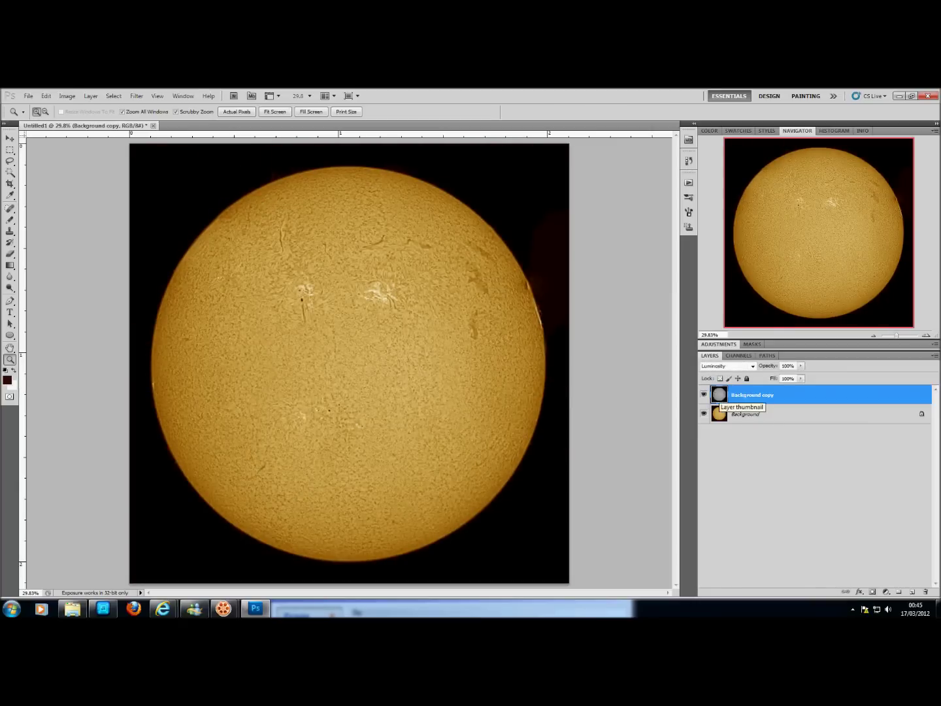
Step: Duplicate the Background copy layer and set the duplicate's blend mode to Soft Light
click(91, 96)
click(111, 115)
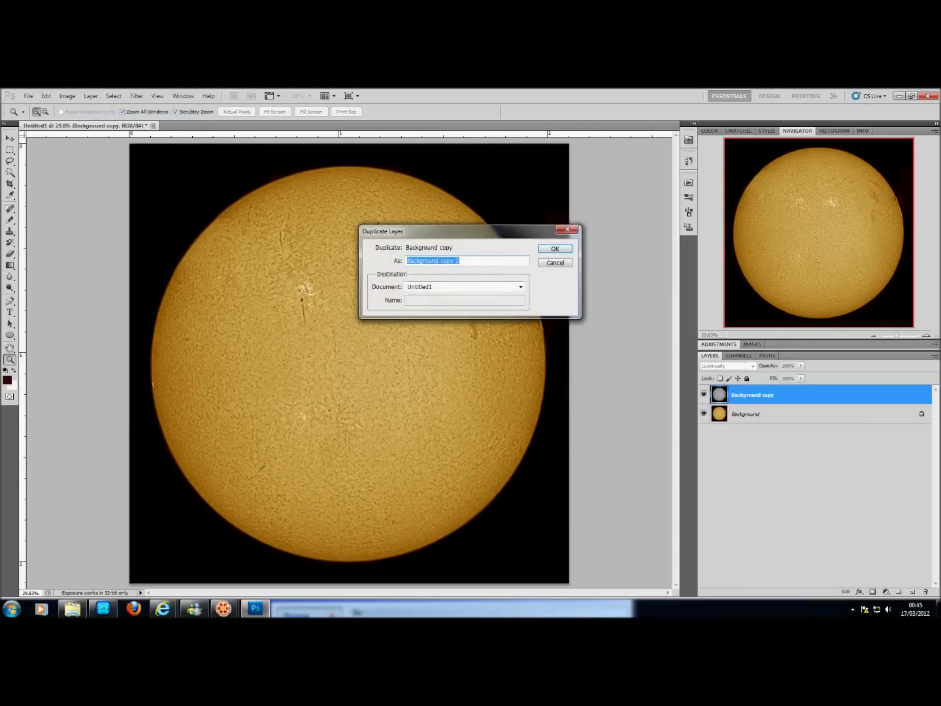
key(Return)
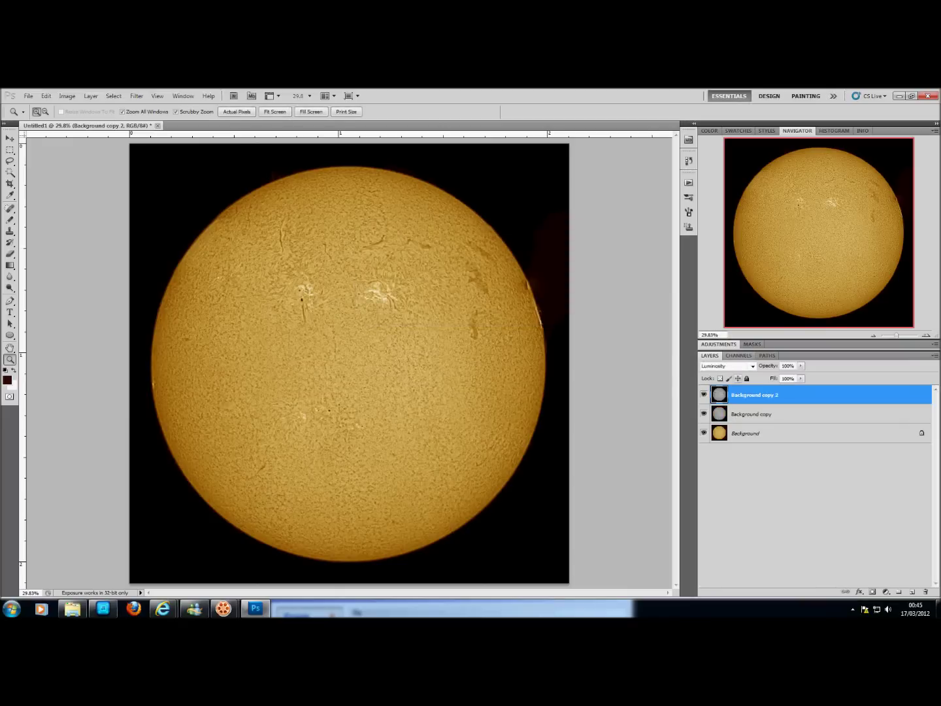
click(728, 367)
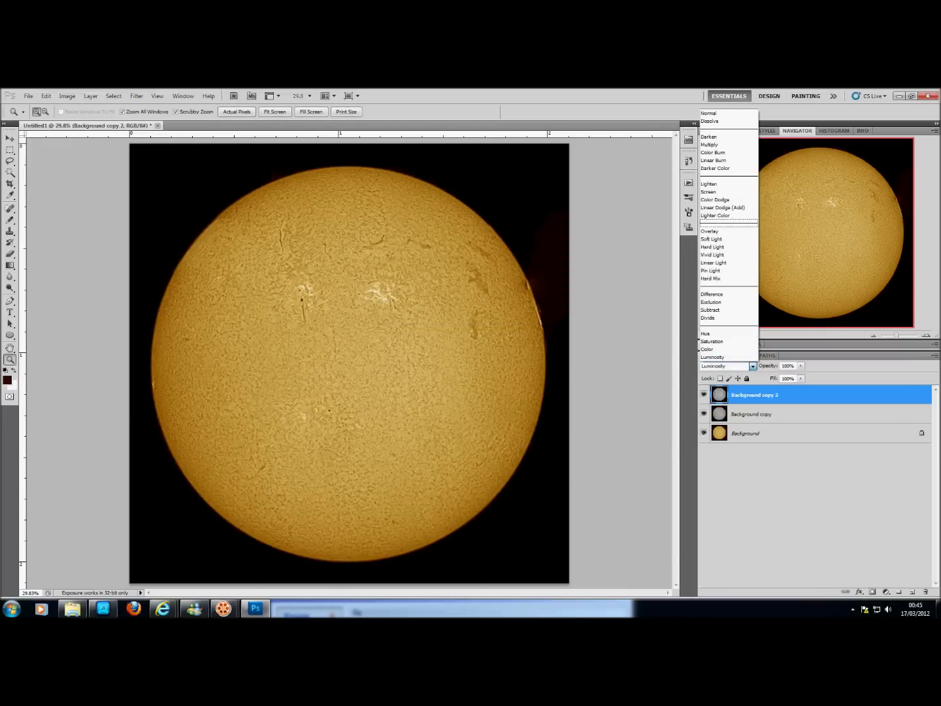
click(719, 238)
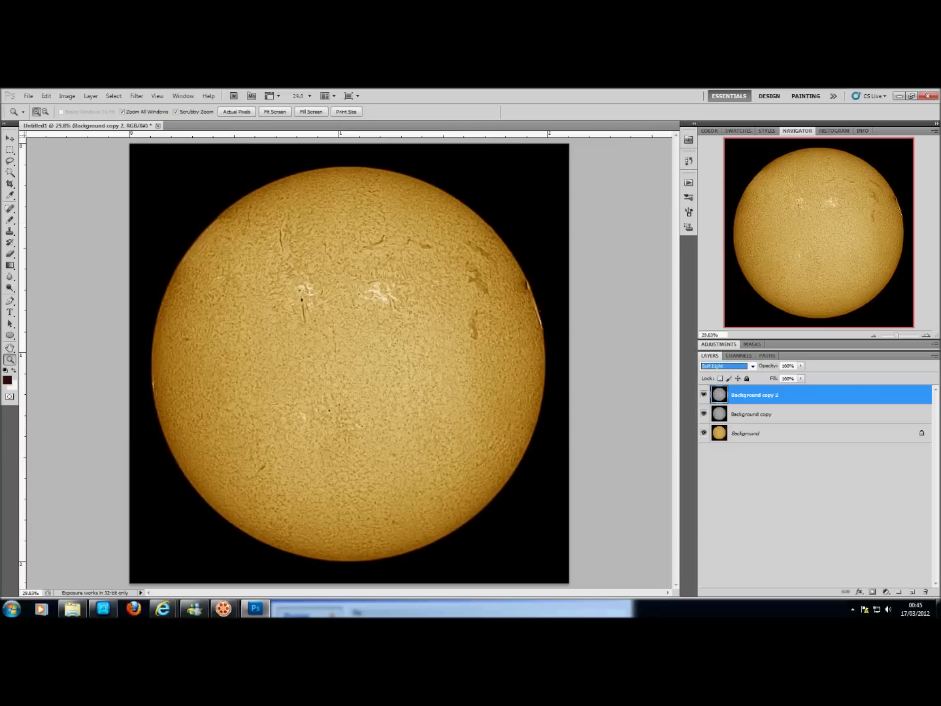
Step: Apply a High Pass filter with a 10.0-pixel radius to the Background copy 2 layer
click(114, 96)
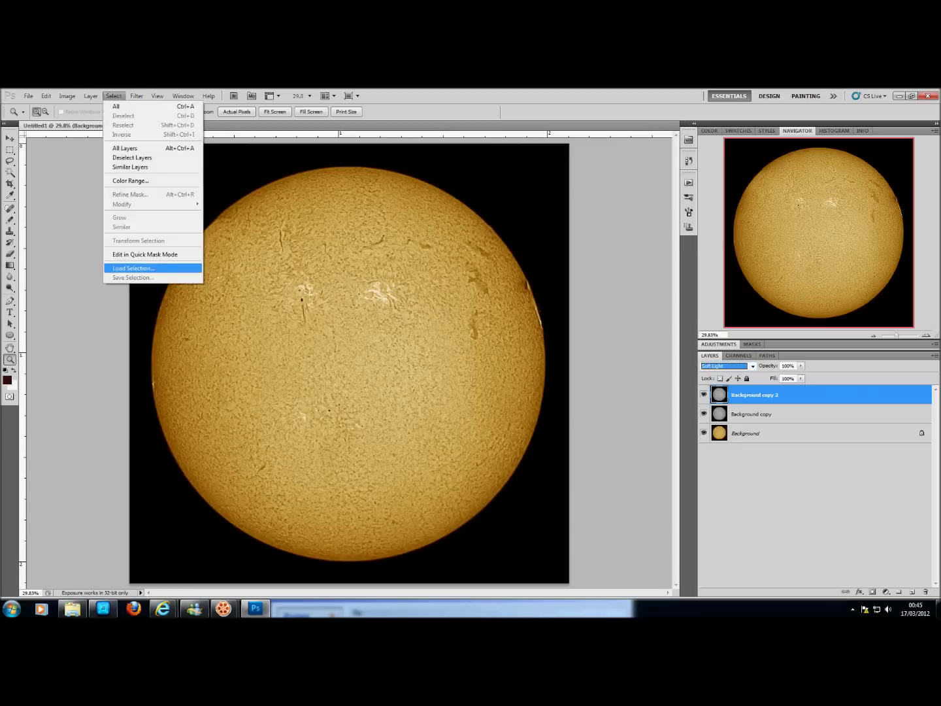
mouse_move(138, 95)
mouse_move(196, 289)
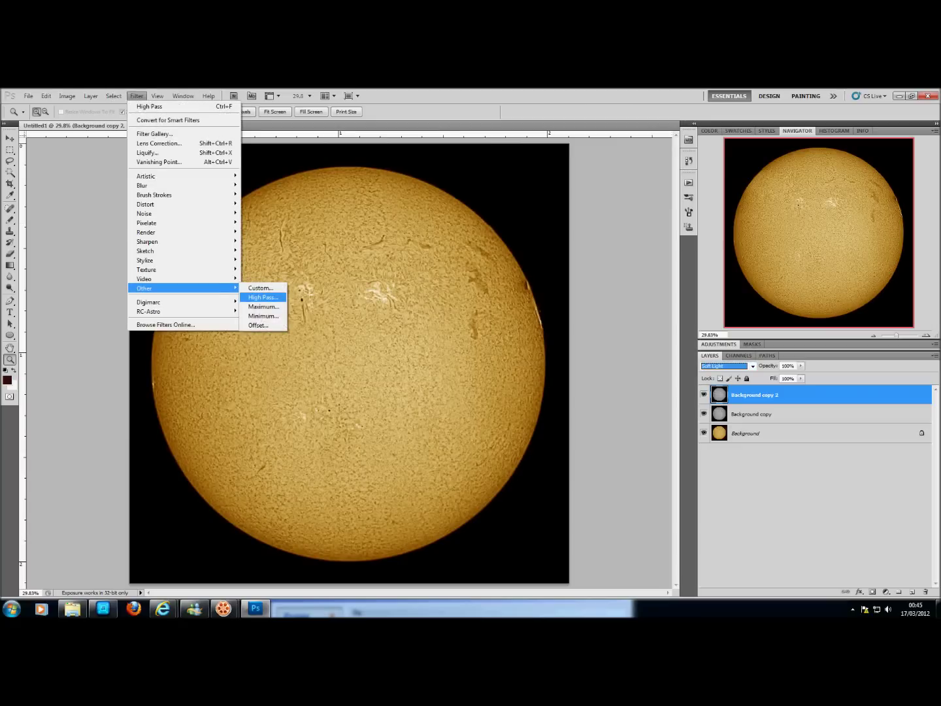
click(263, 297)
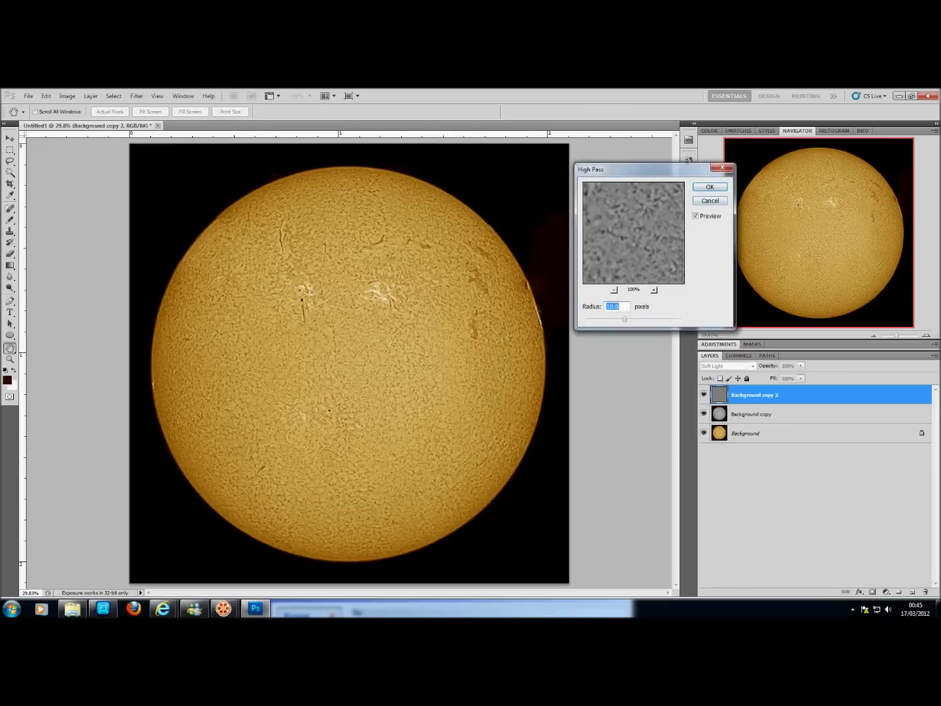
key(Return)
Step: Check the sharpened active regions up close and flatten the image into a single layer
click(377, 256)
click(377, 257)
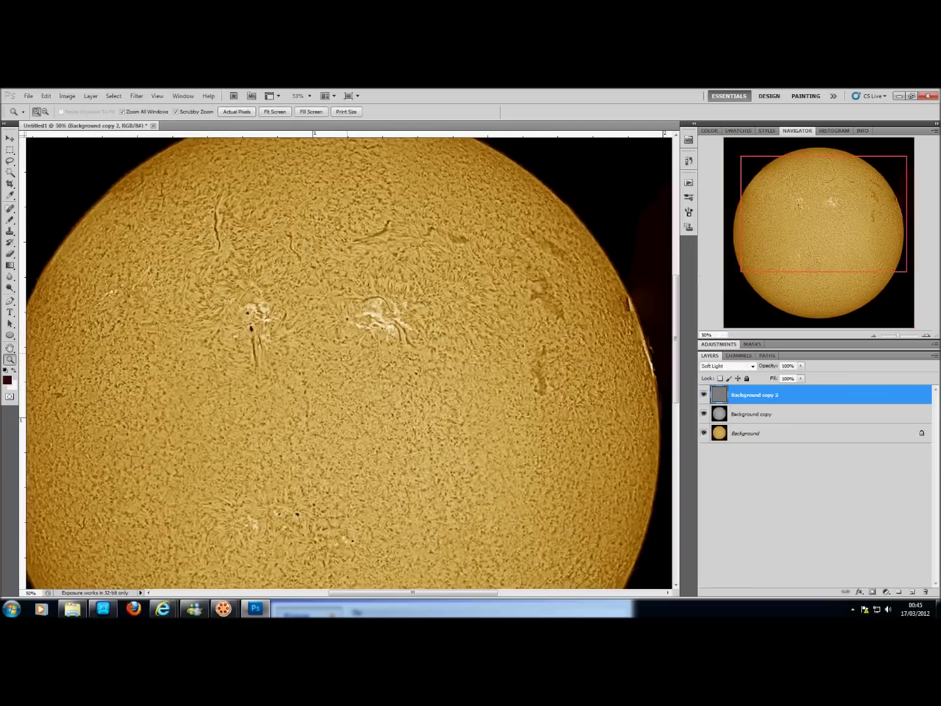
key(ctrl+plus)
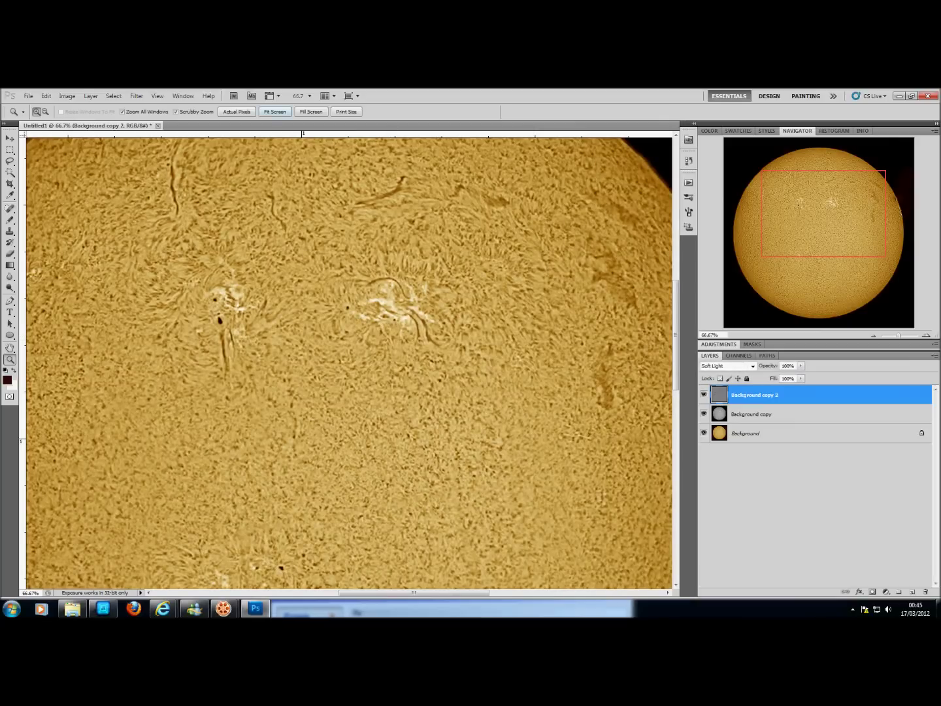
click(935, 355)
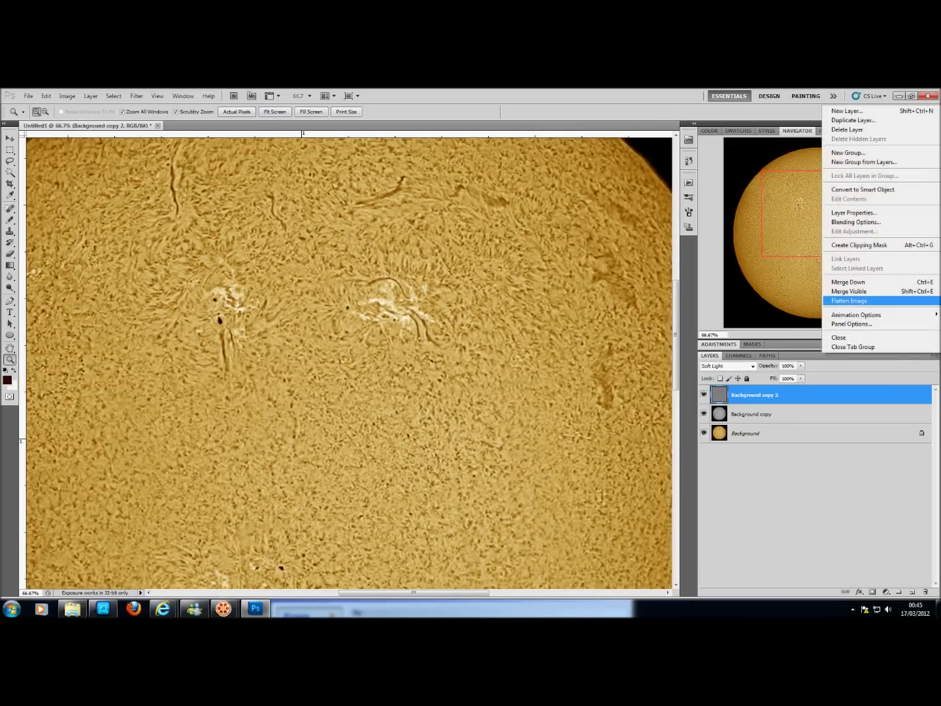
click(863, 300)
click(275, 113)
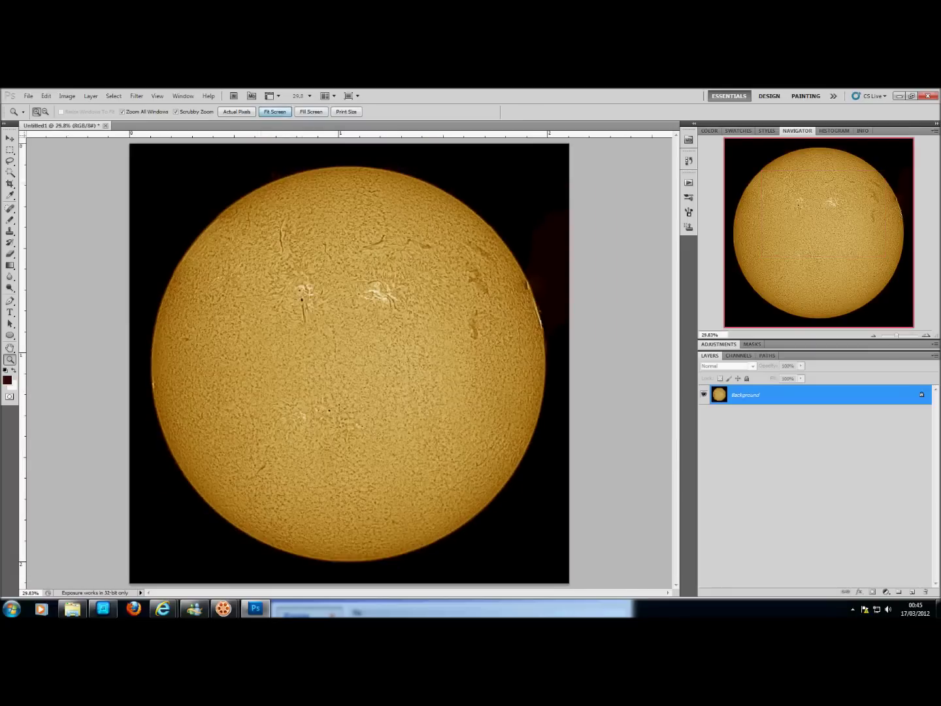
Step: Try brightening the whole image's midtones with Levels
click(271, 176)
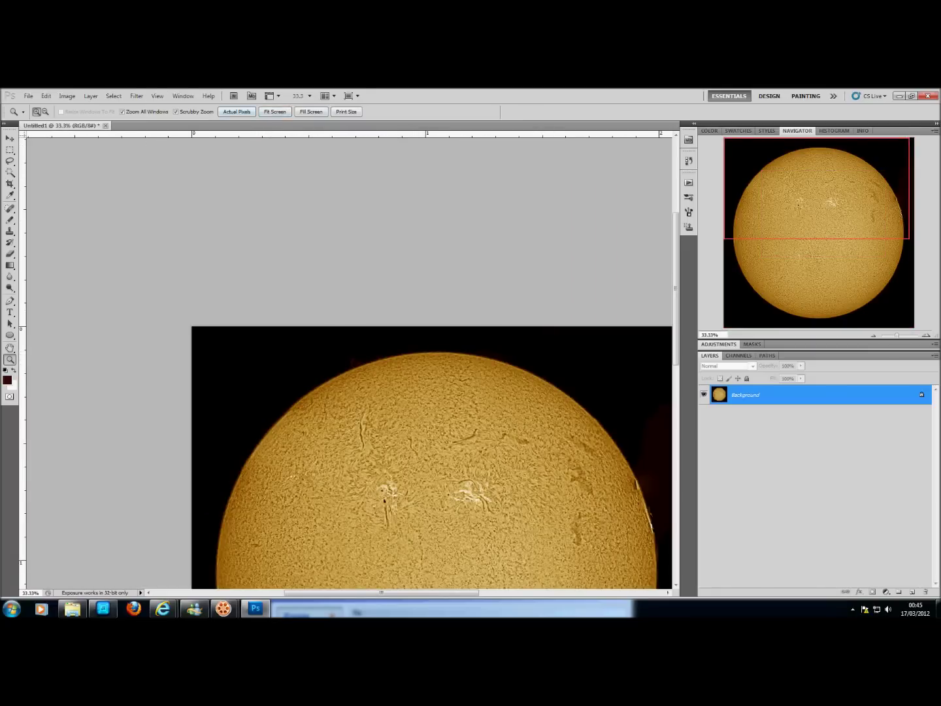
click(274, 112)
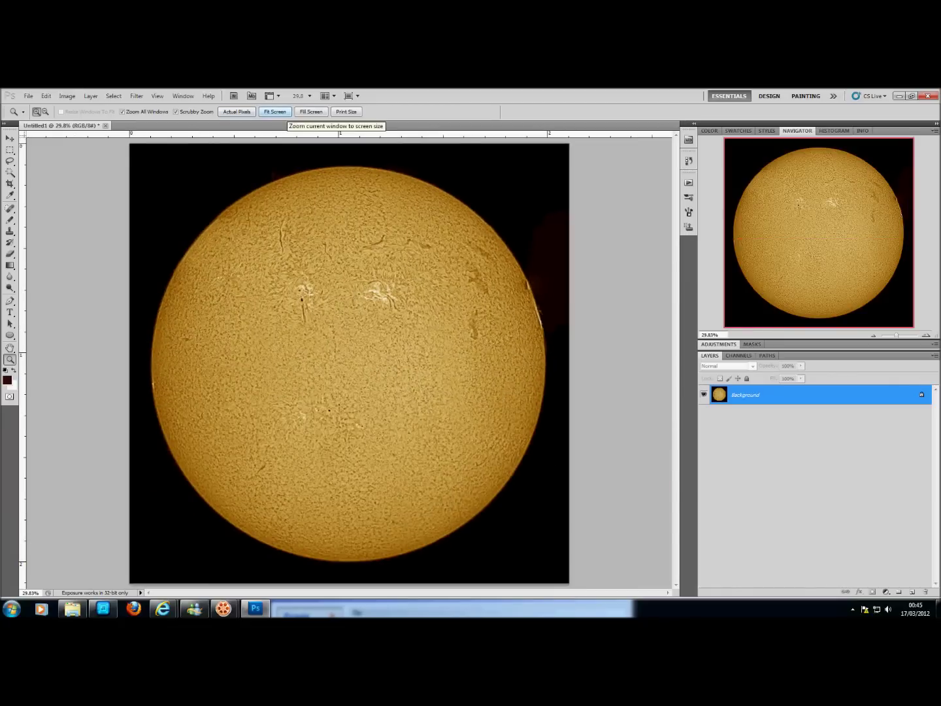
key(ctrl+l)
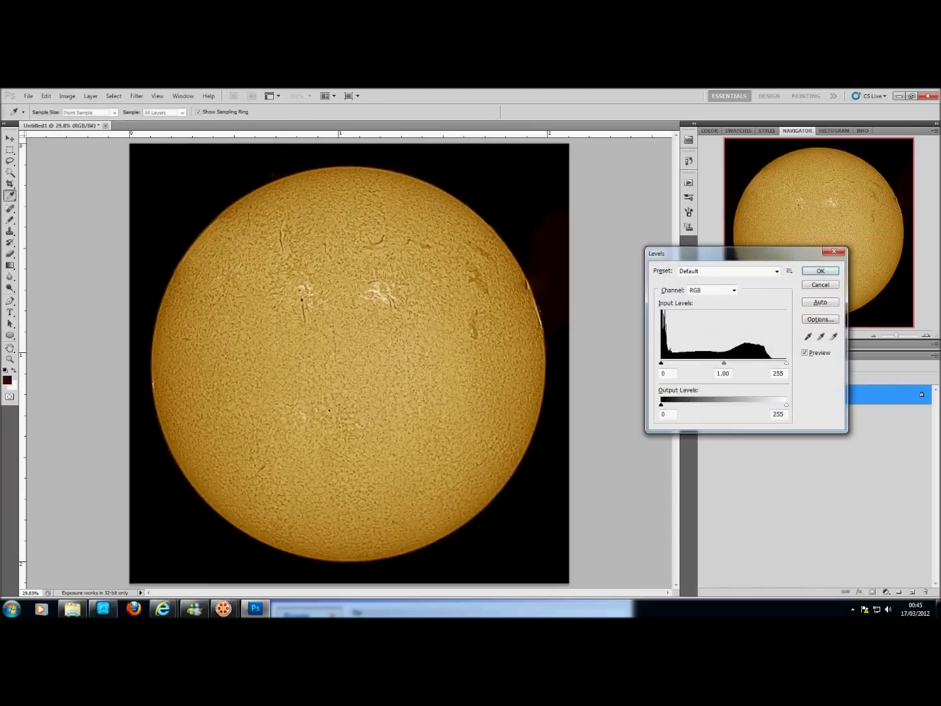
mouse_move(723, 362)
mouse_down()
mouse_move(661, 363)
mouse_move(709, 363)
mouse_up()
click(820, 270)
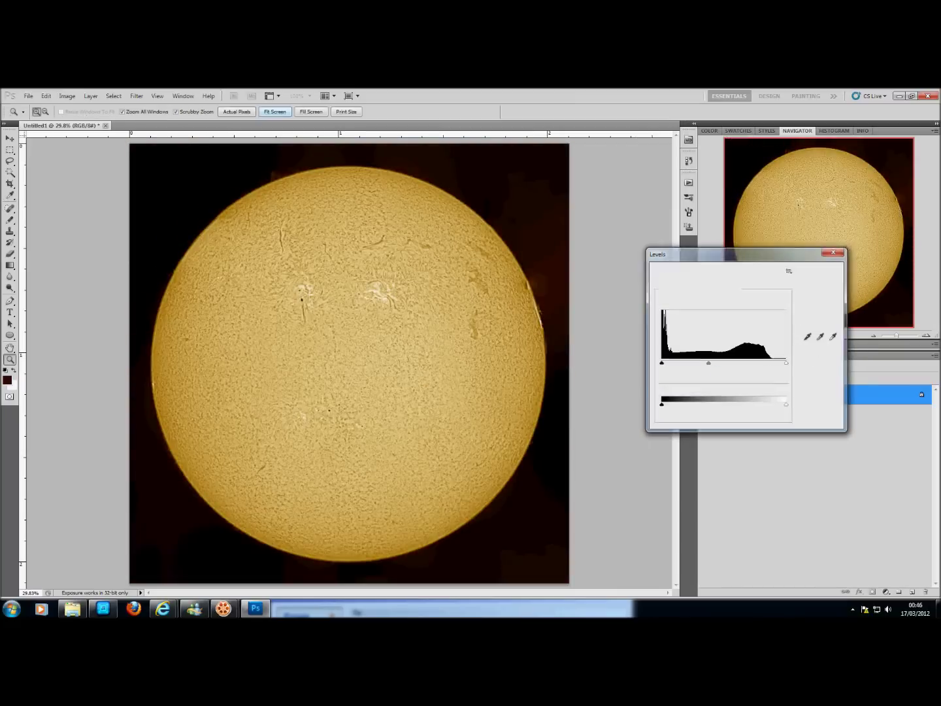
Step: Outline the faint prominence on the sun's upper-left limb with a freehand Lasso selection
click(274, 174)
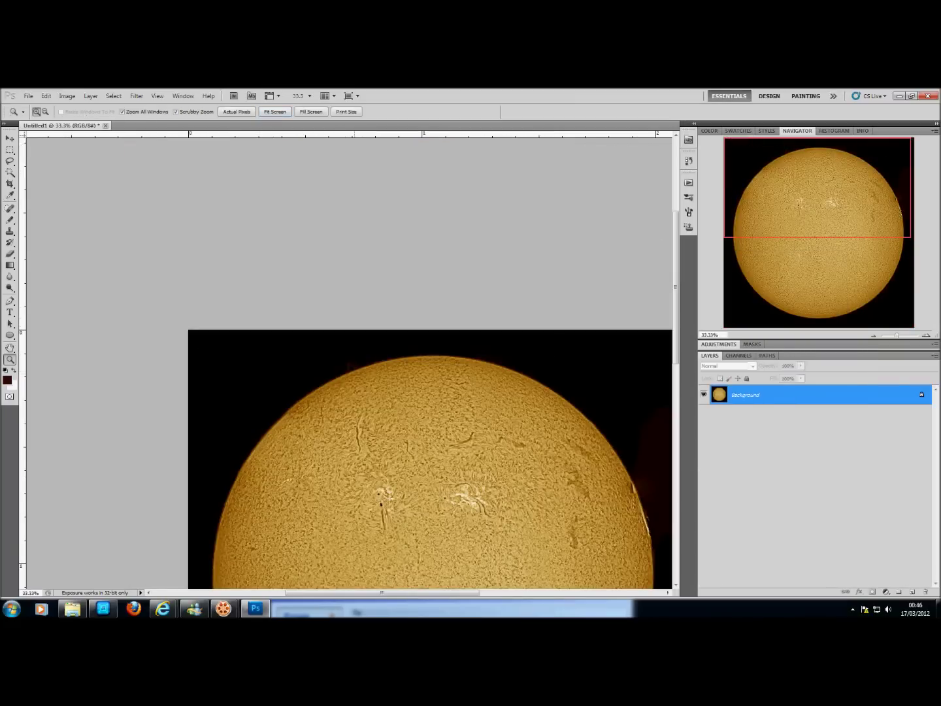
key(ctrl+plus)
key(ctrl+plus)
key(ctrl+plus)
key(ctrl+plus)
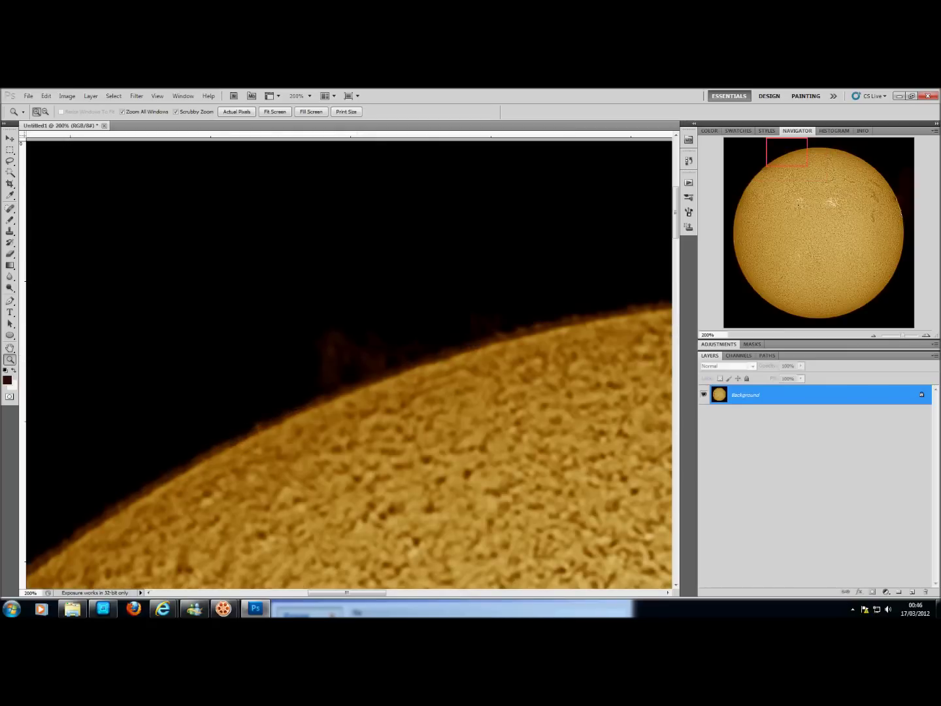
key(l)
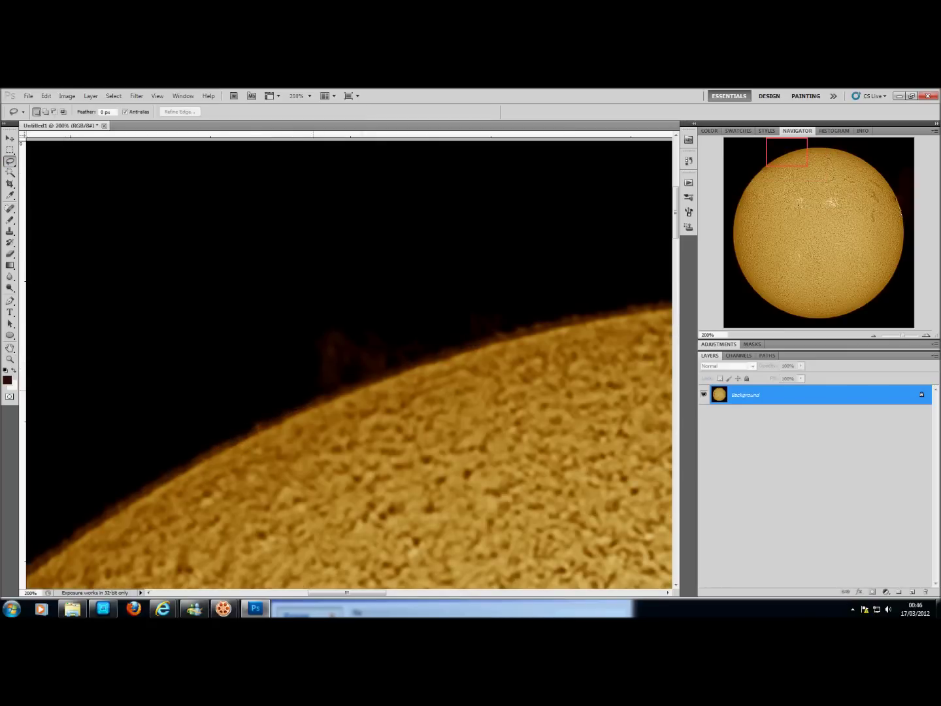
drag(318, 376, 321, 359)
mouse_move(329, 332)
mouse_down()
mouse_move(357, 344)
mouse_move(375, 331)
mouse_move(415, 345)
mouse_move(380, 371)
mouse_move(308, 398)
mouse_up()
Step: Feather the prominence selection by 2 px with Refine Edge
click(114, 95)
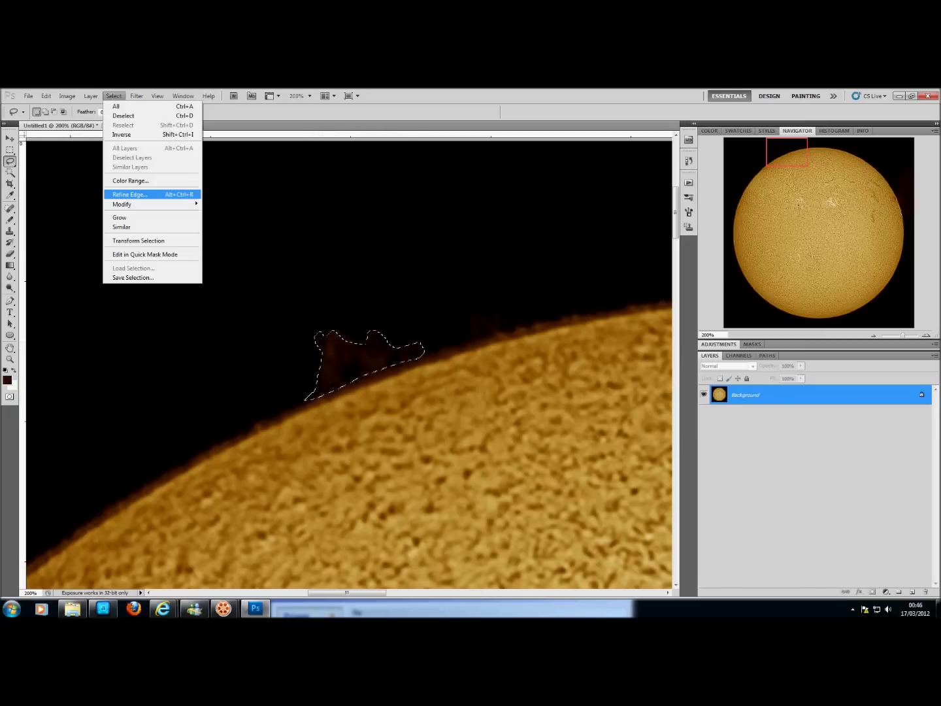
click(130, 195)
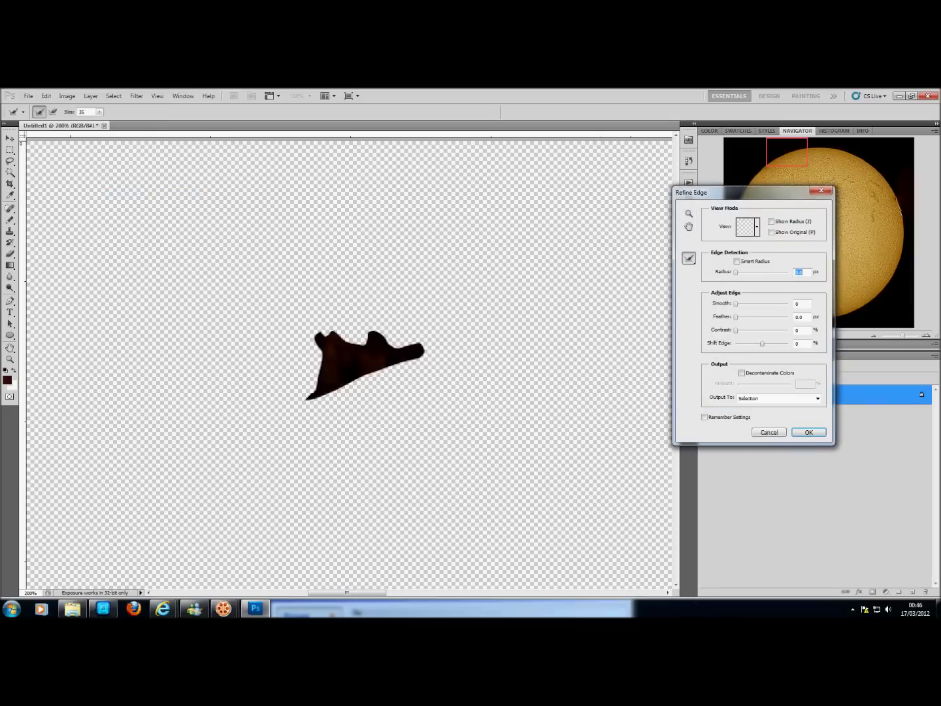
click(799, 317)
text(2)
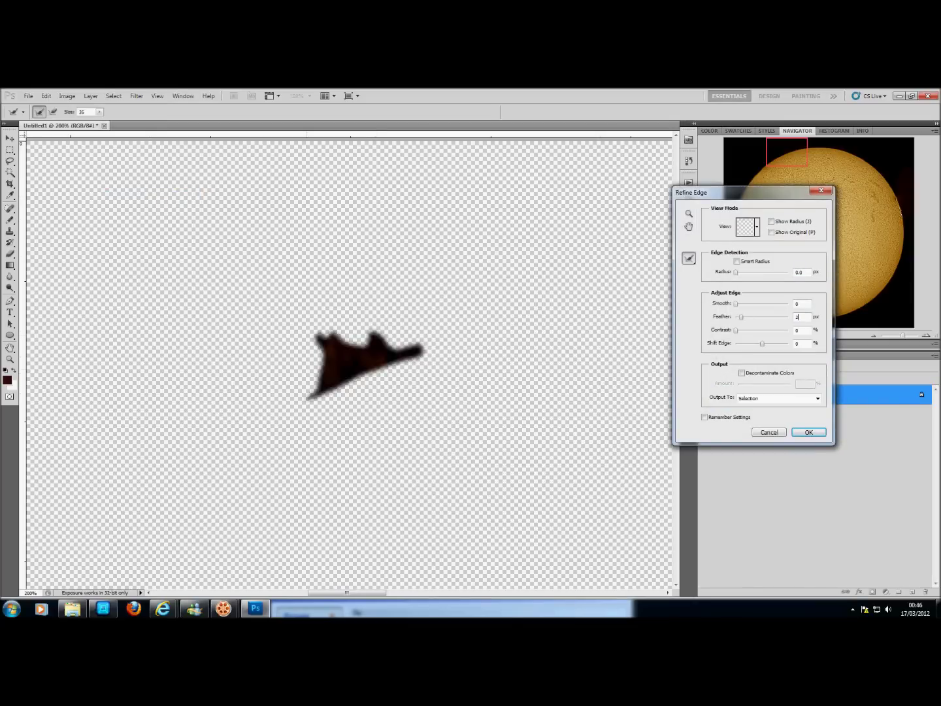
key(Return)
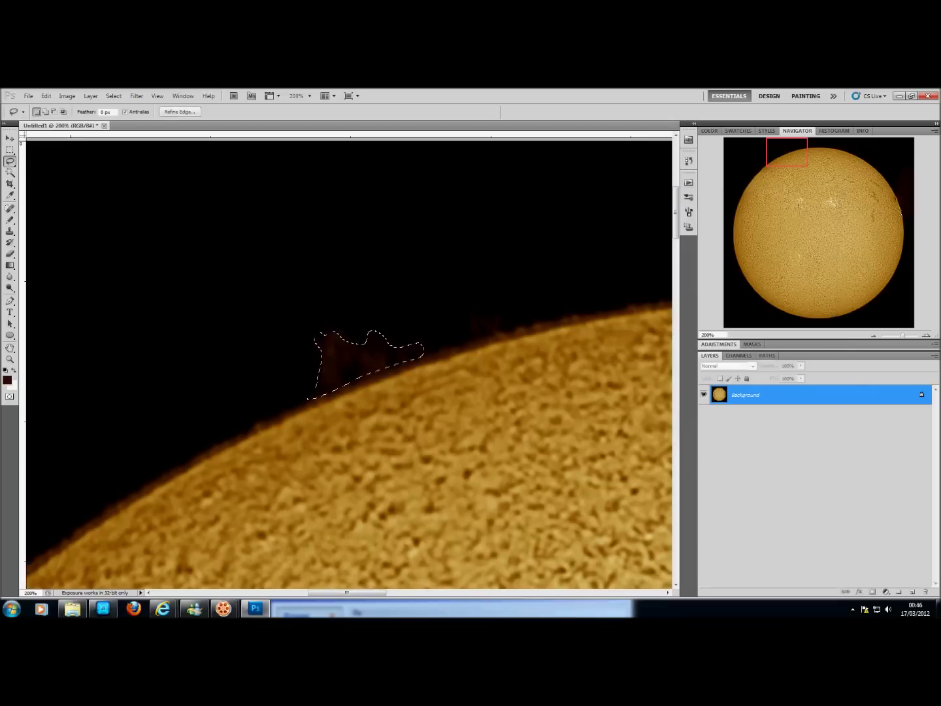
Step: Brighten the selected prominence's midtones with Levels and clear the selection
key(ctrl+l)
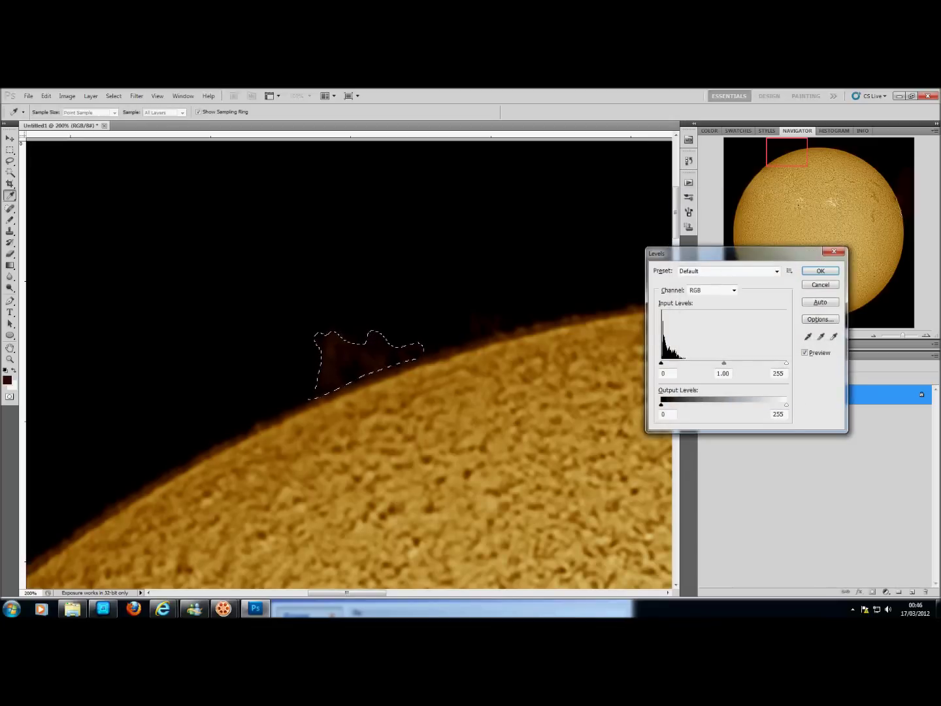
drag(723, 362, 703, 363)
key(Return)
key(l)
key(ctrl+d)
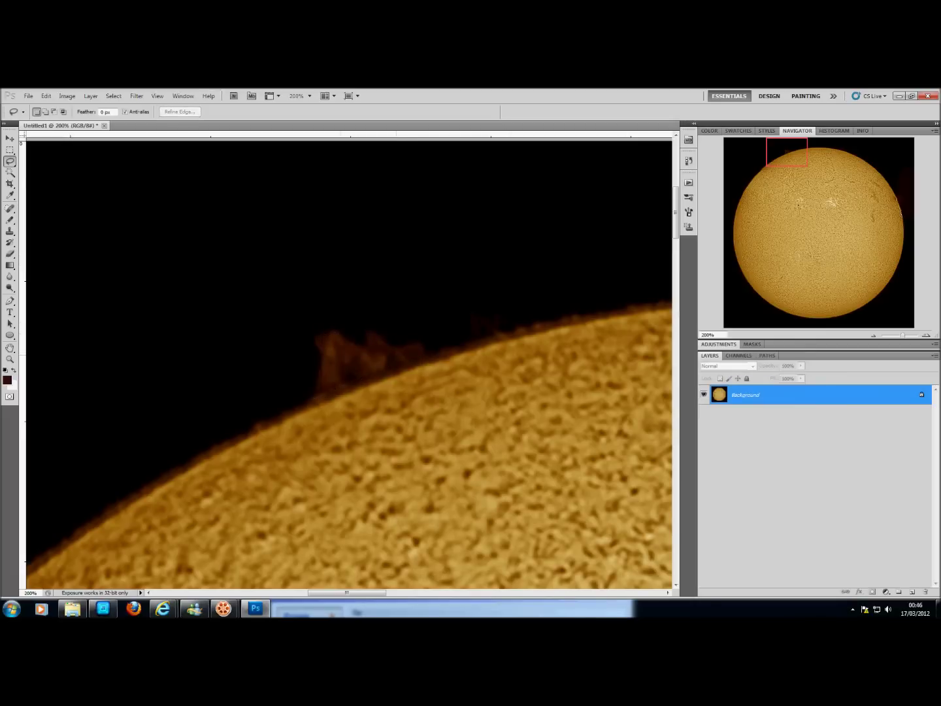
Step: Examine the rest of the sun's limb up close for further prominences and return to the full-disk view
drag(787, 152, 745, 249)
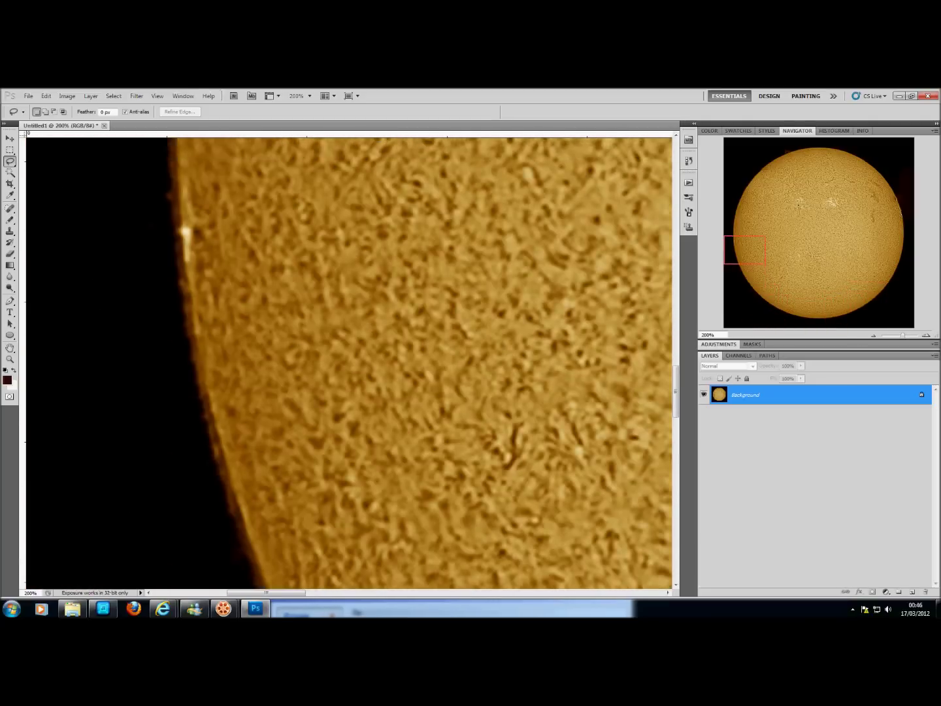
key(z)
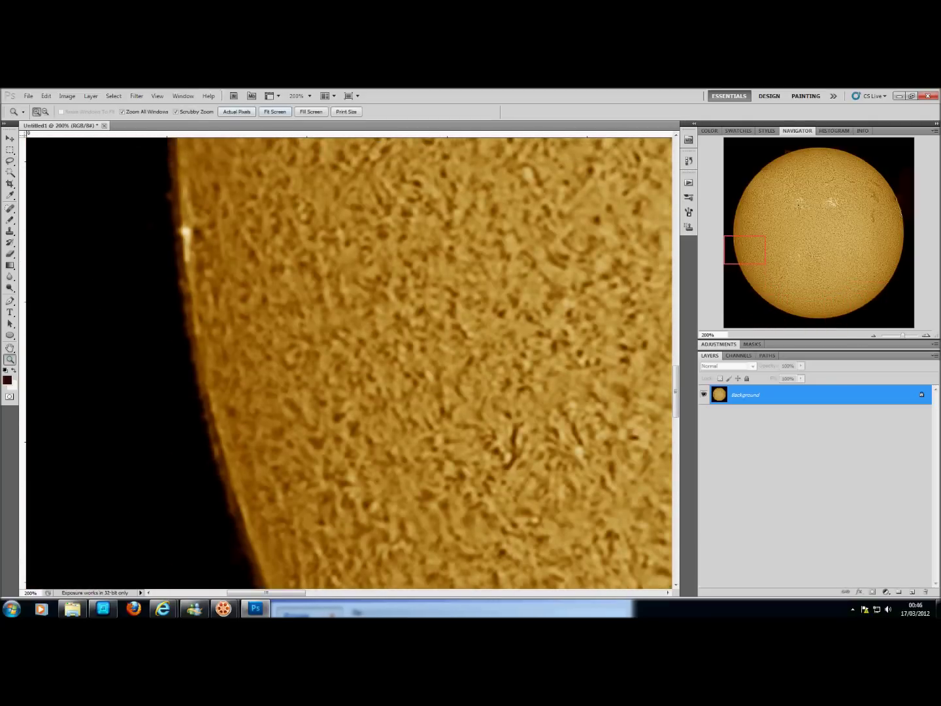
click(275, 112)
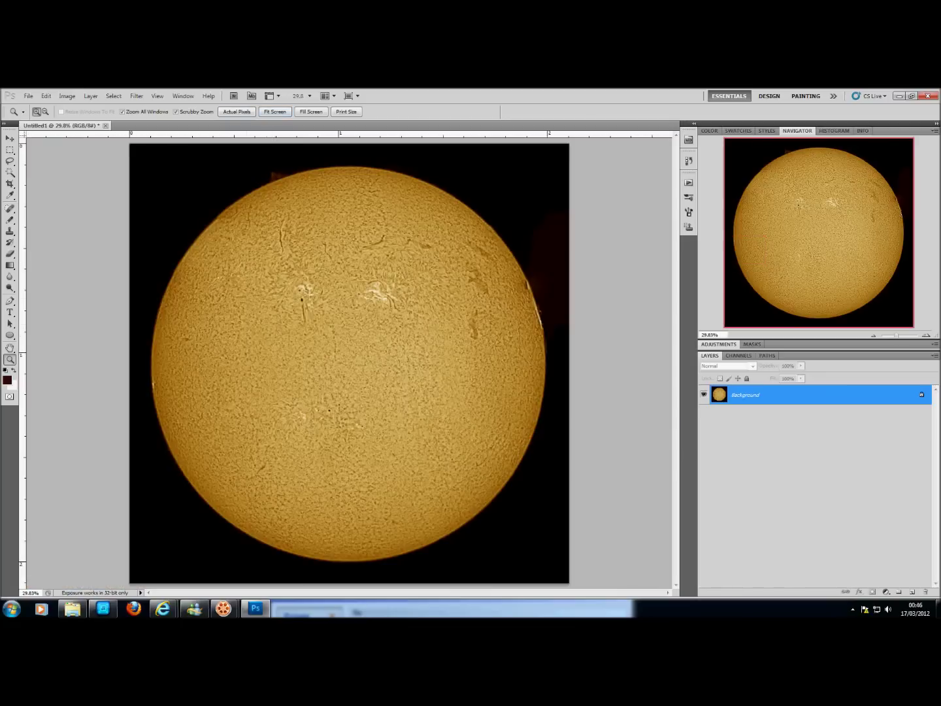